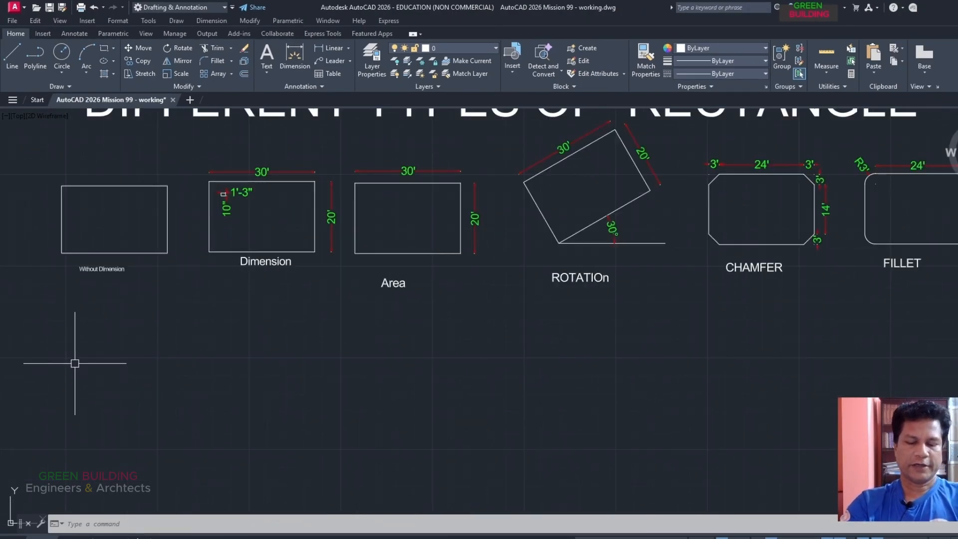
- Draw a 30' by 20' rectangle from individual line segments in the empty area beneath the "Without Dimension" sample
{"action": "type", "text": "l"}
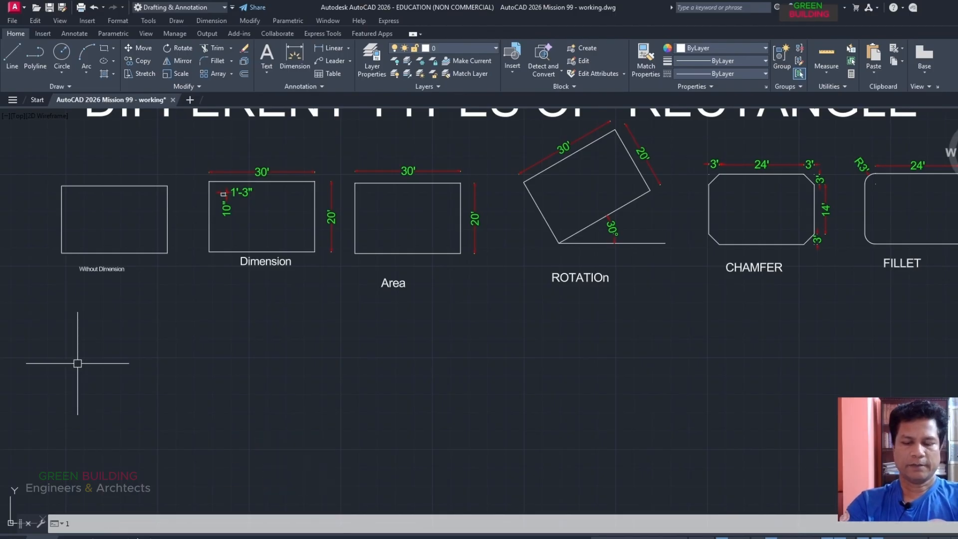
{"action": "key", "text": "Return"}
{"action": "left_click", "coordinate": [87, 340]}
{"action": "type", "text": "30'"}
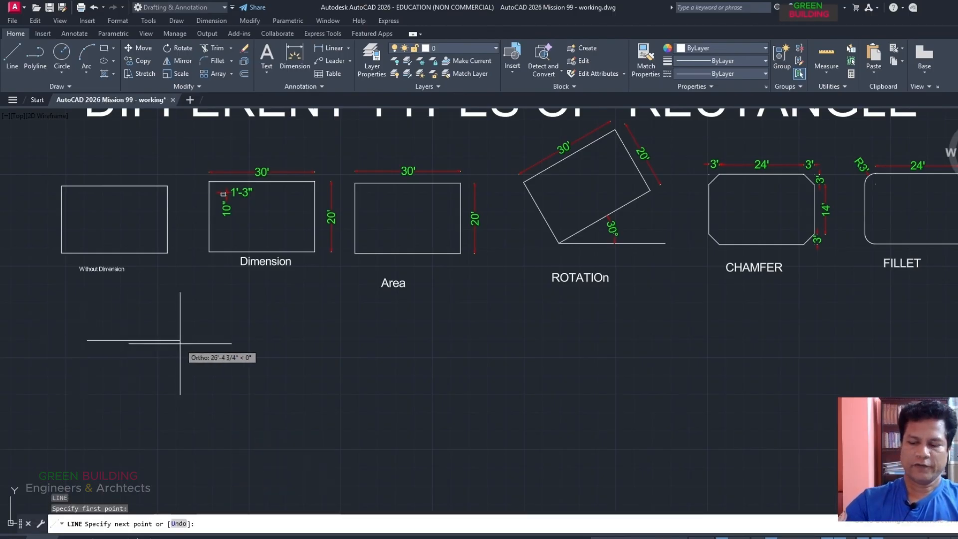
{"action": "key", "text": "Return"}
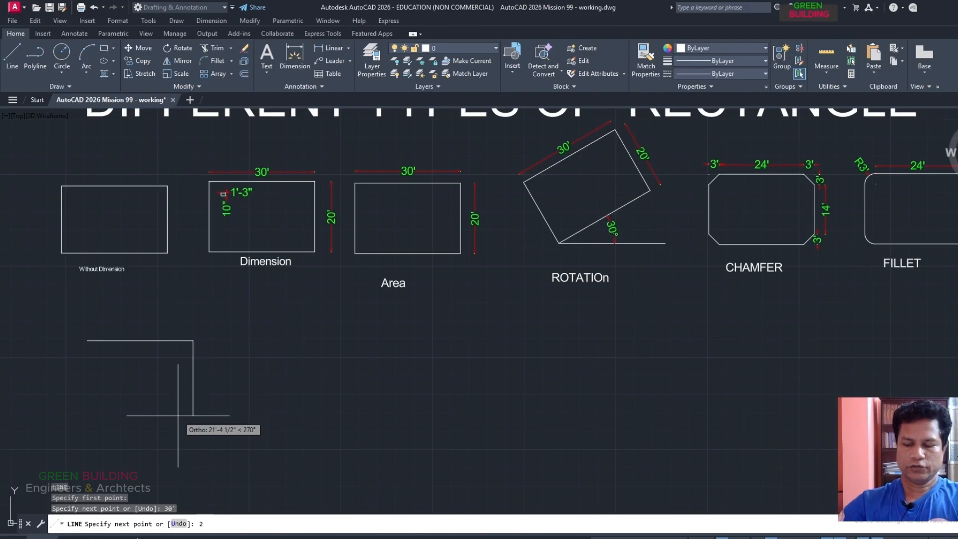
{"action": "type", "text": "20'"}
{"action": "key", "text": "Return"}
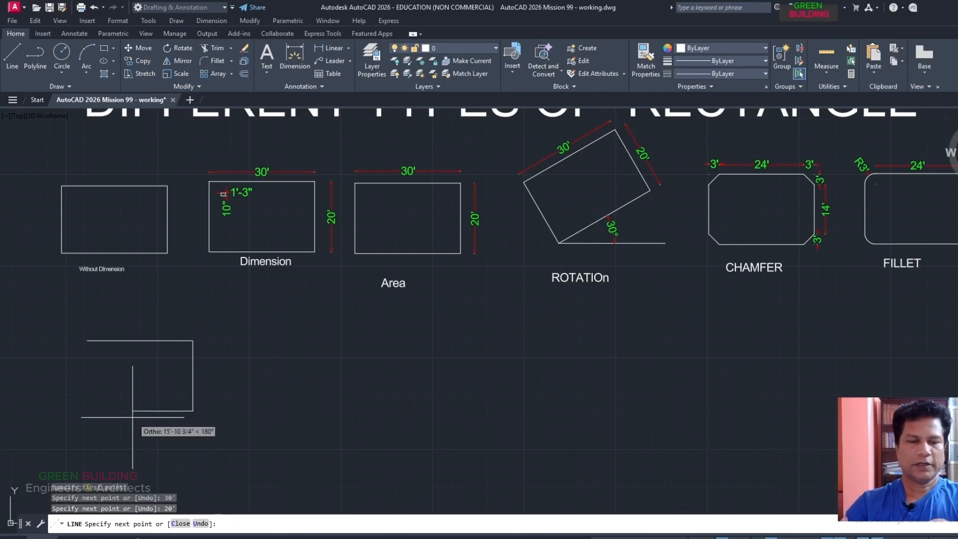
{"action": "type", "text": "30'"}
{"action": "key", "text": "Return"}
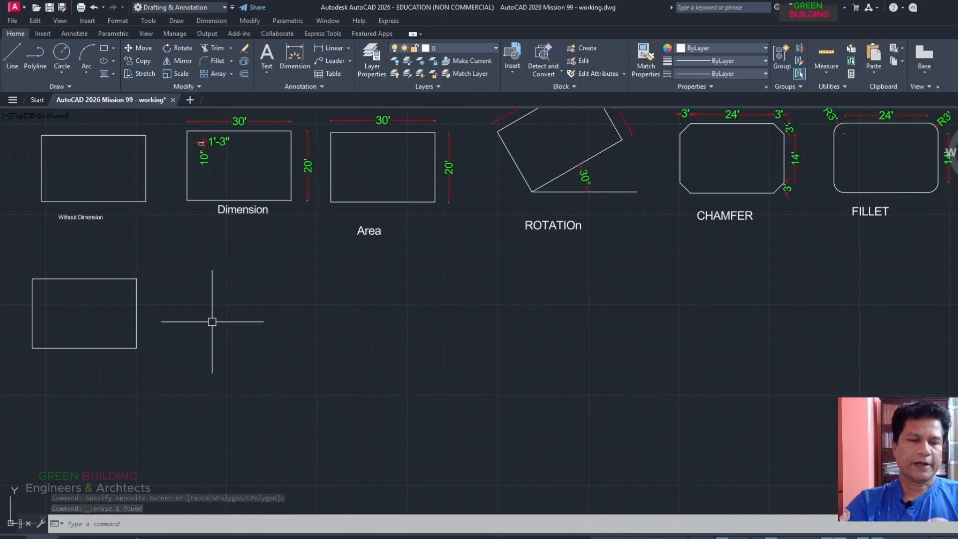
- Draw a freehand rectangle from two opposite corners beside the line-drawn rectangle, without entering a size
{"action": "type", "text": "REc"}
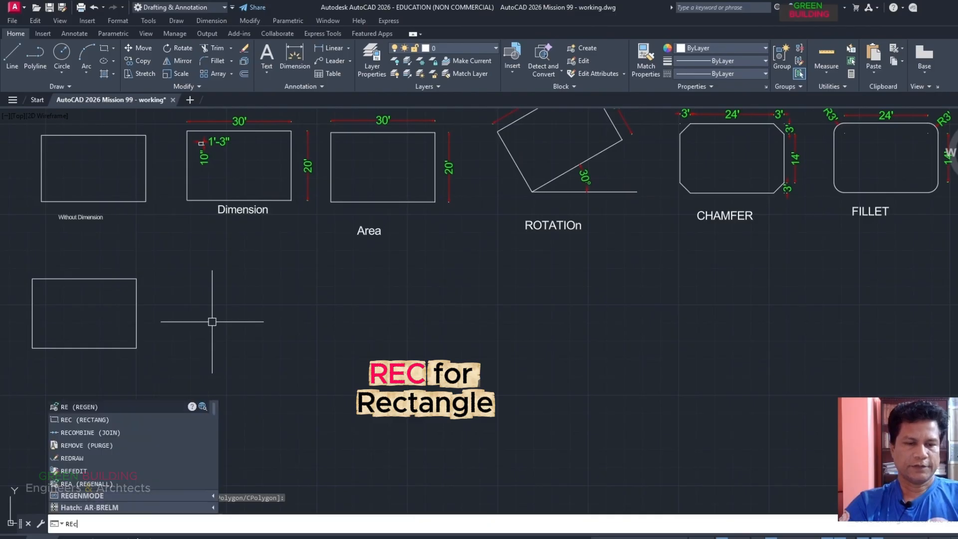
{"action": "key", "text": "Return"}
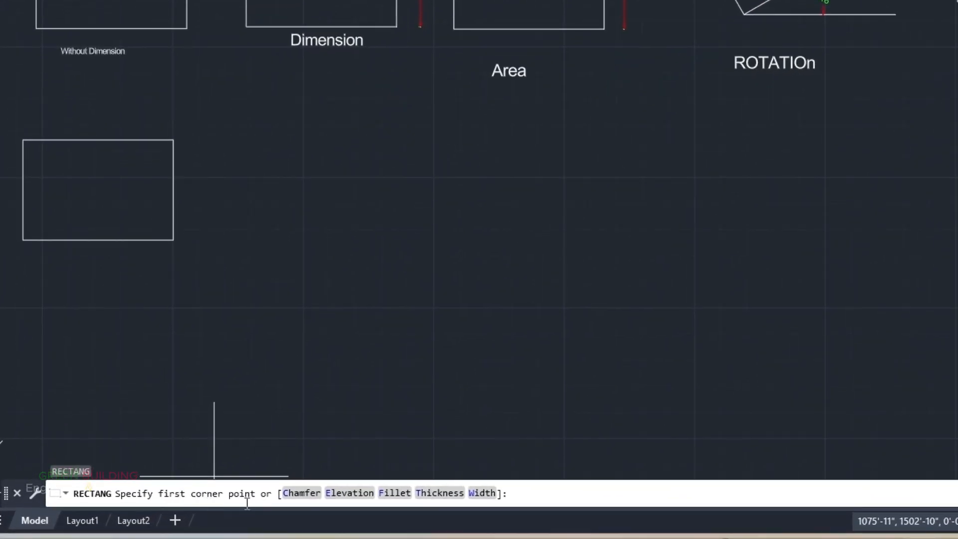
{"action": "left_click", "coordinate": [238, 149]}
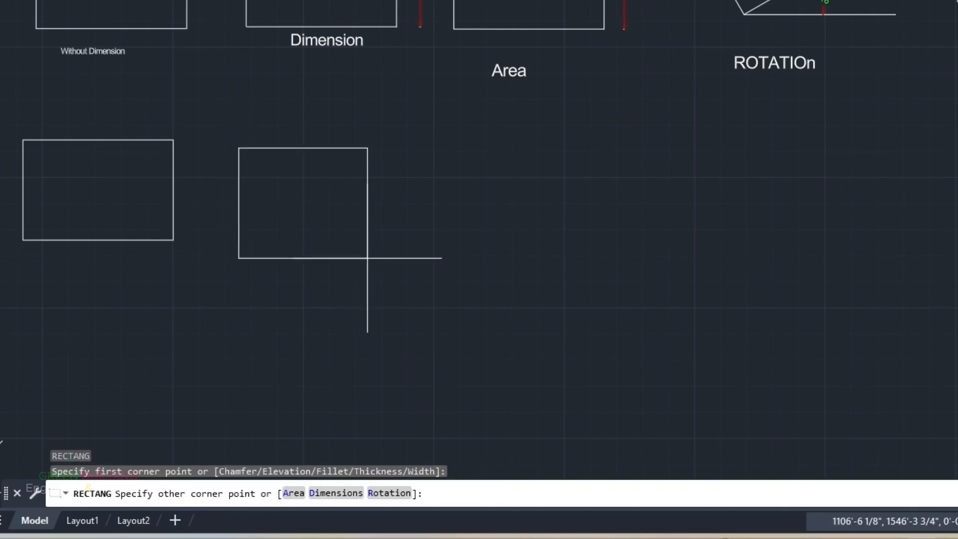
{"action": "left_click", "coordinate": [367, 258]}
{"action": "scroll", "coordinate": [322, 212], "scroll_direction": "up", "scroll_amount": 2}
{"action": "scroll", "coordinate": [287, 178], "scroll_direction": "down", "scroll_amount": 2}
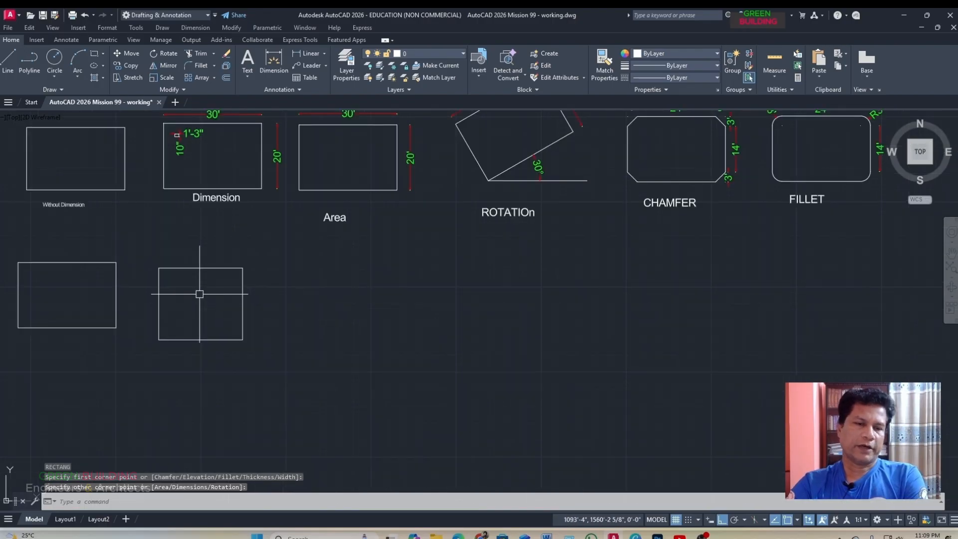
- Copy the "Without Dimension" label and place the copy beneath the freehand rectangle
{"action": "scroll", "coordinate": [67, 205], "scroll_direction": "up", "scroll_amount": 4}
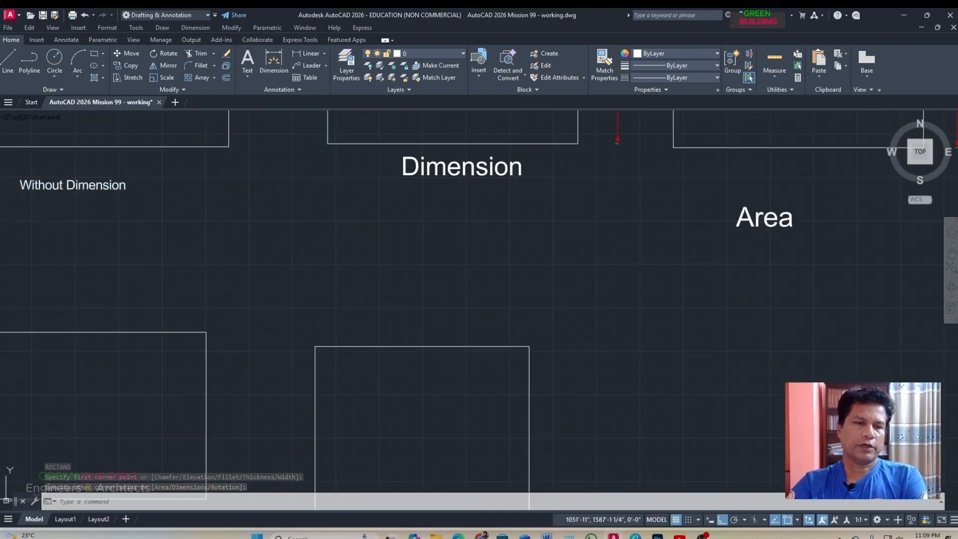
{"action": "left_click", "coordinate": [74, 189]}
{"action": "scroll", "coordinate": [150, 191], "scroll_direction": "down", "scroll_amount": 4}
{"action": "key", "text": "ctrl+c"}
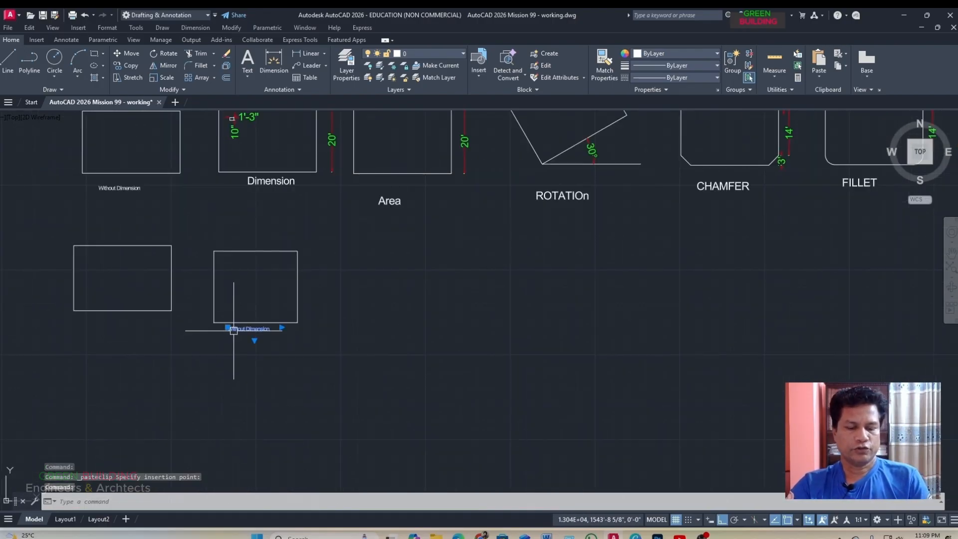
- Paste another copy of the label beneath the line-drawn rectangle and change its text to "Line Command"
{"action": "key", "text": "ctrl+v"}
{"action": "left_click", "coordinate": [93, 321]}
{"action": "scroll", "coordinate": [90, 324], "scroll_direction": "up", "scroll_amount": 4}
{"action": "double_click", "coordinate": [91, 324]}
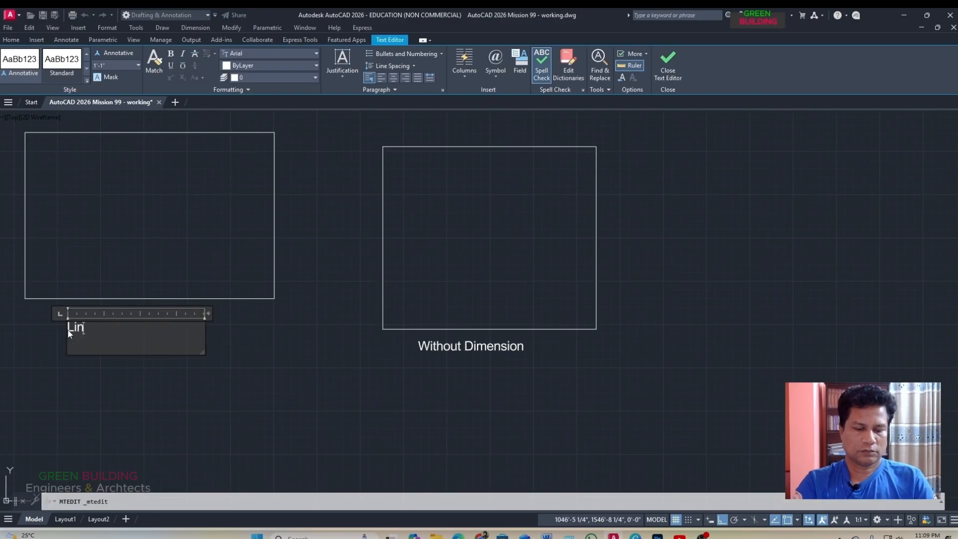
{"action": "type", "text": "Line Comma"}
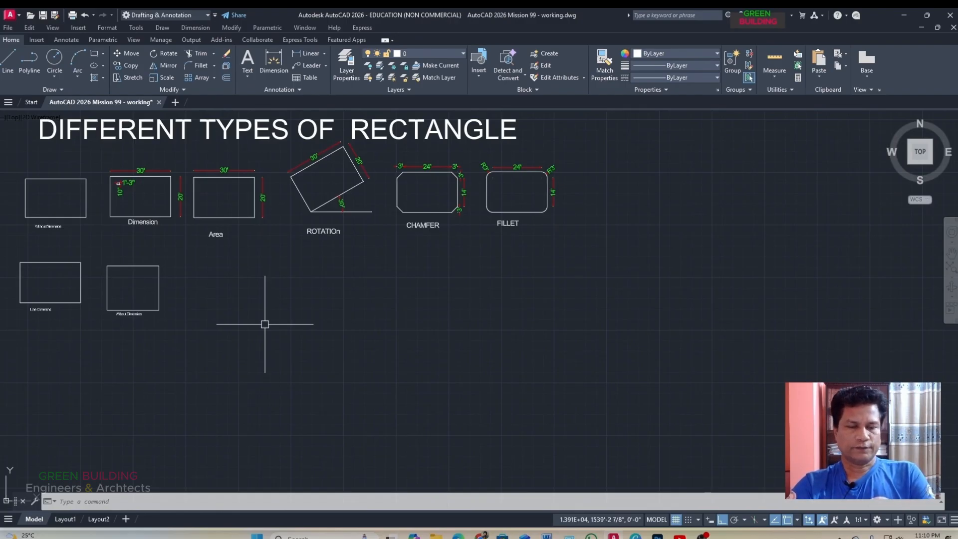
- Draw a rectangle beneath the freehand one using the Dimensions option with length 30' and width 20'
{"action": "type", "text": "re"}
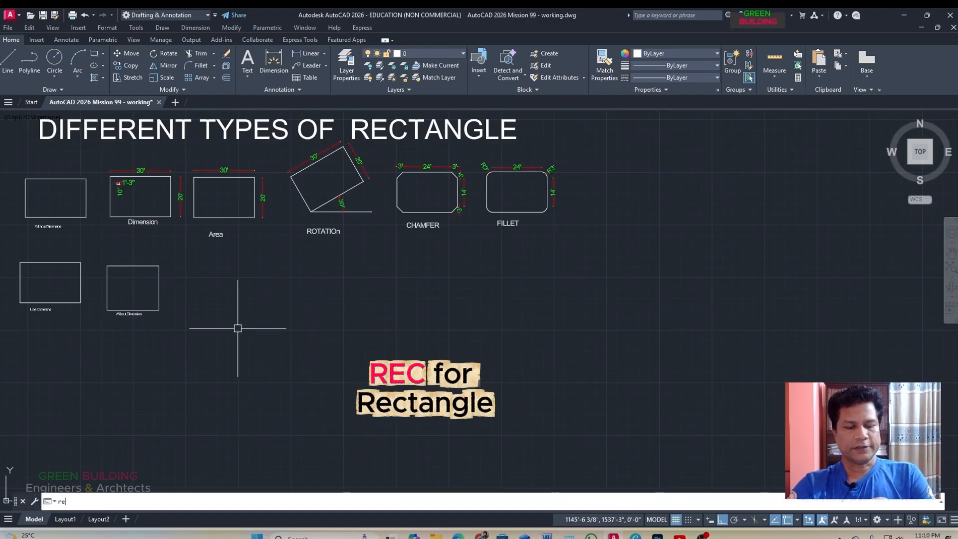
{"action": "type", "text": "c"}
{"action": "key", "text": "Return"}
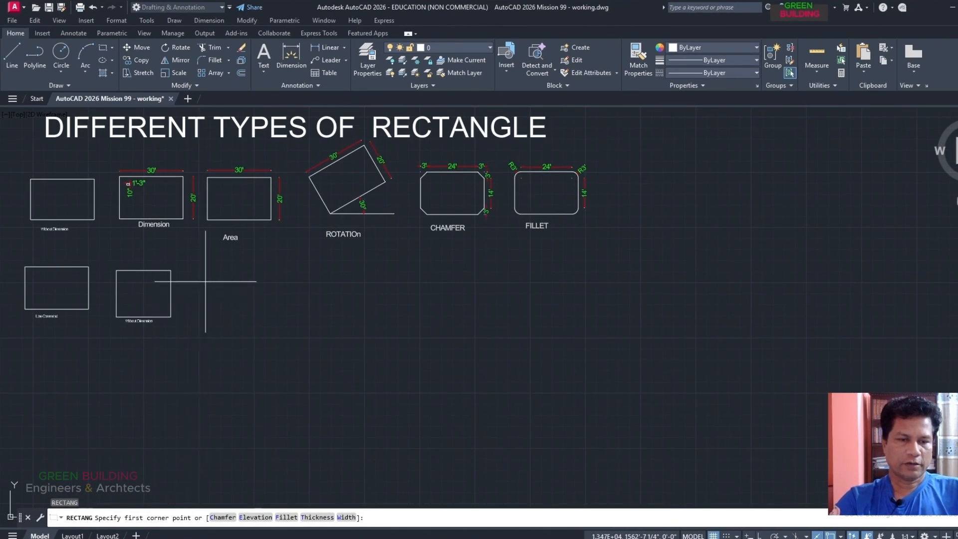
{"action": "left_click", "coordinate": [120, 343]}
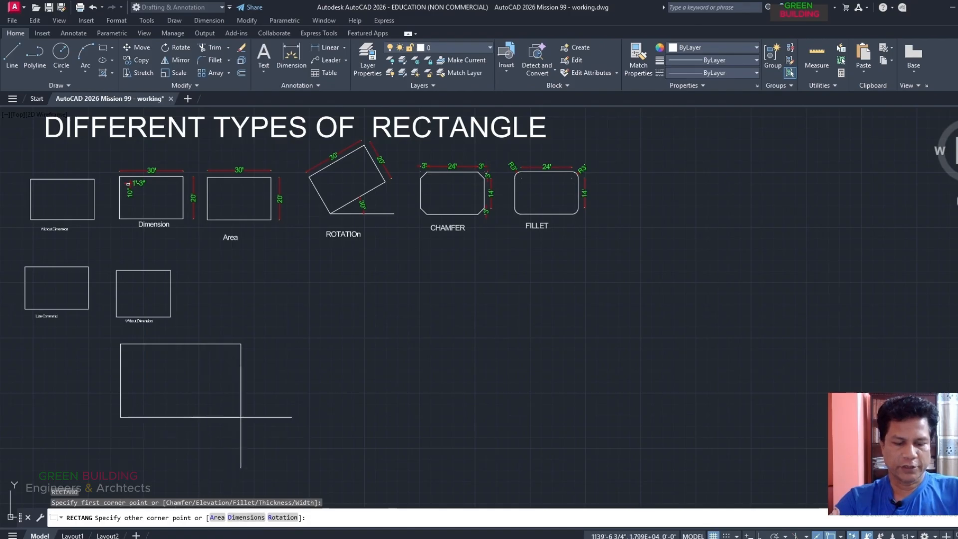
{"action": "type", "text": "d"}
{"action": "key", "text": "Return"}
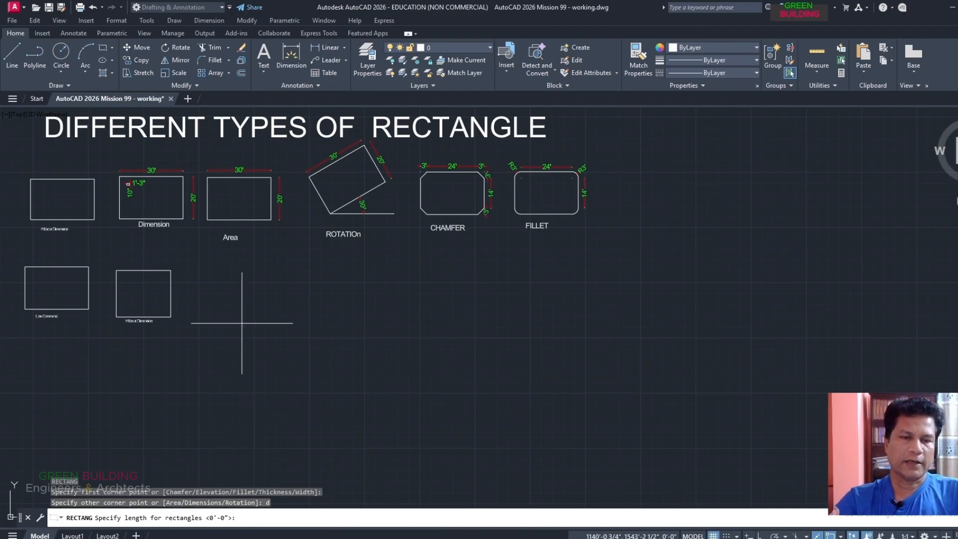
{"action": "type", "text": "30'"}
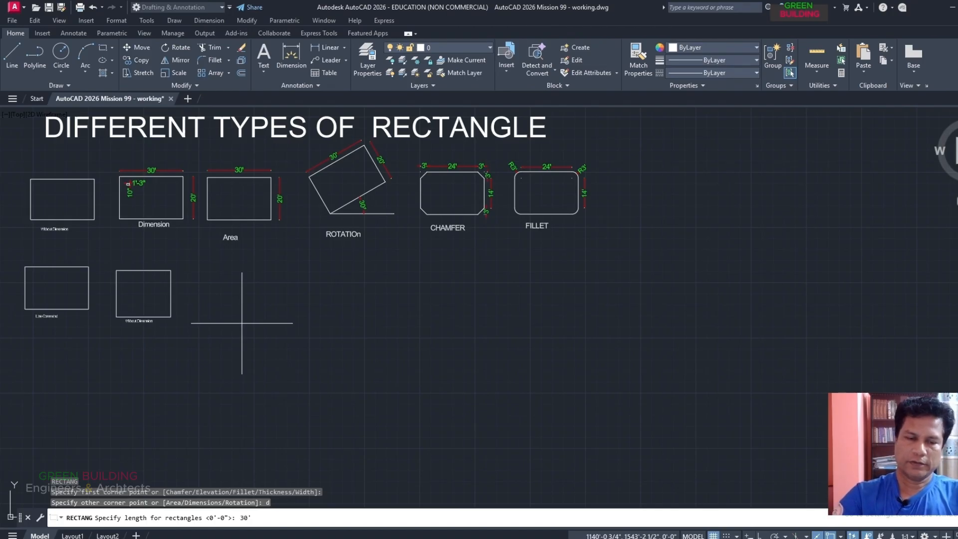
{"action": "key", "text": "Return"}
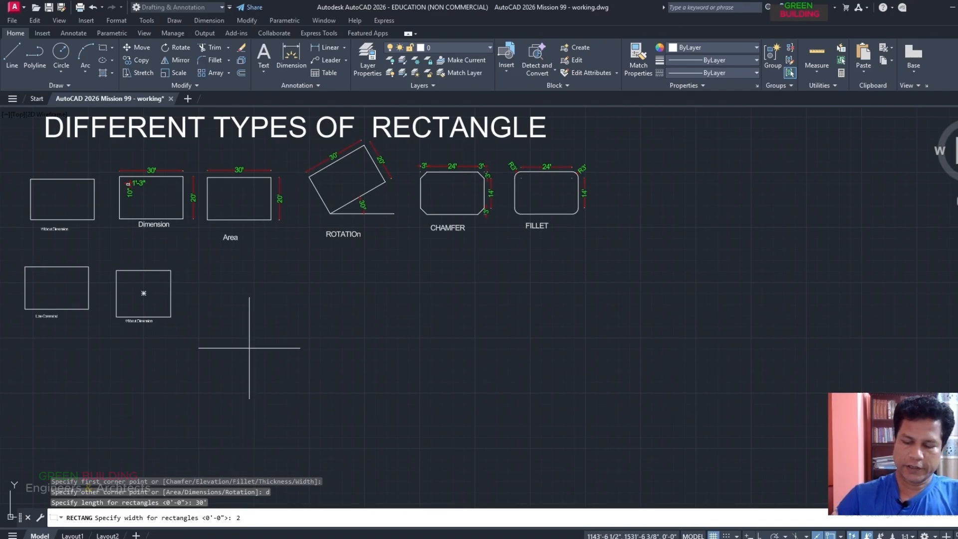
{"action": "type", "text": "20'"}
{"action": "key", "text": "Return"}
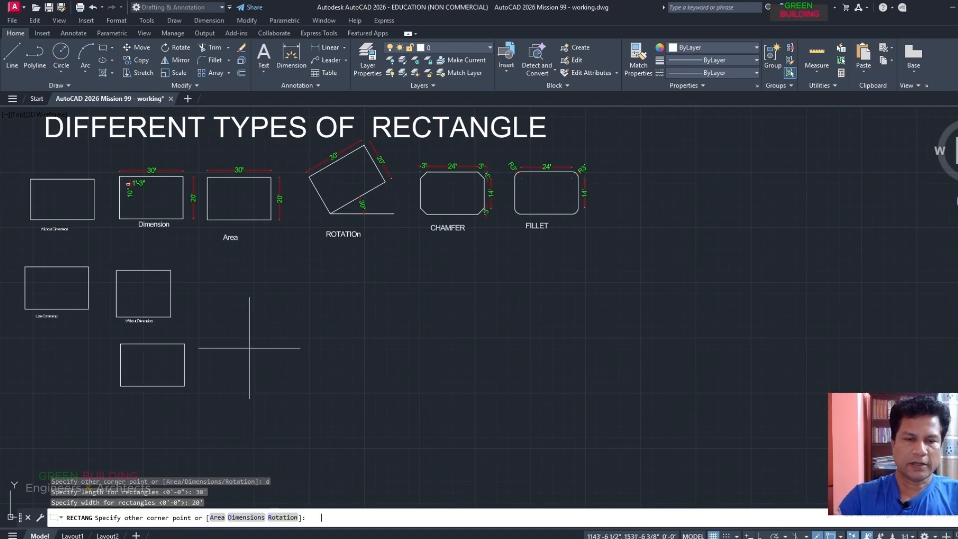
{"action": "left_click", "coordinate": [114, 348]}
- Add a linear dimension along the top edge of the newest rectangle
{"action": "middle_click_drag", "start_coordinate": [256, 342], "coordinate": [330, 336]}
{"action": "left_click", "coordinate": [209, 21]}
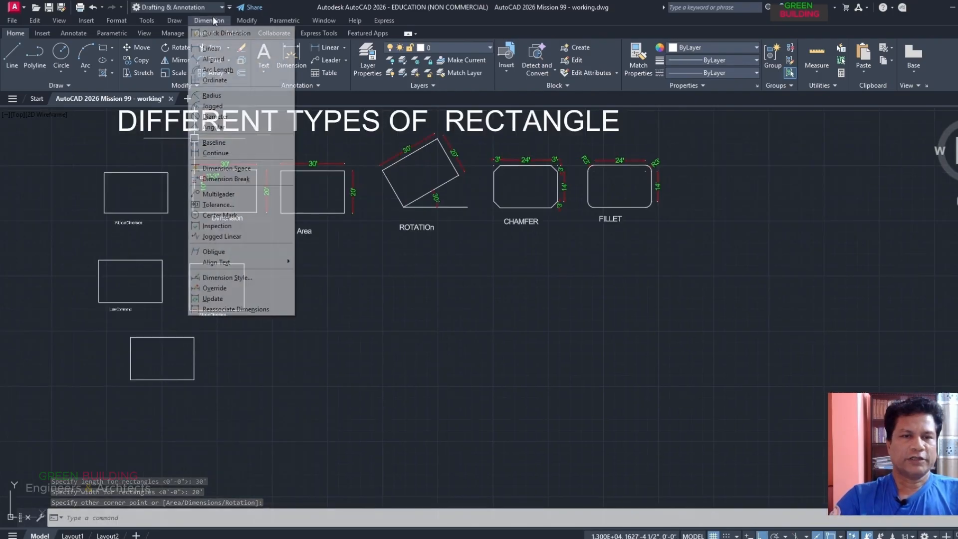
{"action": "left_click", "coordinate": [210, 48]}
{"action": "left_click", "coordinate": [130, 337]}
{"action": "left_click", "coordinate": [194, 337]}
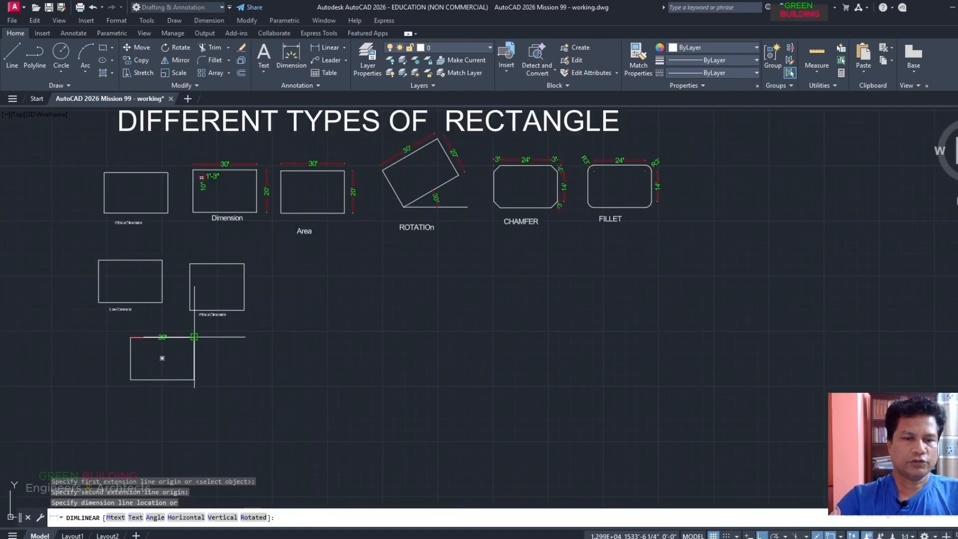
{"action": "left_click", "coordinate": [194, 328]}
- Add a linear dimension along the rectangle's right edge and paste a "Dimension" label beneath the rectangle
{"action": "scroll", "coordinate": [182, 360], "scroll_direction": "up", "scroll_amount": 2}
{"action": "key", "text": "space"}
{"action": "left_click", "coordinate": [201, 323]}
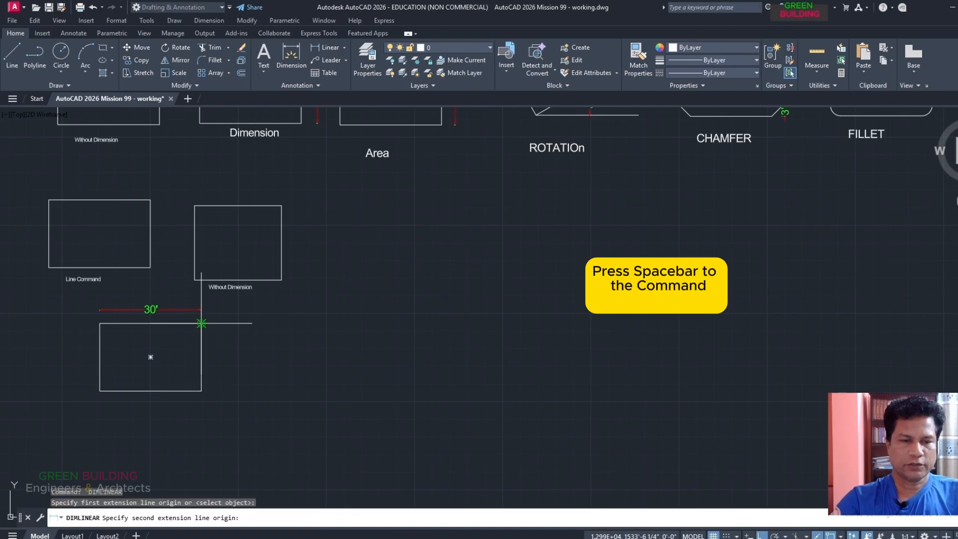
{"action": "left_click", "coordinate": [195, 390]}
{"action": "left_click", "coordinate": [211, 357]}
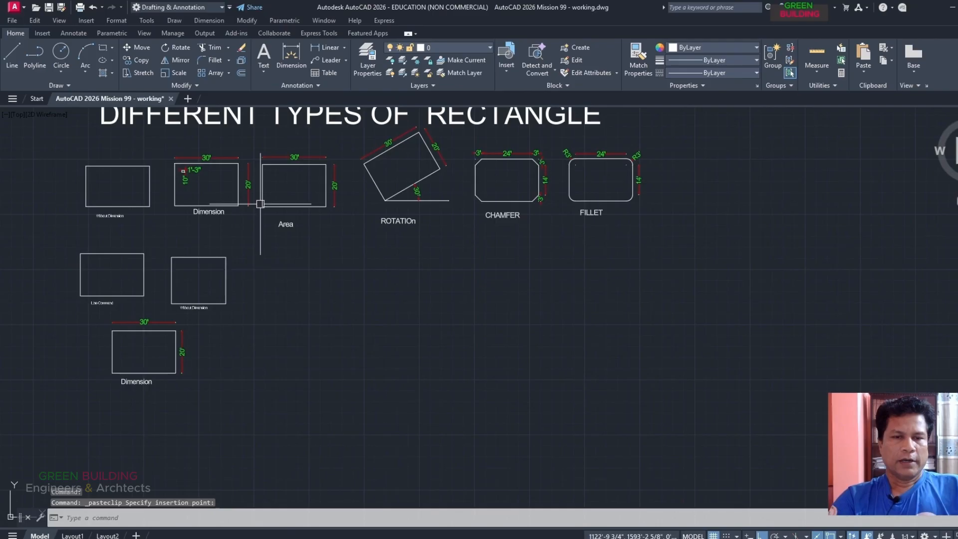
{"action": "key", "text": "ctrl+v"}
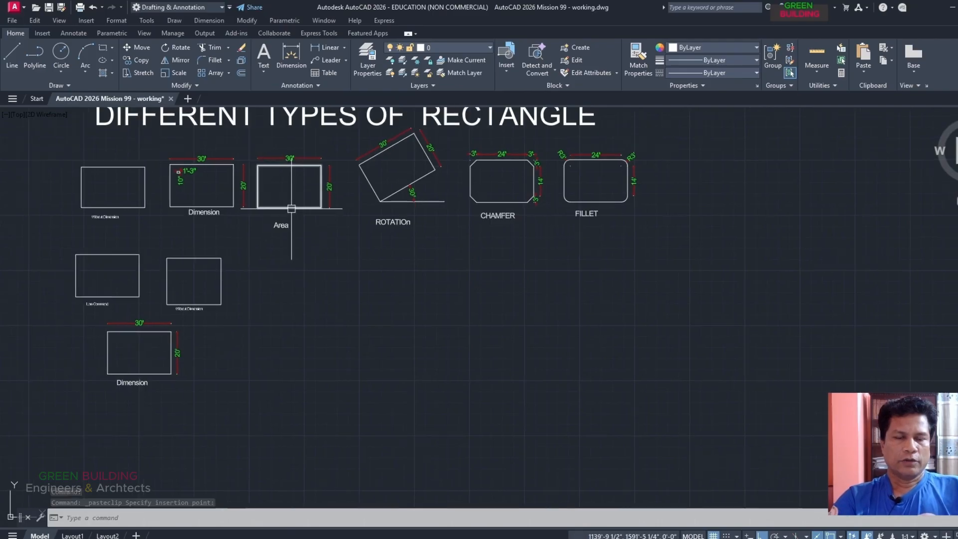
- Start a rectangle with its first corner beside the freehand rectangle and choose the Area option
{"action": "left_click", "coordinate": [289, 206]}
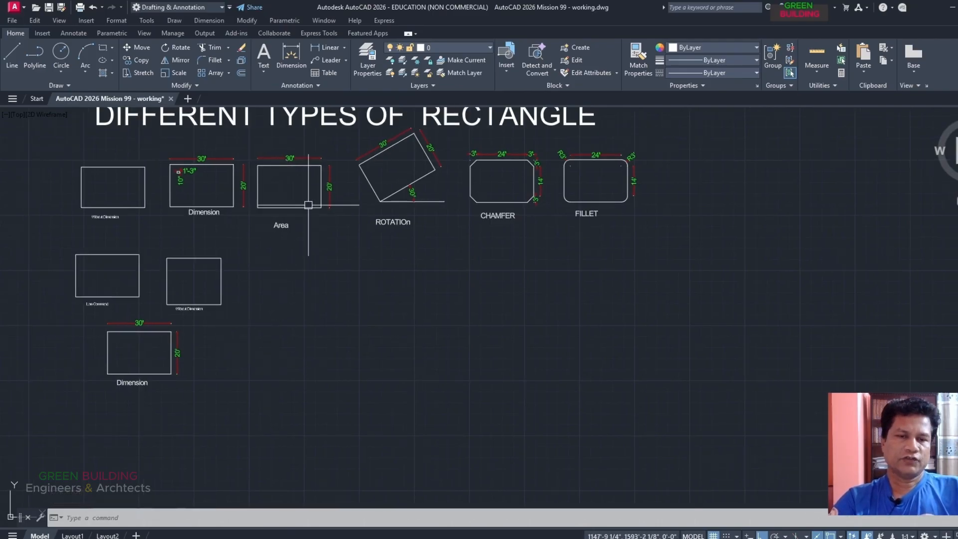
{"action": "scroll", "coordinate": [307, 162], "scroll_direction": "up", "scroll_amount": 2}
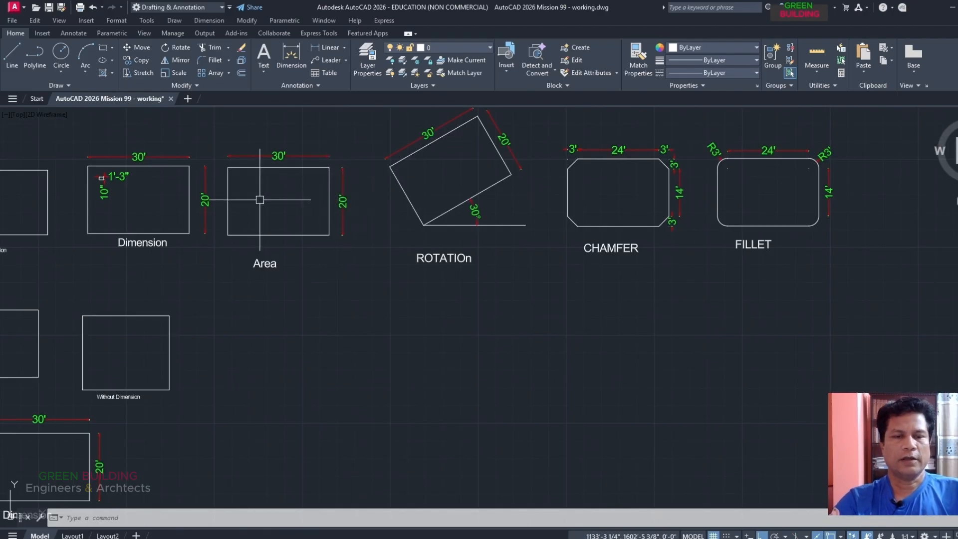
{"action": "scroll", "coordinate": [261, 201], "scroll_direction": "down", "scroll_amount": 2}
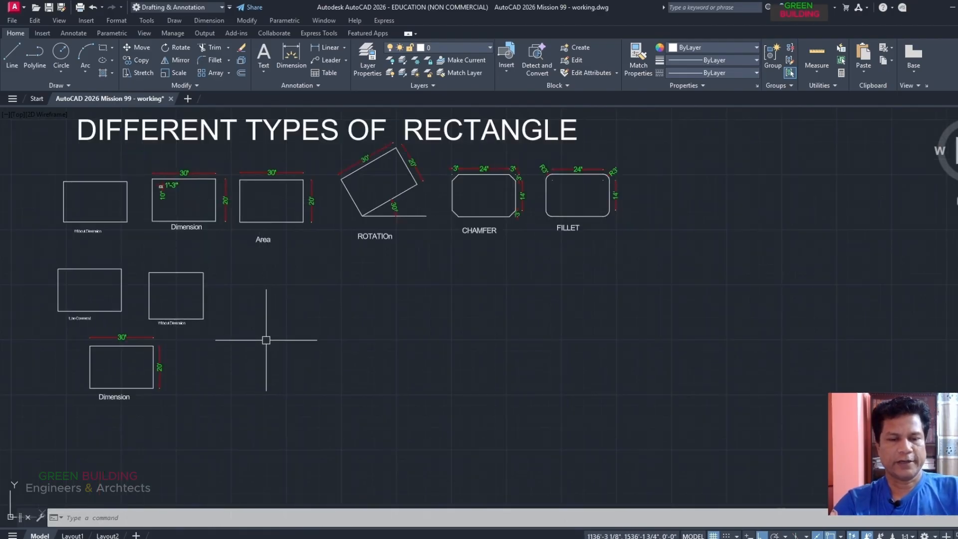
{"action": "type", "text": "rec"}
{"action": "key", "text": "Return"}
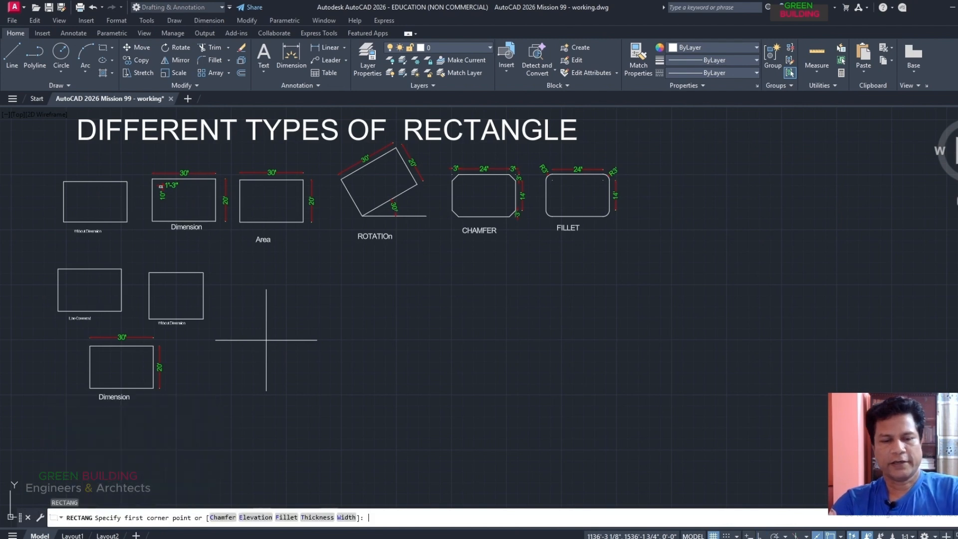
{"action": "left_click", "coordinate": [244, 269]}
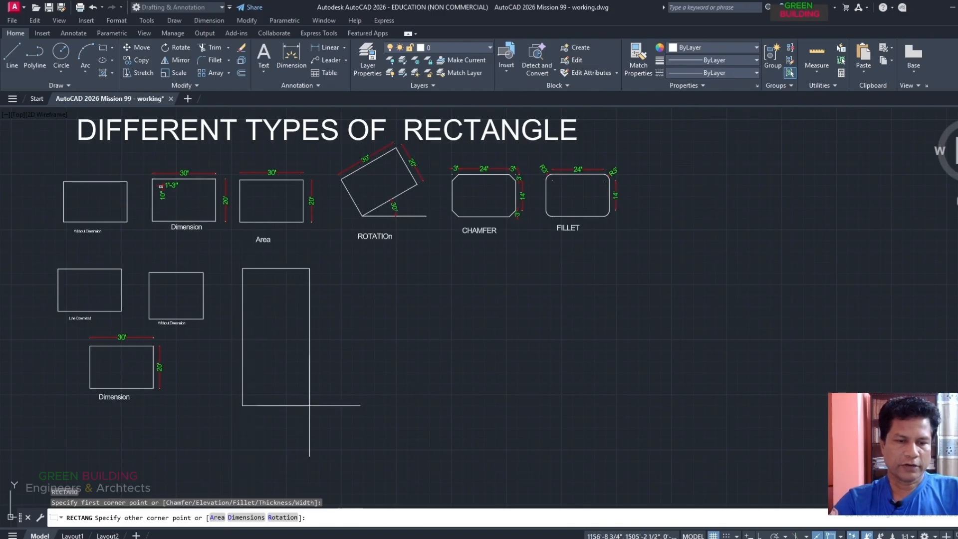
{"action": "key", "text": "Return"}
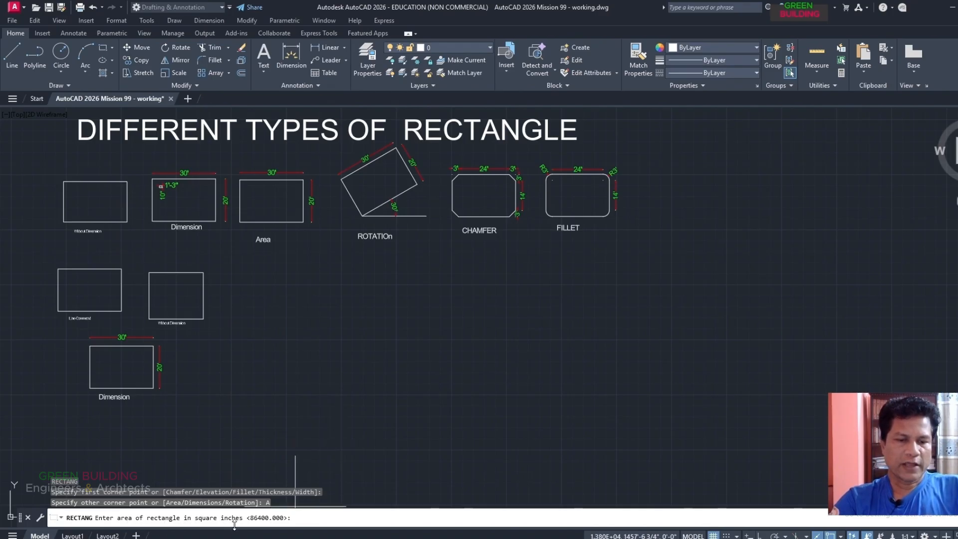
- Open the calculator during the area prompt, move it clear of the Area sample, and compute 30*12
{"action": "scroll", "coordinate": [245, 182], "scroll_direction": "up", "scroll_amount": 5}
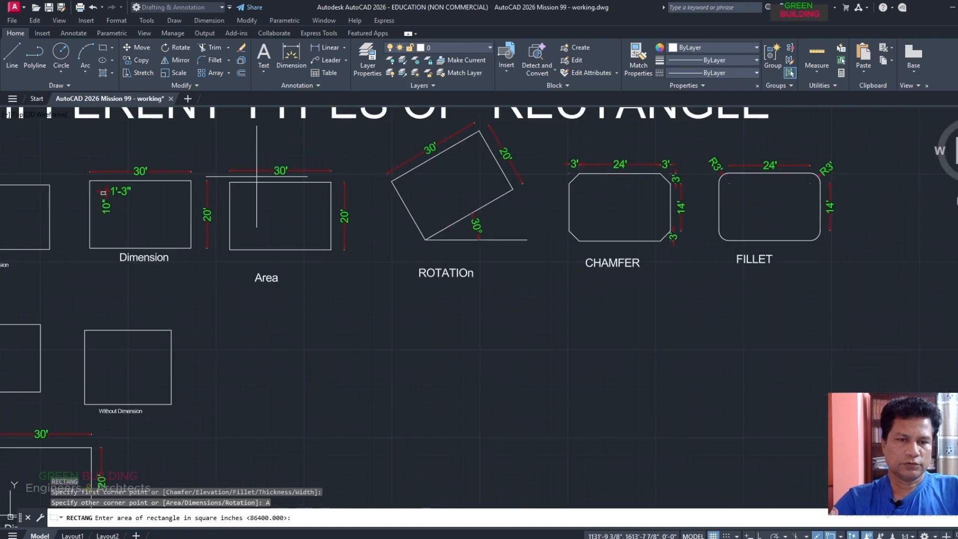
{"action": "scroll", "coordinate": [236, 191], "scroll_direction": "up", "scroll_amount": 2}
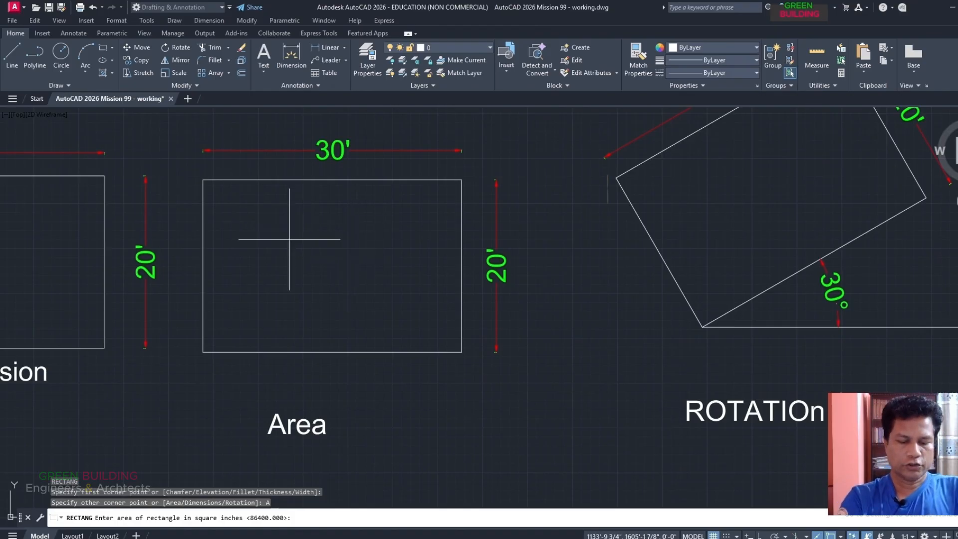
{"action": "key", "text": "ctrl+8"}
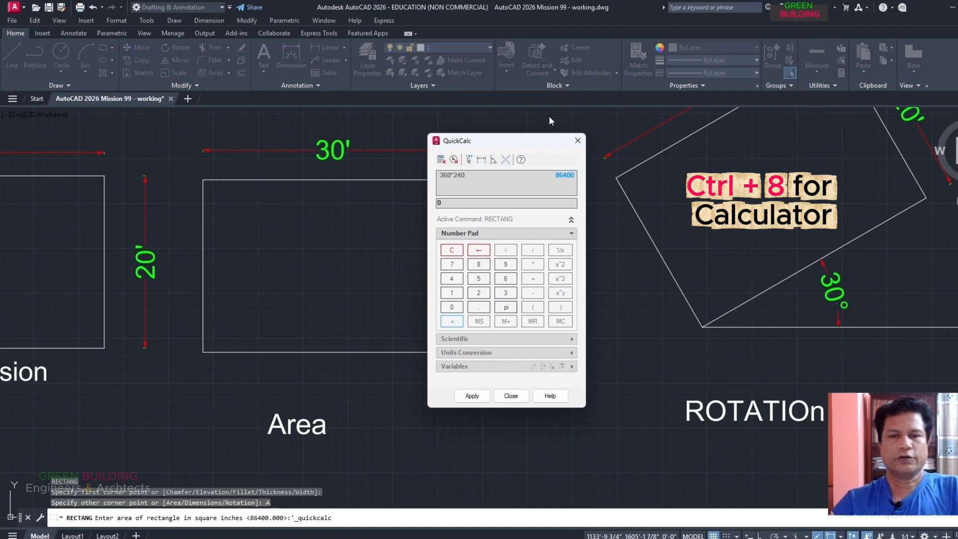
{"action": "mouse_move", "coordinate": [516, 140]}
{"action": "left_mouse_down"}
{"action": "mouse_move", "coordinate": [190, 127]}
{"action": "mouse_move", "coordinate": [114, 101]}
{"action": "left_mouse_up"}
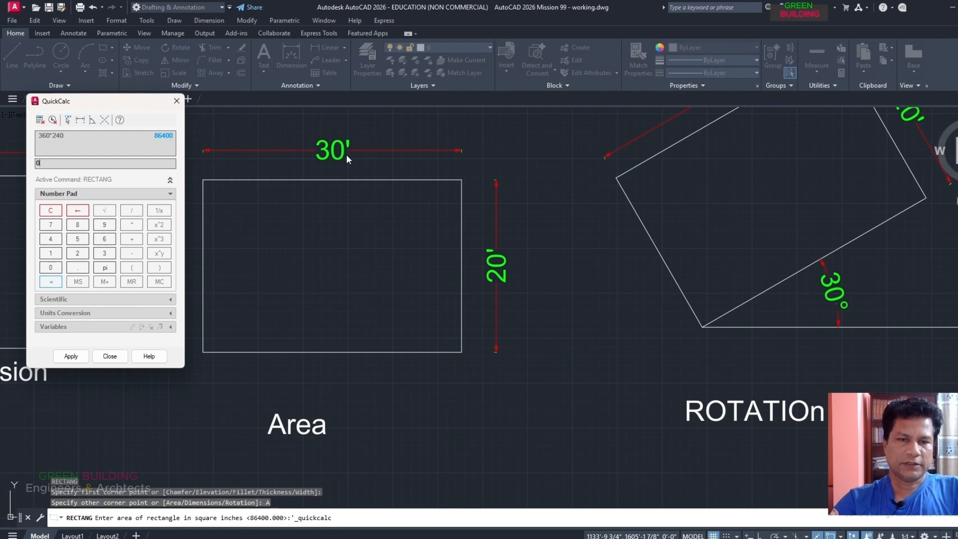
{"action": "left_click", "coordinate": [104, 253]}
{"action": "left_click", "coordinate": [132, 224]}
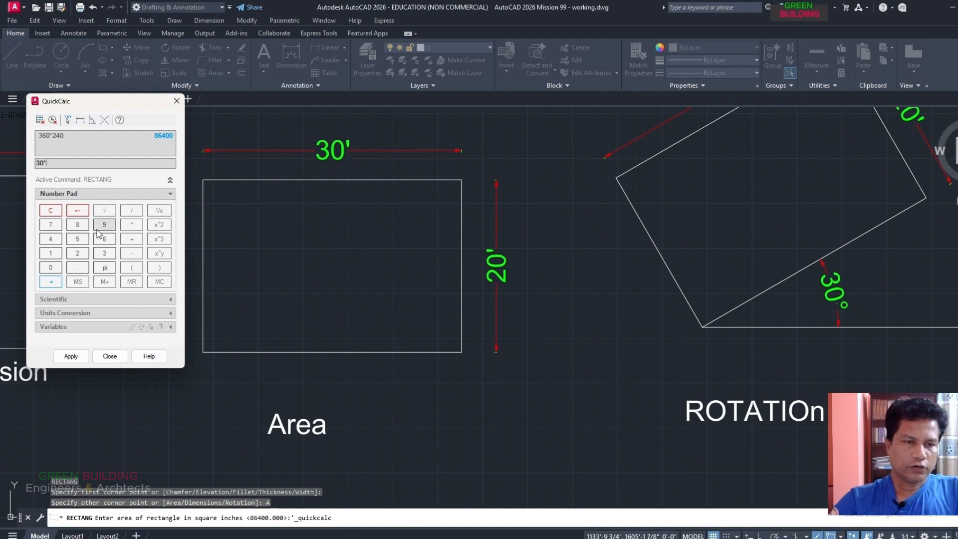
{"action": "left_click", "coordinate": [51, 253]}
{"action": "left_click", "coordinate": [78, 253]}
{"action": "left_click", "coordinate": [51, 282]}
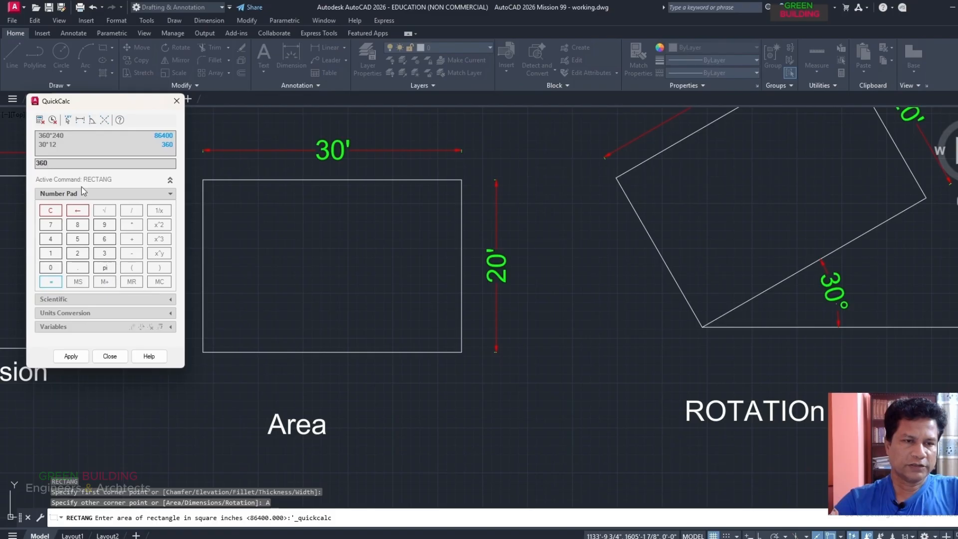
- Multiply the calculator result by 20*12 to get the rectangle's area in square inches
{"action": "left_click", "coordinate": [132, 224]}
{"action": "left_click", "coordinate": [77, 253]}
{"action": "left_click", "coordinate": [51, 267]}
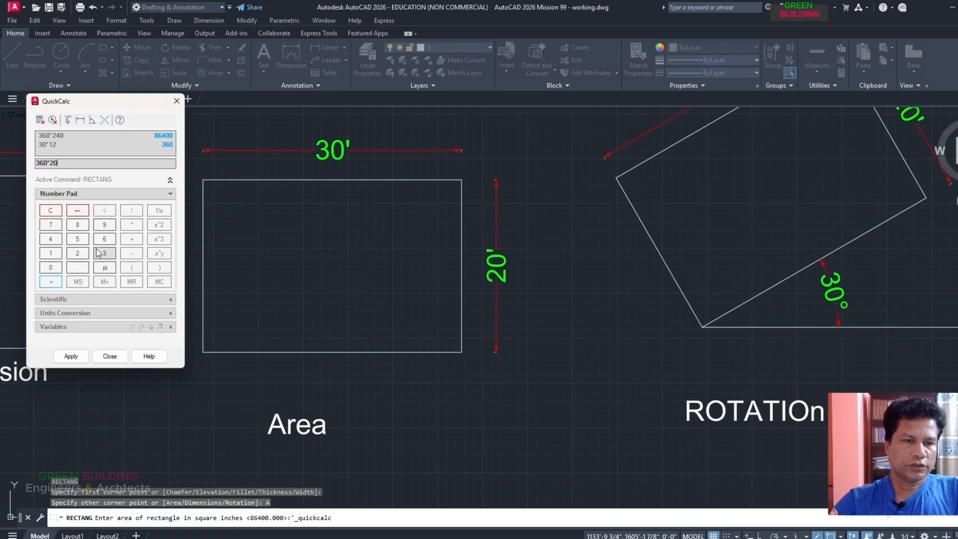
{"action": "left_click", "coordinate": [131, 224]}
{"action": "left_click", "coordinate": [50, 253]}
{"action": "left_click", "coordinate": [78, 253]}
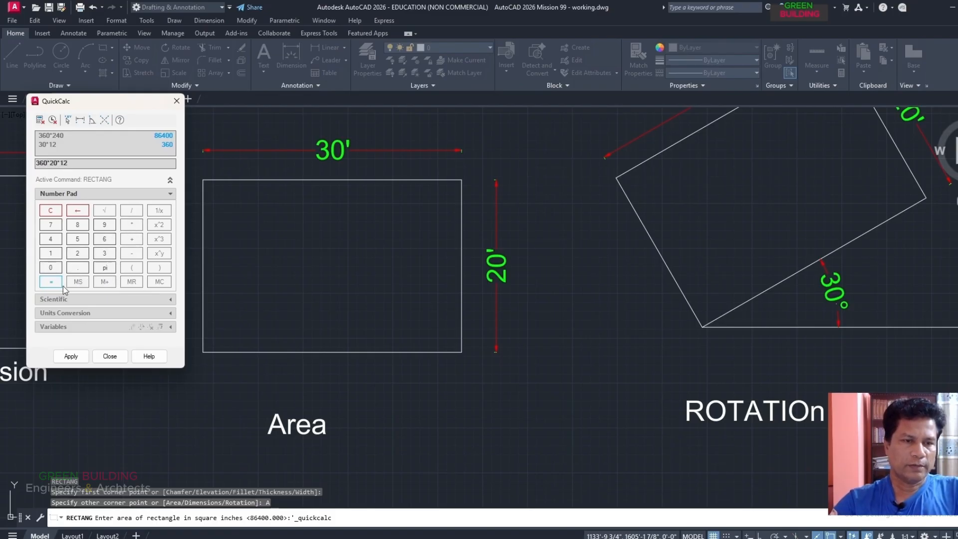
{"action": "left_click", "coordinate": [51, 281]}
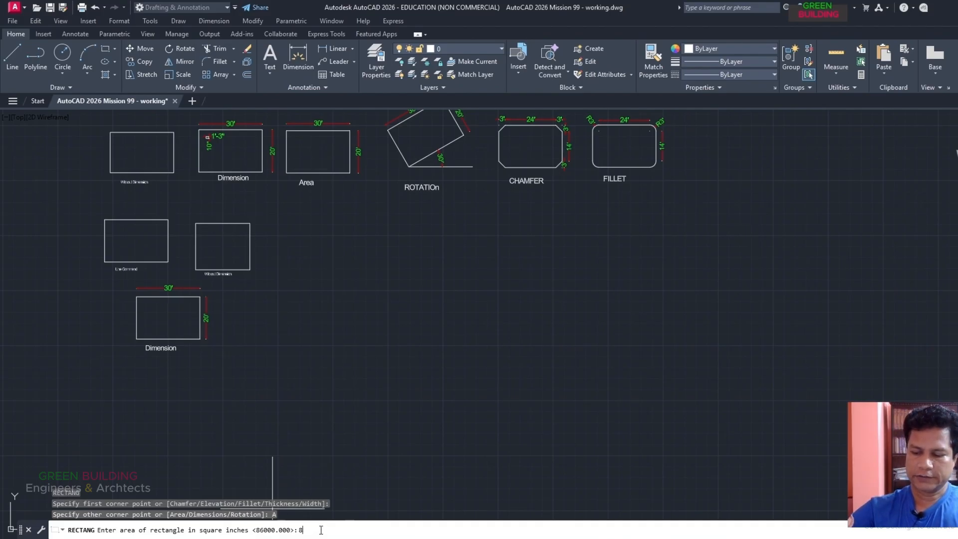
- Finish the Area-option rectangle with an area of 86400 square inches, calculated from a length of 360
{"action": "type", "text": "400"}
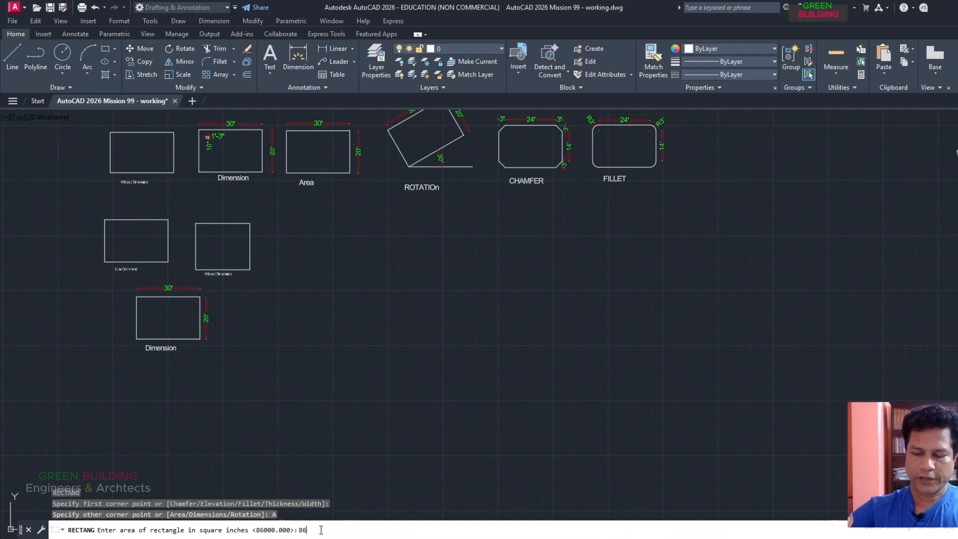
{"action": "key", "text": "Return"}
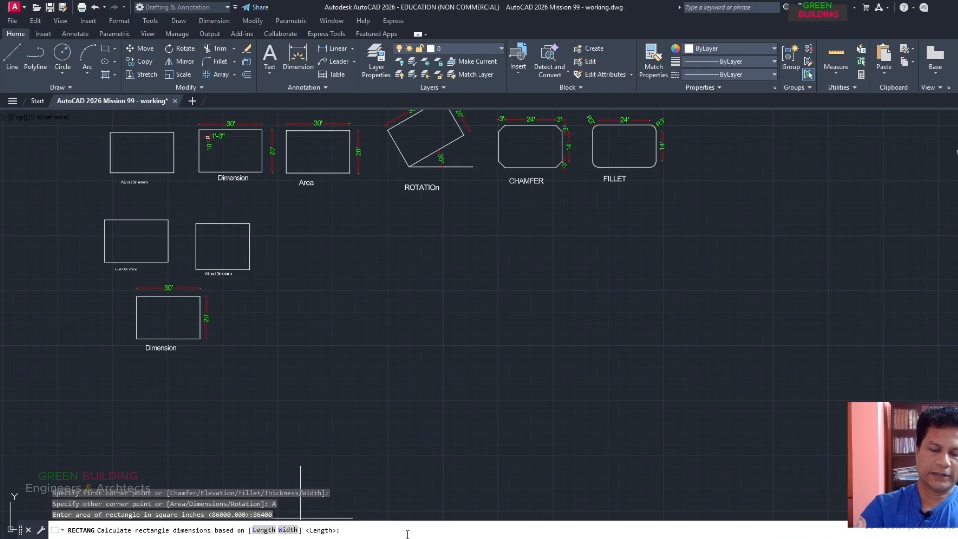
{"action": "key", "text": "Return"}
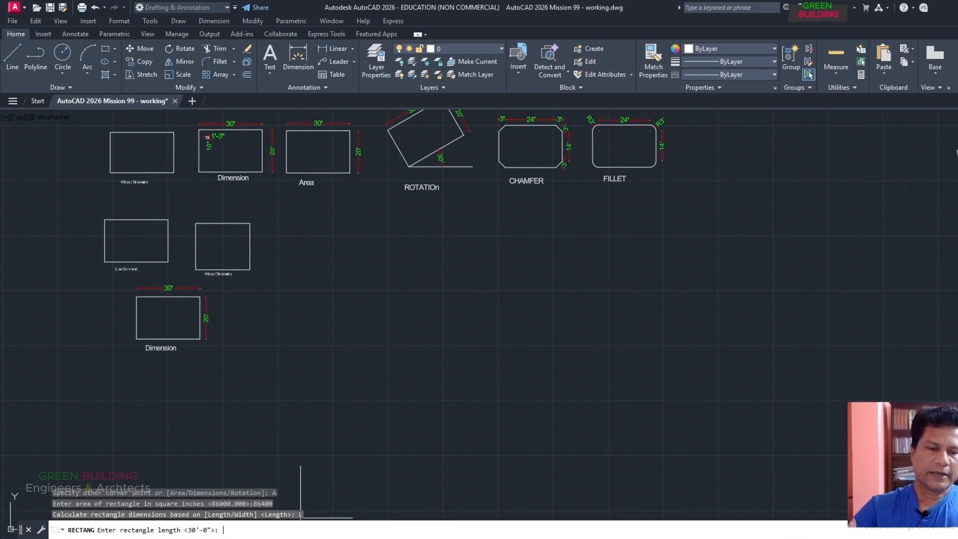
{"action": "scroll", "coordinate": [314, 123], "scroll_direction": "up", "scroll_amount": 4}
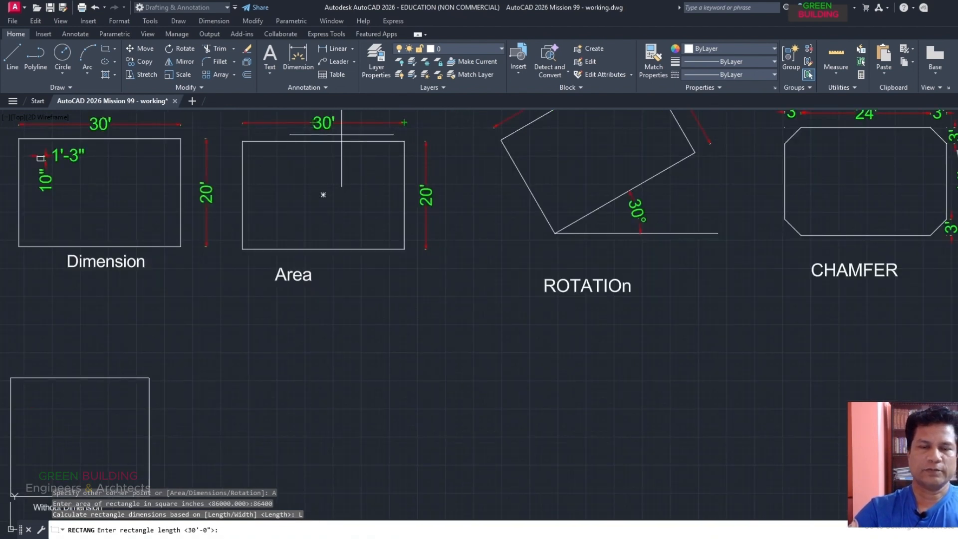
{"action": "scroll", "coordinate": [341, 134], "scroll_direction": "down", "scroll_amount": 2}
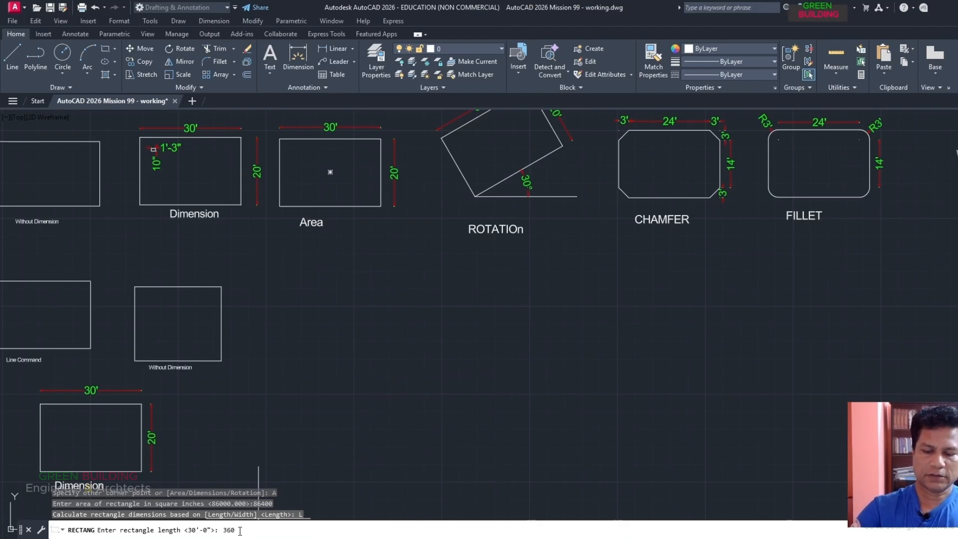
{"action": "key", "text": "Return"}
- Copy the "Area" label of the upper sample and paste it beneath the new rectangle
{"action": "scroll", "coordinate": [354, 246], "scroll_direction": "up", "scroll_amount": 2}
{"action": "left_click", "coordinate": [316, 222]}
{"action": "key", "text": "ctrl+c"}
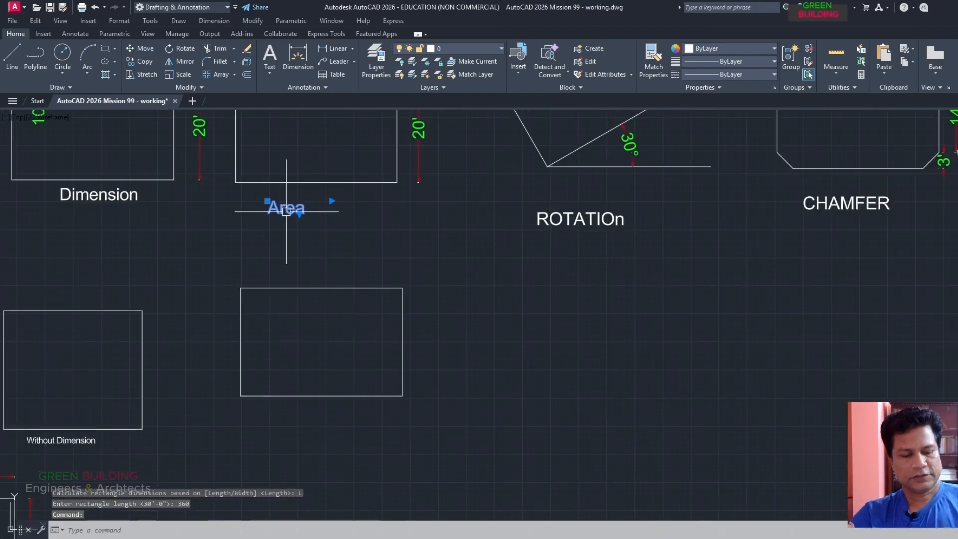
{"action": "key", "text": "ctrl+v"}
{"action": "left_click", "coordinate": [291, 421]}
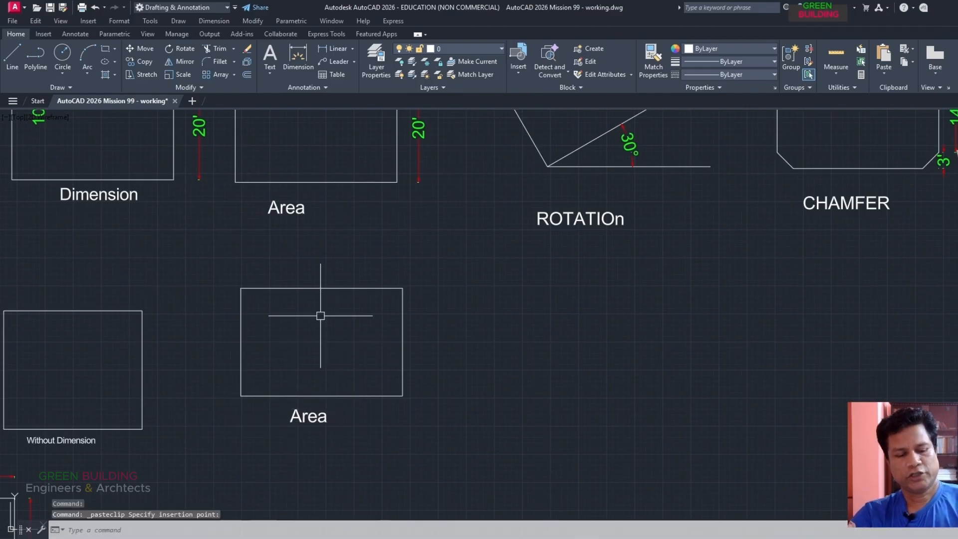
- Add a linear dimension along the top edge of the new Area rectangle
{"action": "type", "text": "dli"}
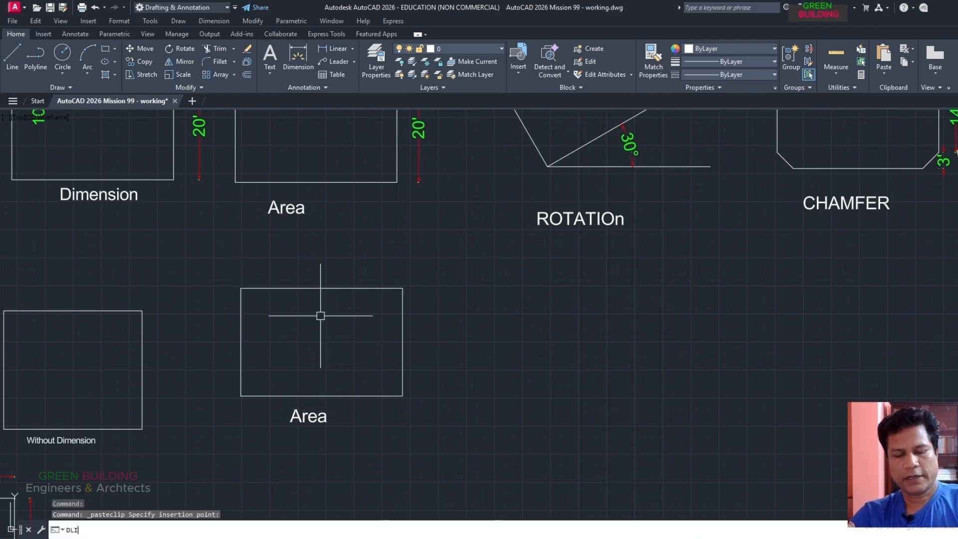
{"action": "key", "text": "Return"}
{"action": "left_click", "coordinate": [241, 289]}
{"action": "left_click", "coordinate": [403, 288]}
{"action": "left_click", "coordinate": [404, 270]}
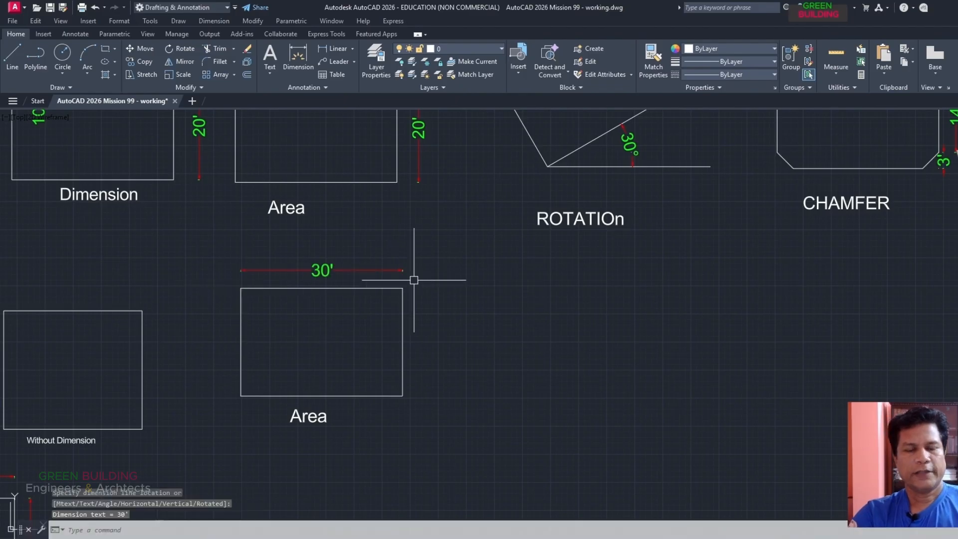
- Add a linear dimension along the right edge of the new Area rectangle
{"action": "key", "text": "Return"}
{"action": "left_click", "coordinate": [403, 288]}
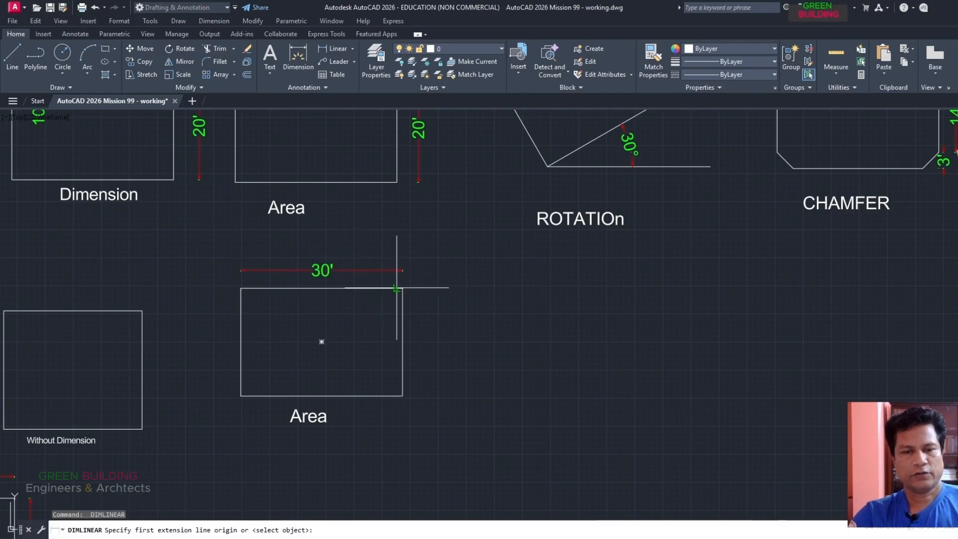
{"action": "left_click", "coordinate": [403, 396]}
{"action": "left_click", "coordinate": [417, 342]}
{"action": "scroll", "coordinate": [316, 327], "scroll_direction": "down", "scroll_amount": 2}
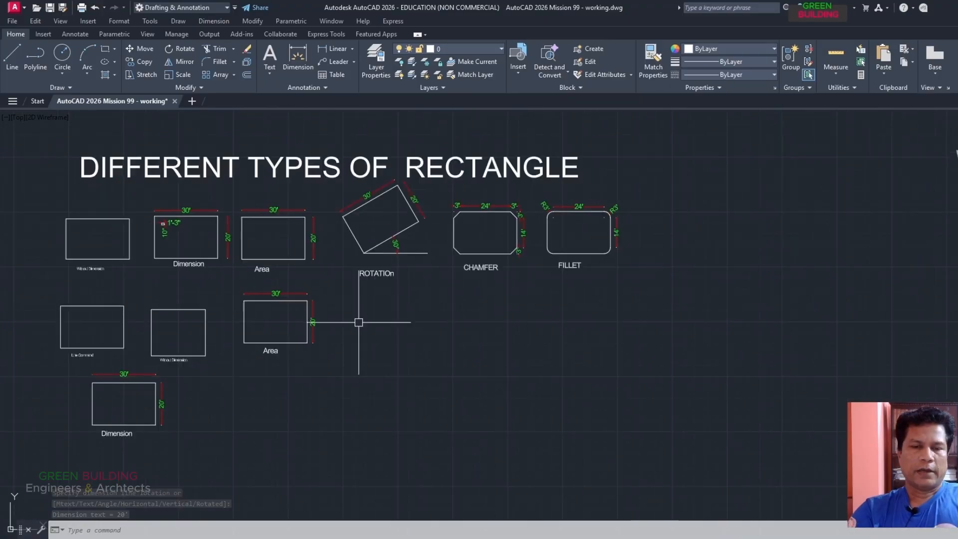
- Start a rectangle with its first corner below the ROTATIOn sample and set its rotation angle to 30 degrees
{"action": "scroll", "coordinate": [376, 224], "scroll_direction": "up", "scroll_amount": 2}
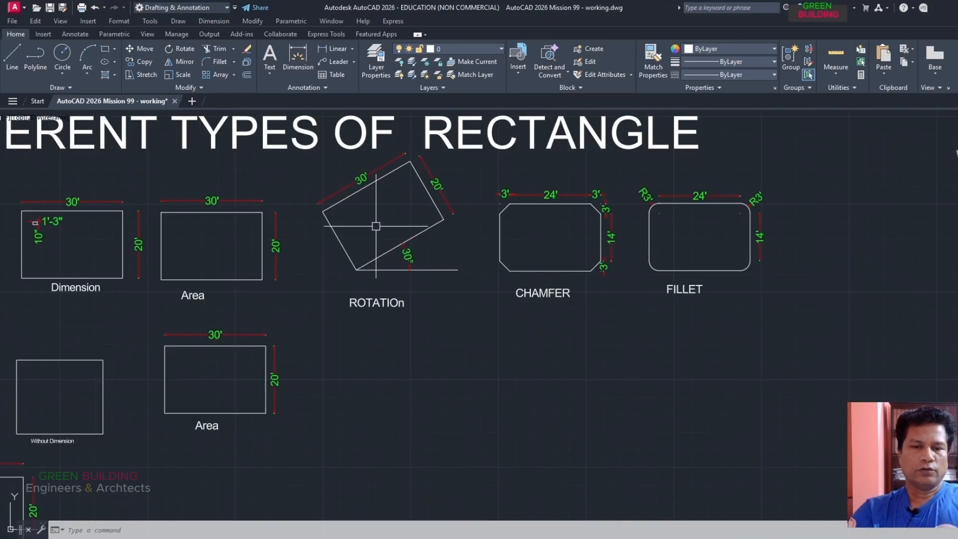
{"action": "left_click", "coordinate": [375, 250]}
{"action": "scroll", "coordinate": [378, 292], "scroll_direction": "down", "scroll_amount": 2}
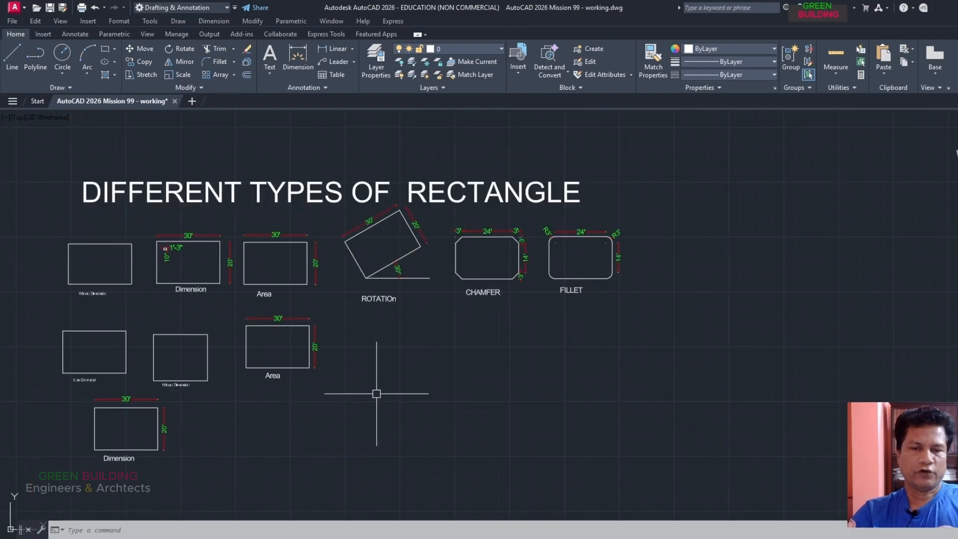
{"action": "type", "text": "REC"}
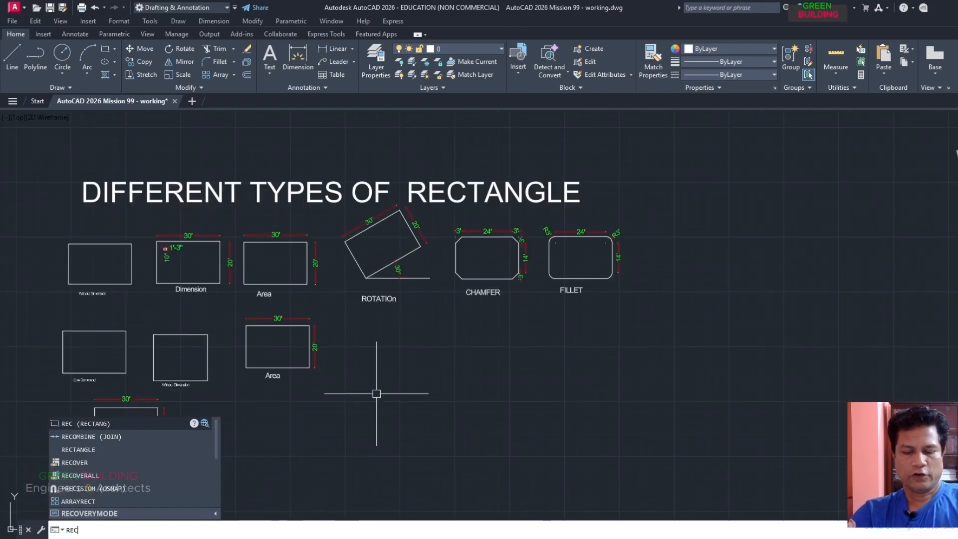
{"action": "key", "text": "Return"}
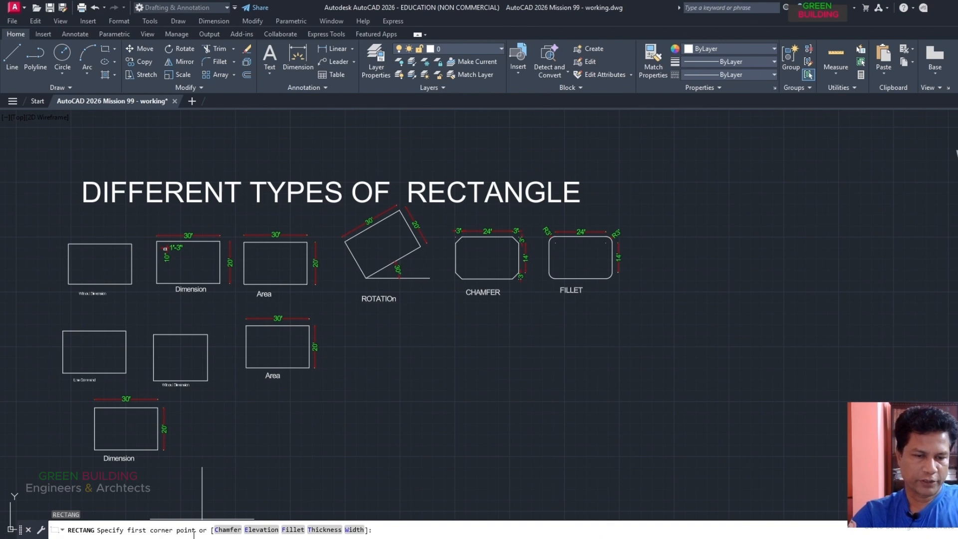
{"action": "left_click", "coordinate": [346, 330]}
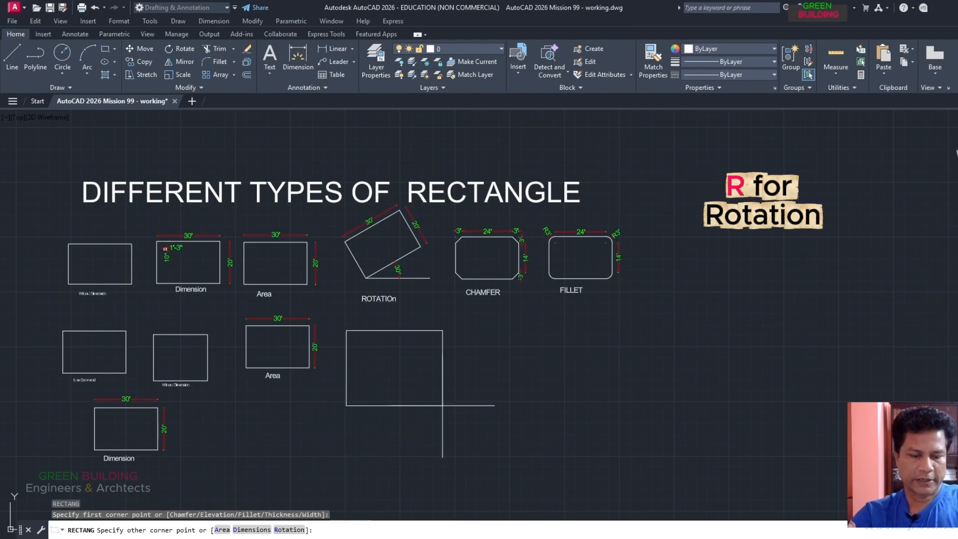
{"action": "type", "text": "R"}
{"action": "key", "text": "Return"}
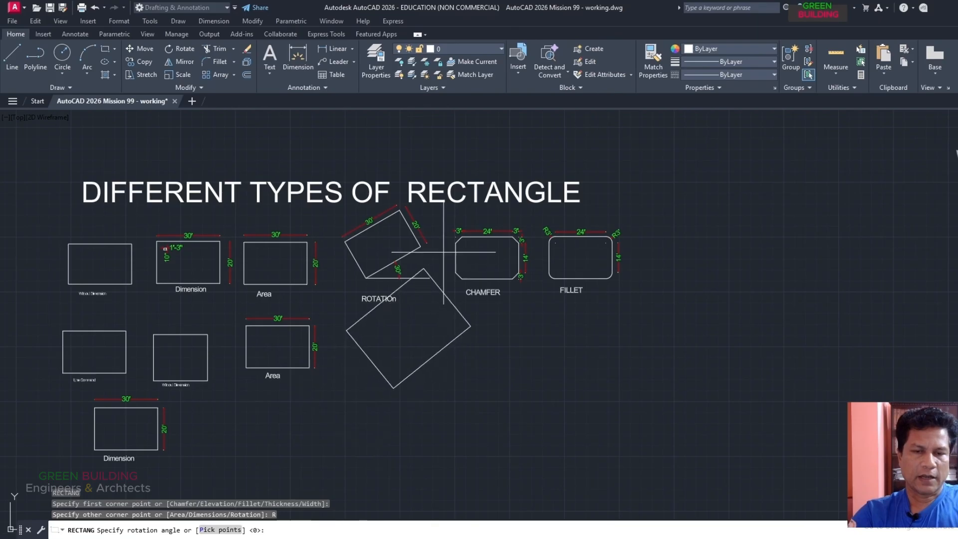
{"action": "scroll", "coordinate": [406, 282], "scroll_direction": "up", "scroll_amount": 5}
{"action": "scroll", "coordinate": [424, 265], "scroll_direction": "down", "scroll_amount": 8}
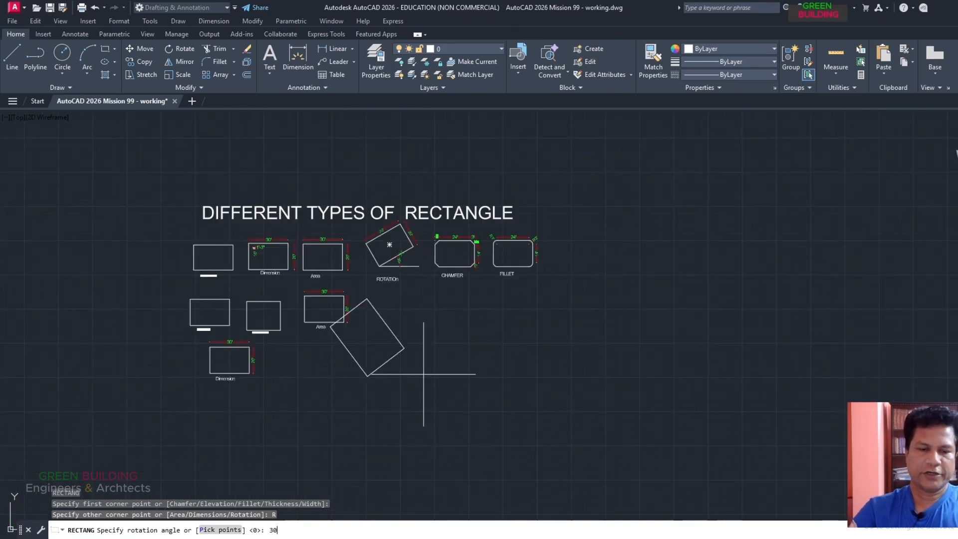
{"action": "type", "text": "30"}
{"action": "key", "text": "Return"}
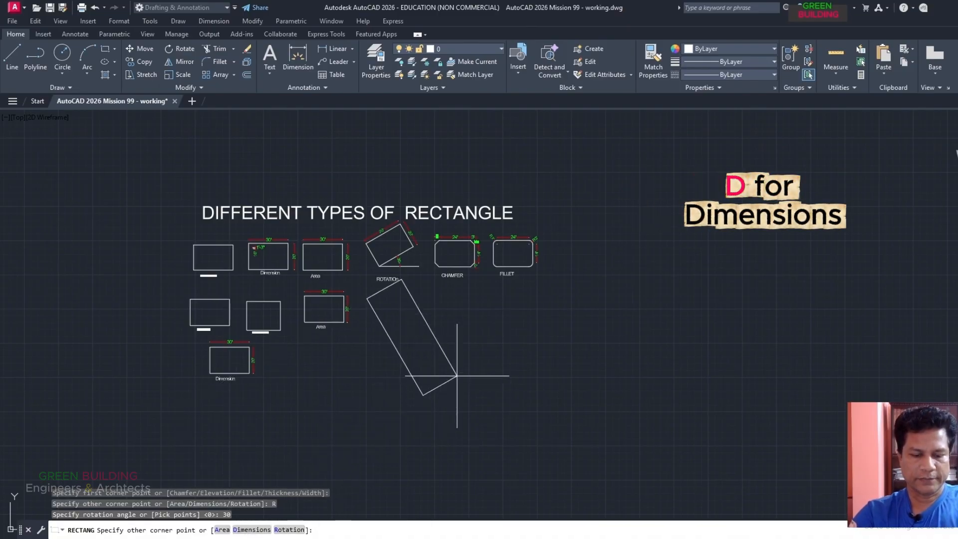
- Finish the rotated rectangle using the Dimensions option with length 30' and width 20', placing it below the ROTATIOn label
{"action": "type", "text": "D"}
{"action": "key", "text": "Return"}
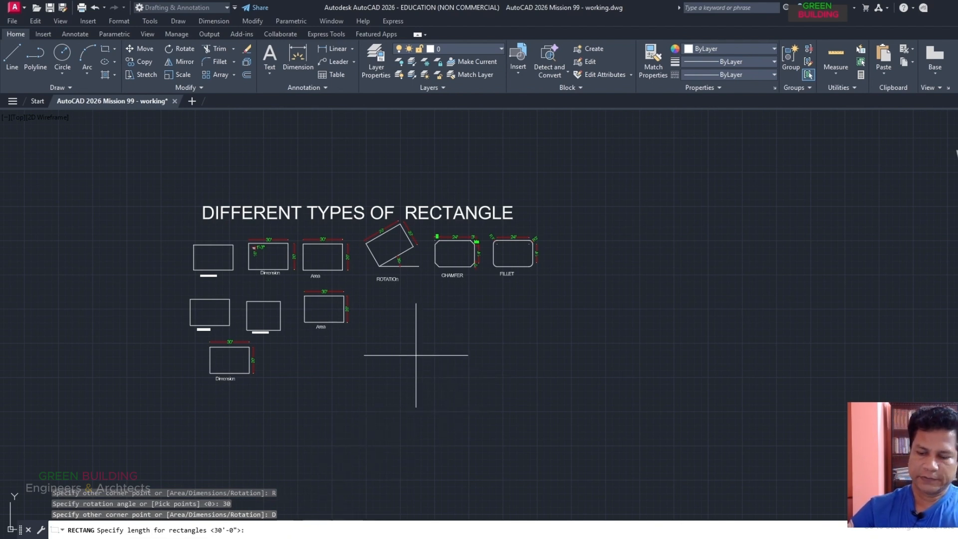
{"action": "key", "text": "Return"}
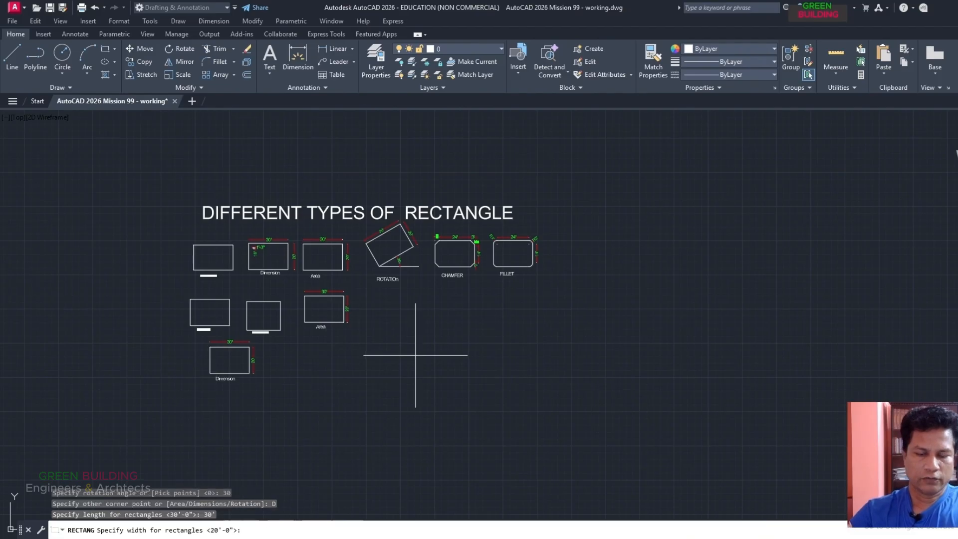
{"action": "key", "text": "Return"}
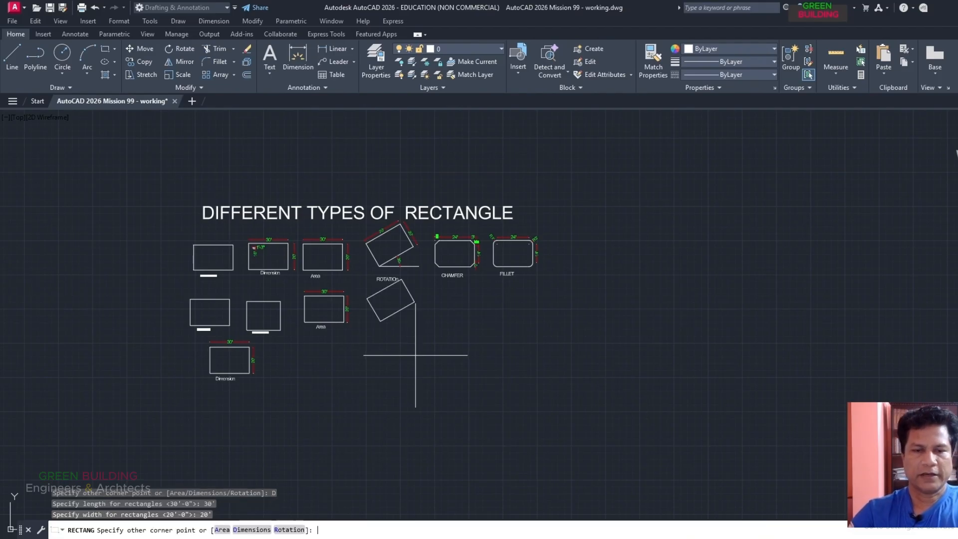
{"action": "left_click", "coordinate": [415, 355]}
- Draw a horizontal line from the new rotated rectangle's lowest corner towards the right, ending beneath its right corner
{"action": "scroll", "coordinate": [398, 330], "scroll_direction": "up", "scroll_amount": 6}
{"action": "key", "text": "Return"}
{"action": "left_click", "coordinate": [358, 439]}
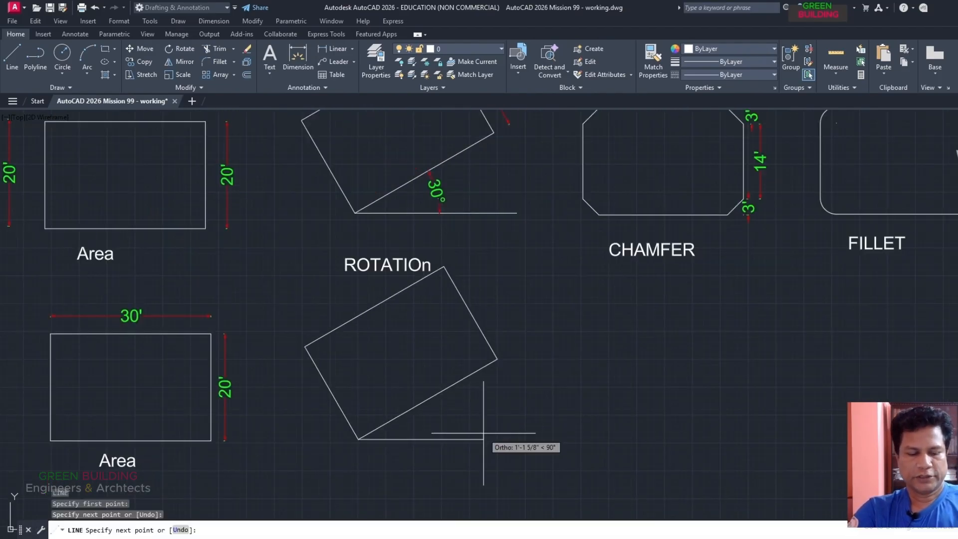
{"action": "left_click", "coordinate": [483, 439]}
{"action": "key", "text": "Escape"}
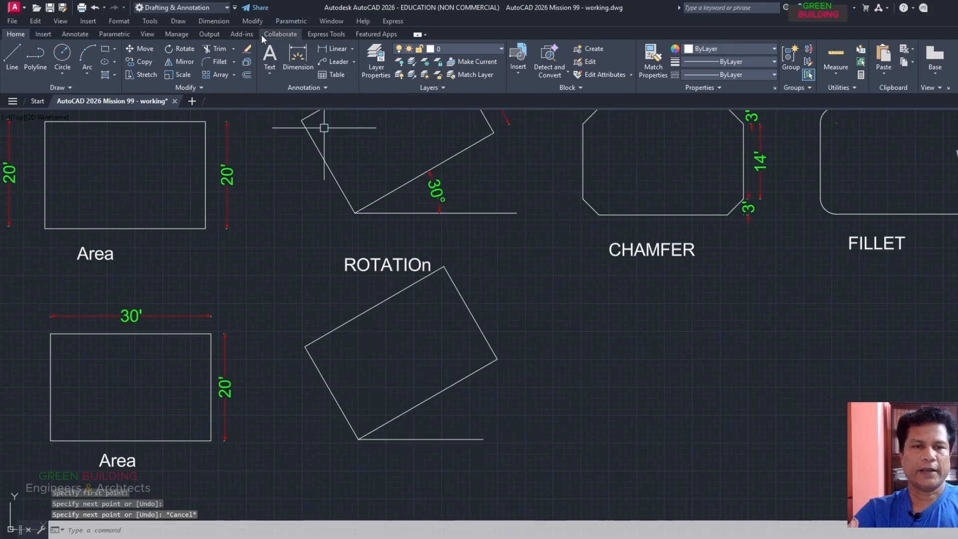
- Add an aligned dimension along the upper-left long edge of the new rotated rectangle
{"action": "left_click", "coordinate": [222, 22]}
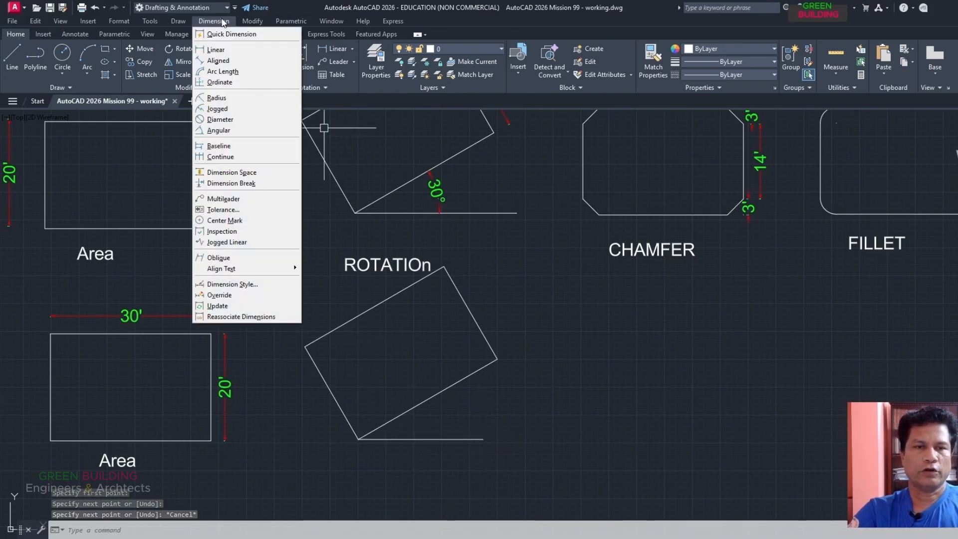
{"action": "left_click", "coordinate": [218, 61]}
{"action": "left_click", "coordinate": [305, 346]}
{"action": "left_click", "coordinate": [444, 267]}
{"action": "left_click", "coordinate": [435, 258]}
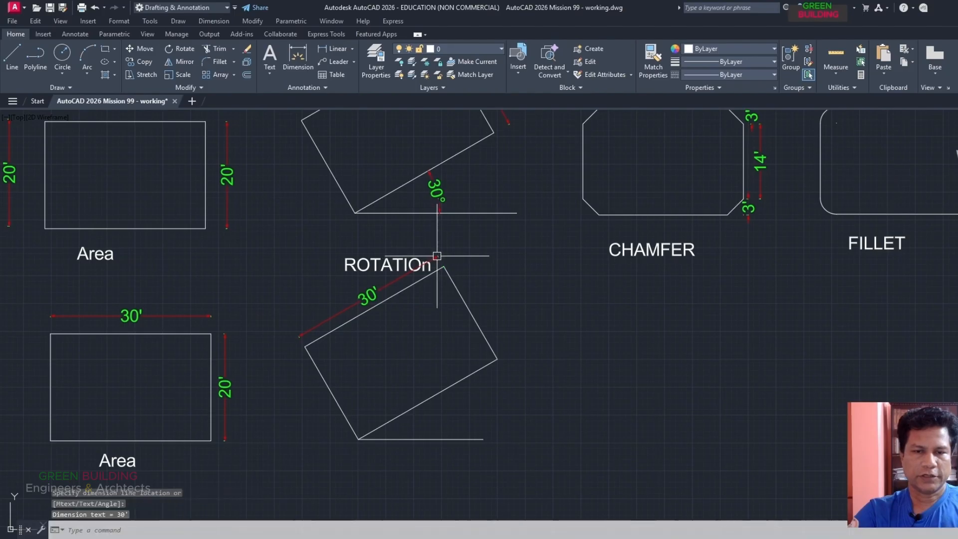
- Add an aligned dimension along the upper-right short edge of the new rotated rectangle
{"action": "key", "text": "Return"}
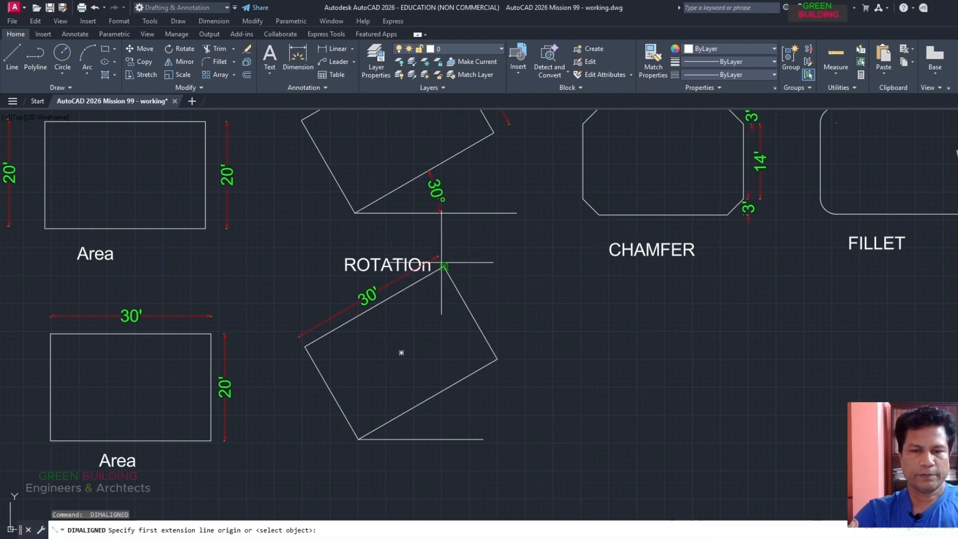
{"action": "left_click", "coordinate": [444, 267]}
{"action": "left_click", "coordinate": [497, 358]}
{"action": "left_click", "coordinate": [519, 345]}
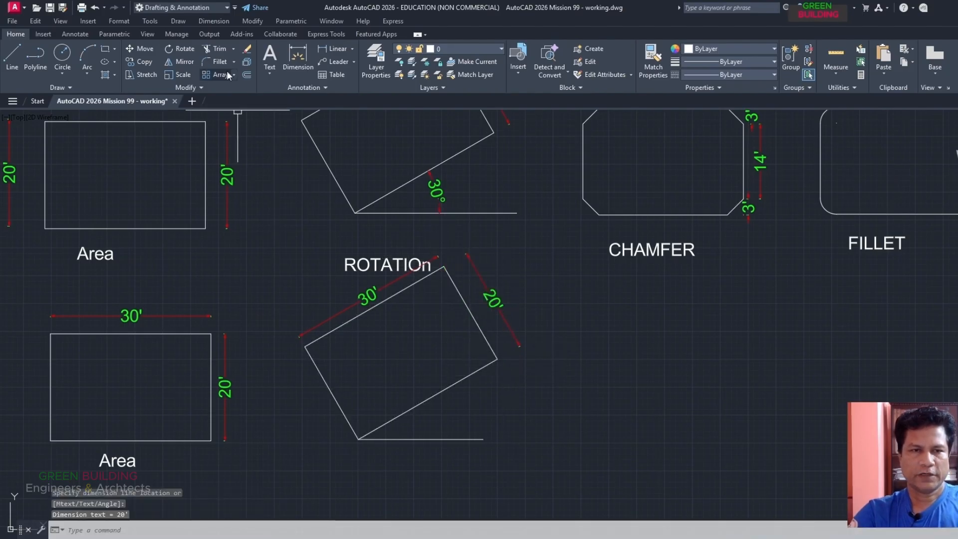
- Add an angular dimension between the new rotated rectangle's lower long edge and the horizontal reference line
{"action": "left_click", "coordinate": [220, 21]}
{"action": "left_click", "coordinate": [224, 130]}
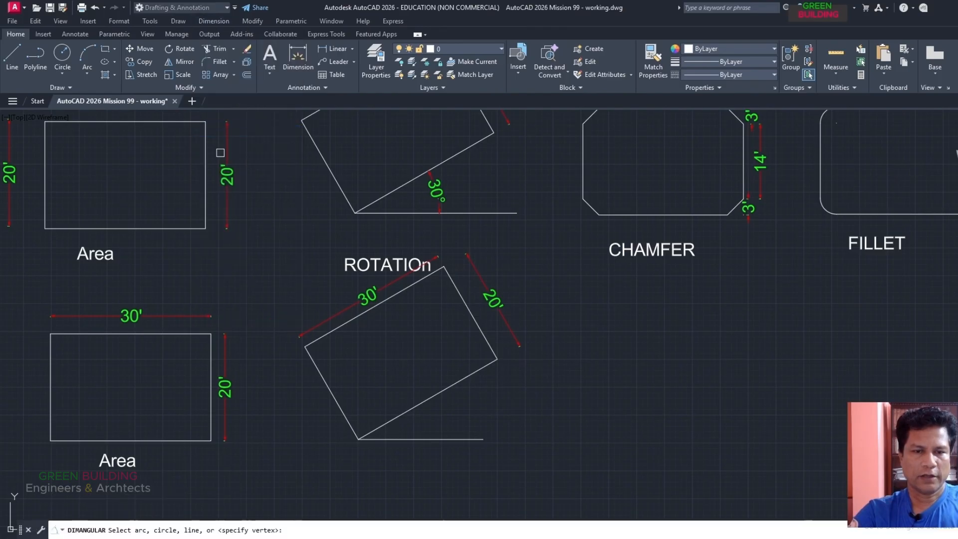
{"action": "left_click", "coordinate": [401, 414]}
{"action": "left_click", "coordinate": [407, 439]}
{"action": "left_click", "coordinate": [438, 431]}
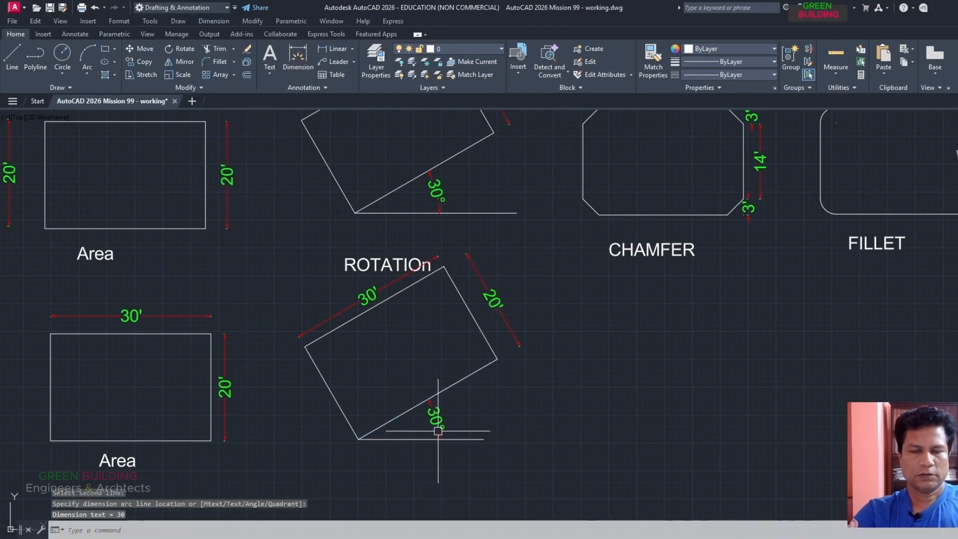
- Paste a copy of the ROTATIOn label below the new rotated rectangle
{"action": "key", "text": "ctrl+v"}
{"action": "scroll", "coordinate": [238, 345], "scroll_direction": "down", "scroll_amount": 3}
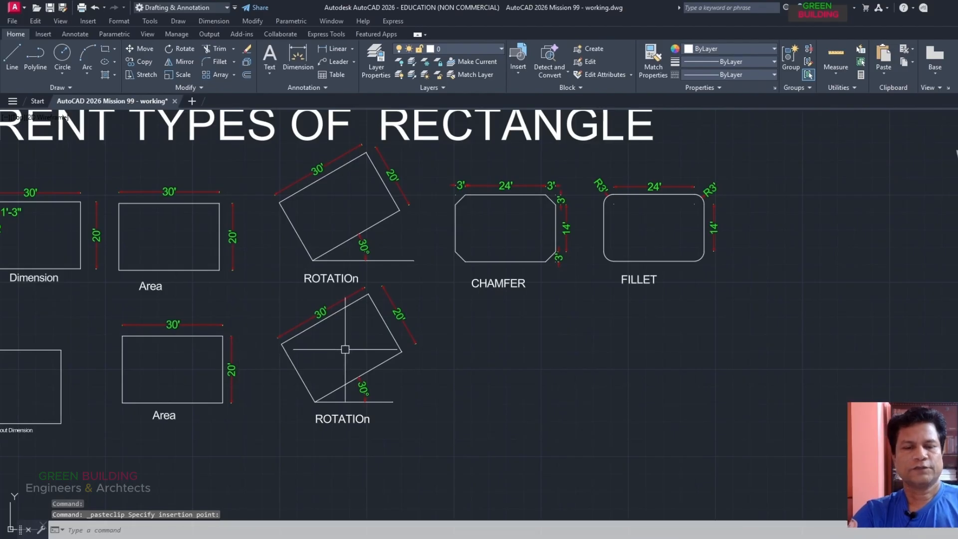
{"action": "scroll", "coordinate": [342, 347], "scroll_direction": "up", "scroll_amount": 2}
{"action": "scroll", "coordinate": [199, 375], "scroll_direction": "down", "scroll_amount": 2}
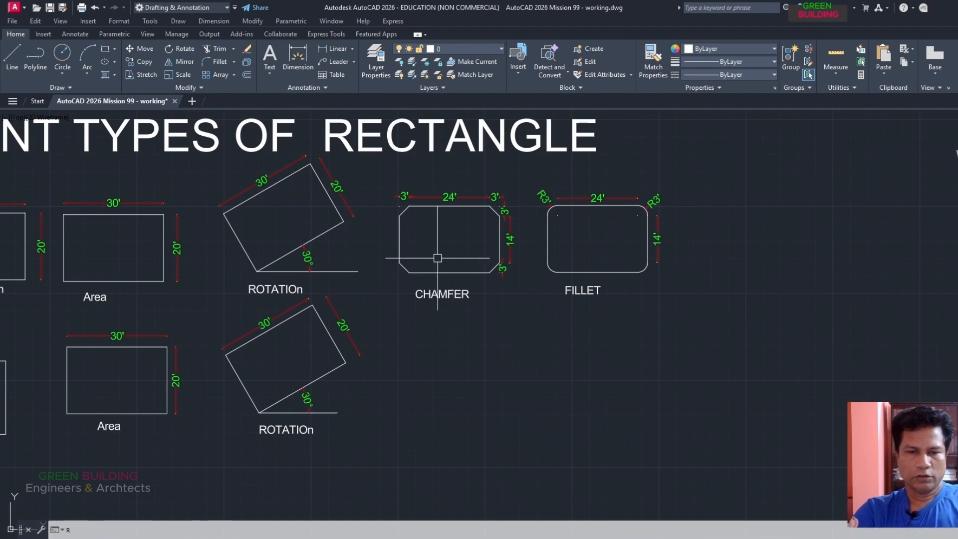
- Start a rectangle with the Chamfer option and set both chamfer distances to 3'
{"action": "scroll", "coordinate": [439, 246], "scroll_direction": "up", "scroll_amount": 2}
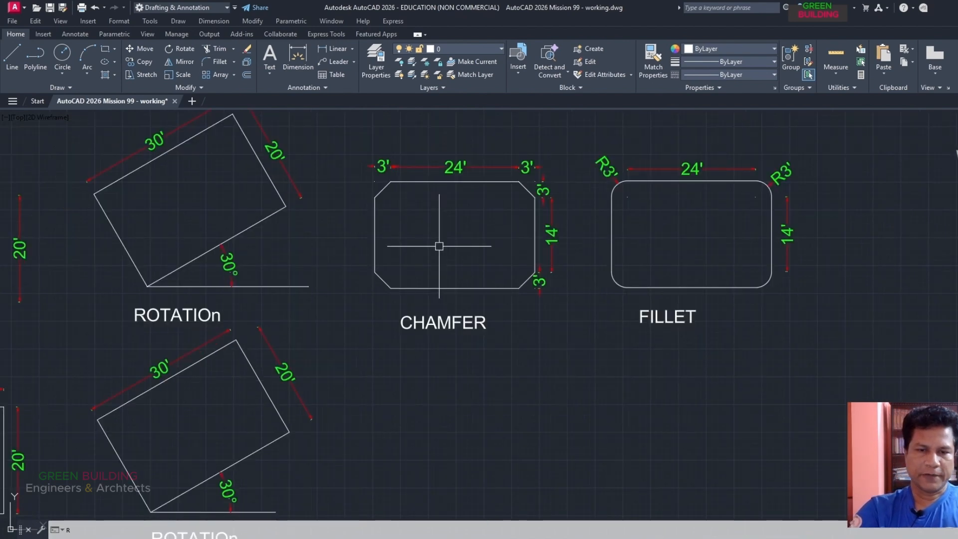
{"action": "scroll", "coordinate": [368, 147], "scroll_direction": "up", "scroll_amount": 6}
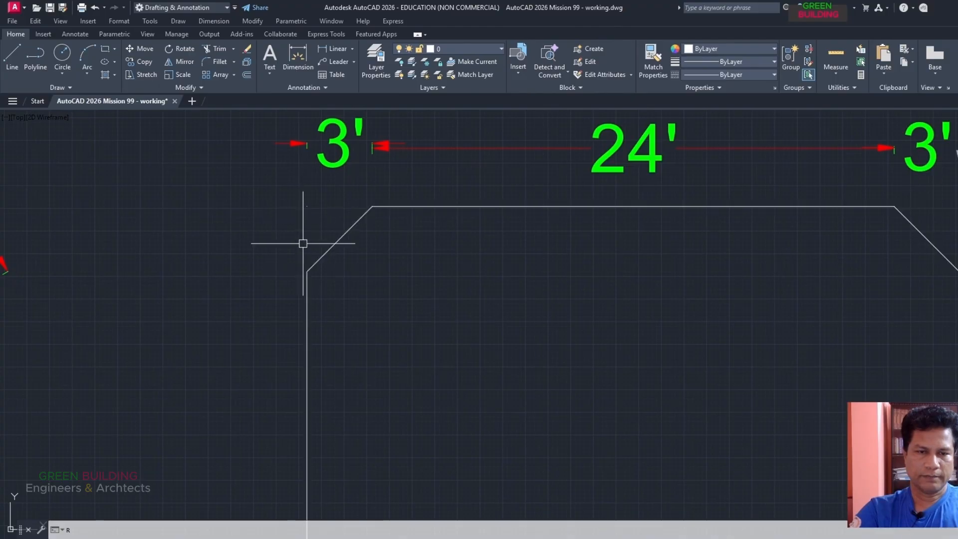
{"action": "scroll", "coordinate": [307, 205], "scroll_direction": "down", "scroll_amount": 6}
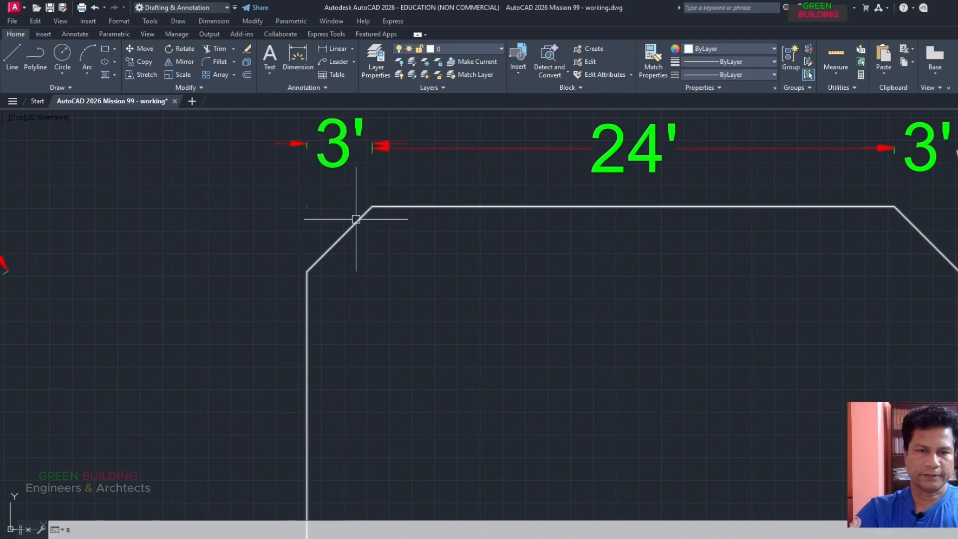
{"action": "type", "text": "EC"}
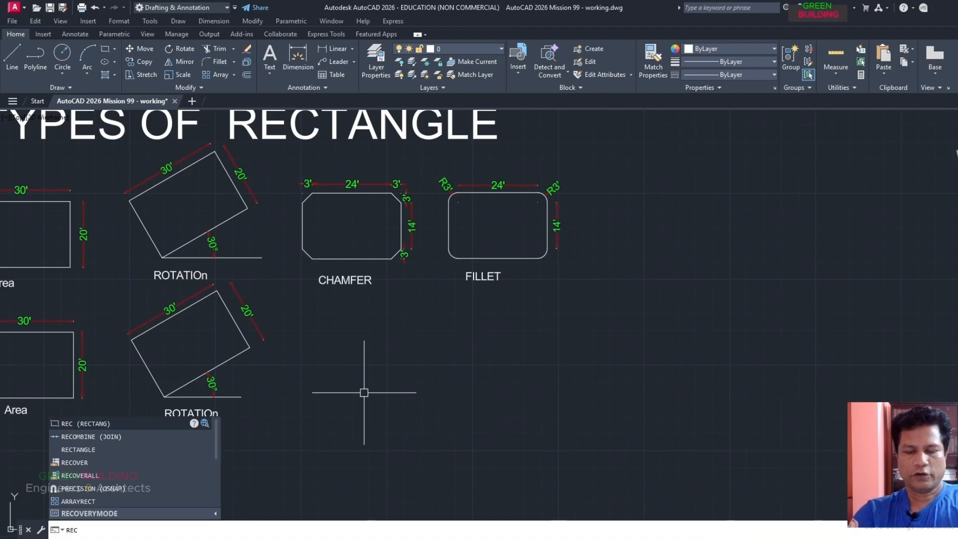
{"action": "key", "text": "Return"}
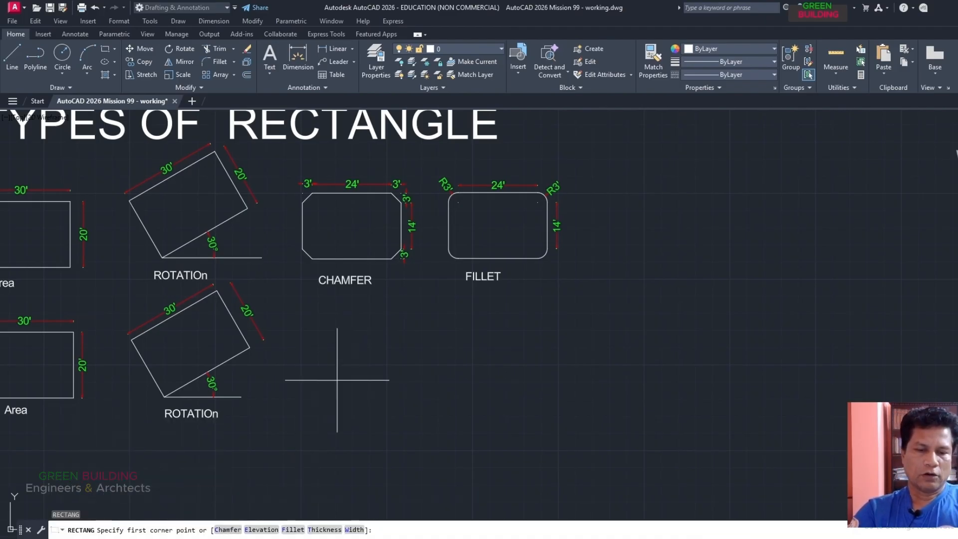
{"action": "type", "text": "C"}
{"action": "key", "text": "Return"}
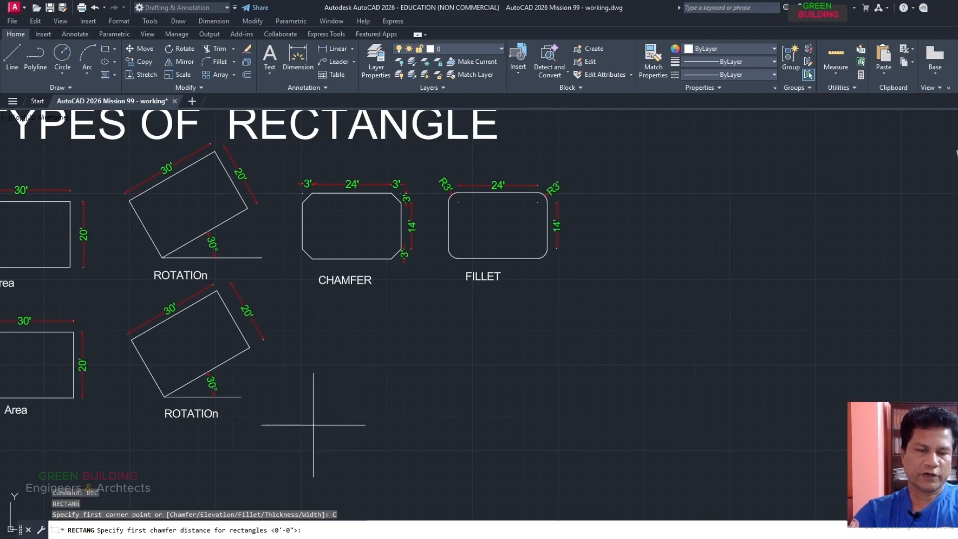
{"action": "scroll", "coordinate": [299, 185], "scroll_direction": "up", "scroll_amount": 3}
{"action": "scroll", "coordinate": [314, 187], "scroll_direction": "up", "scroll_amount": 2}
{"action": "scroll", "coordinate": [383, 202], "scroll_direction": "down", "scroll_amount": 3}
{"action": "scroll", "coordinate": [520, 197], "scroll_direction": "up", "scroll_amount": 3}
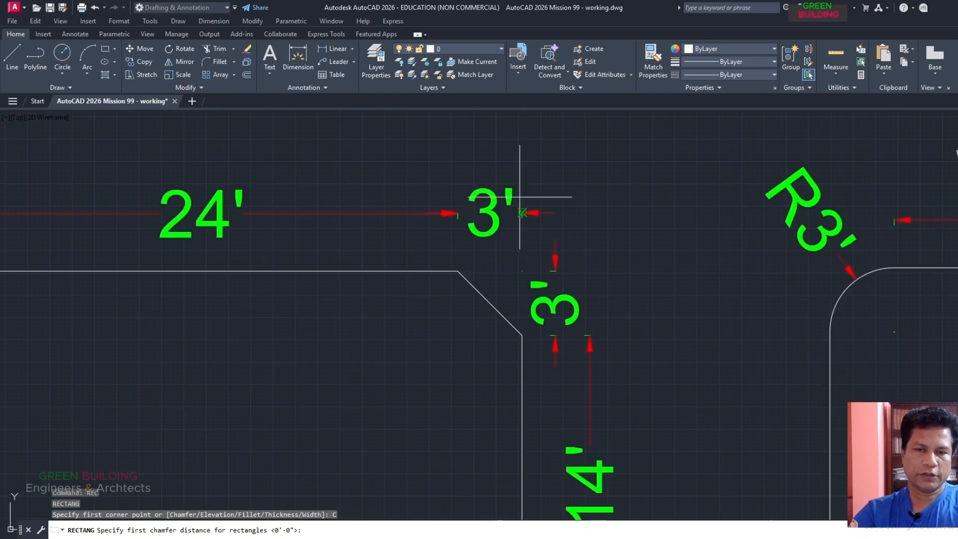
{"action": "scroll", "coordinate": [417, 216], "scroll_direction": "down", "scroll_amount": 3}
{"action": "scroll", "coordinate": [419, 215], "scroll_direction": "down", "scroll_amount": 2}
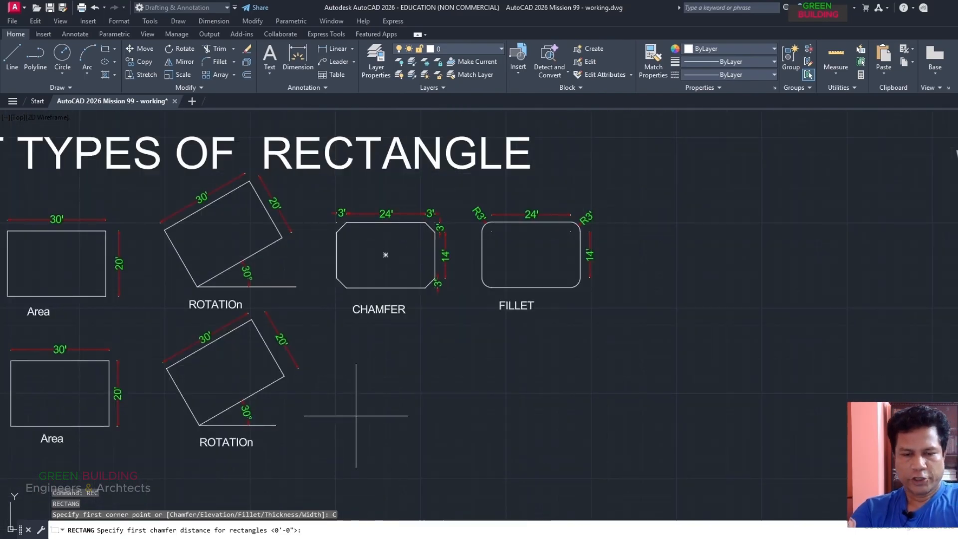
{"action": "key", "text": "Return"}
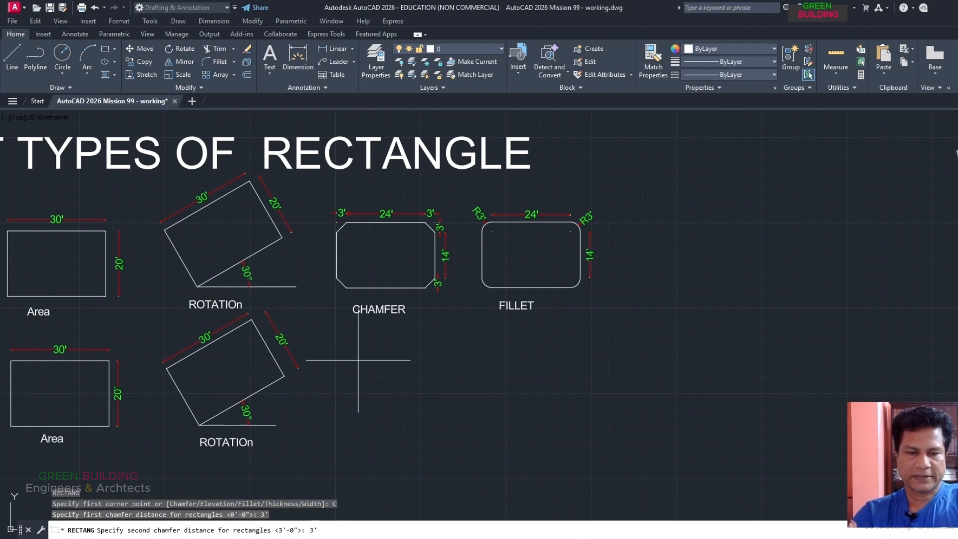
{"action": "key", "text": "Return"}
- Place the chamfered rectangle below the CHAMFER sample using the Dimensions option with length 30' and width 20'
{"action": "left_click", "coordinate": [349, 356]}
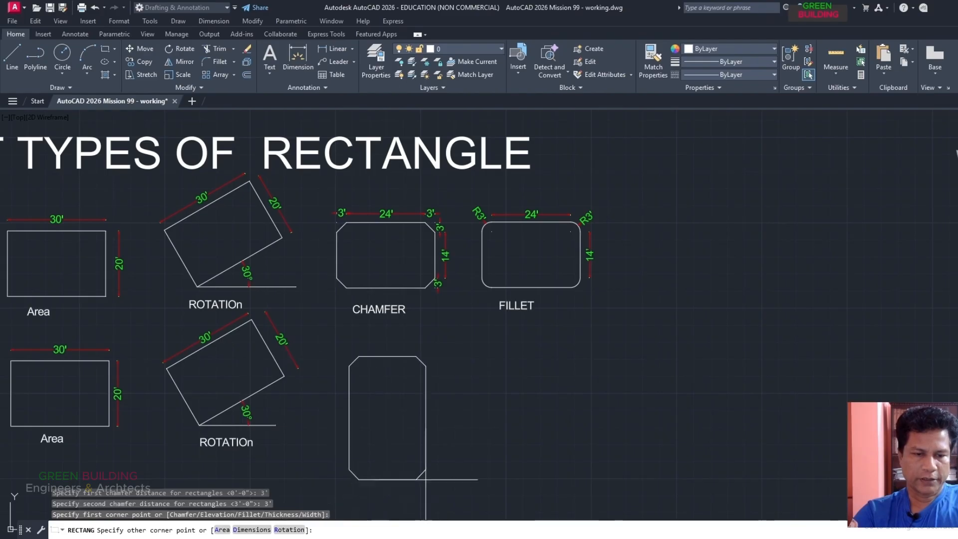
{"action": "type", "text": "D"}
{"action": "key", "text": "Return"}
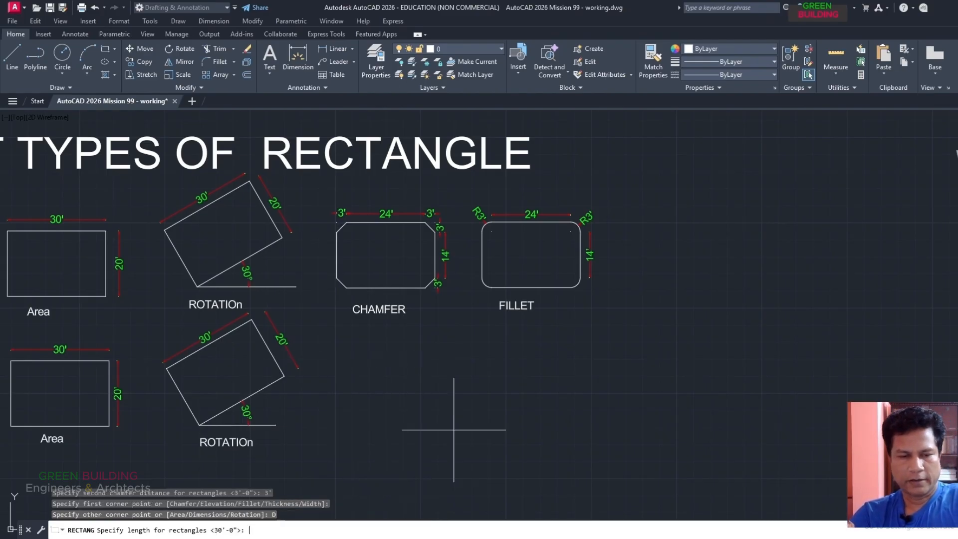
{"action": "type", "text": "30'"}
{"action": "key", "text": "Return"}
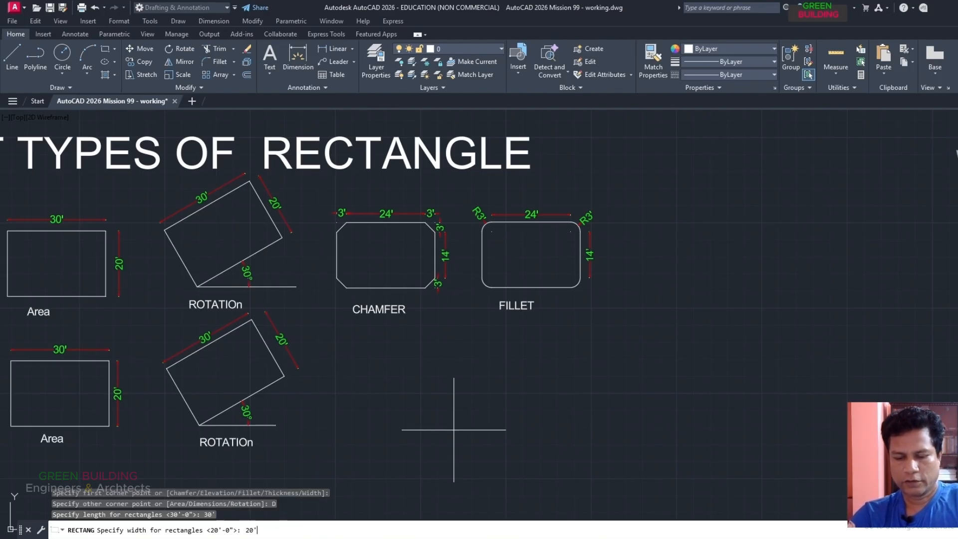
{"action": "type", "text": "20'"}
{"action": "key", "text": "Return"}
{"action": "left_click", "coordinate": [453, 429]}
- Add a linear dimension above the straight top edge of the new chamfered rectangle
{"action": "scroll", "coordinate": [391, 387], "scroll_direction": "up", "scroll_amount": 2}
{"action": "left_click", "coordinate": [213, 21]}
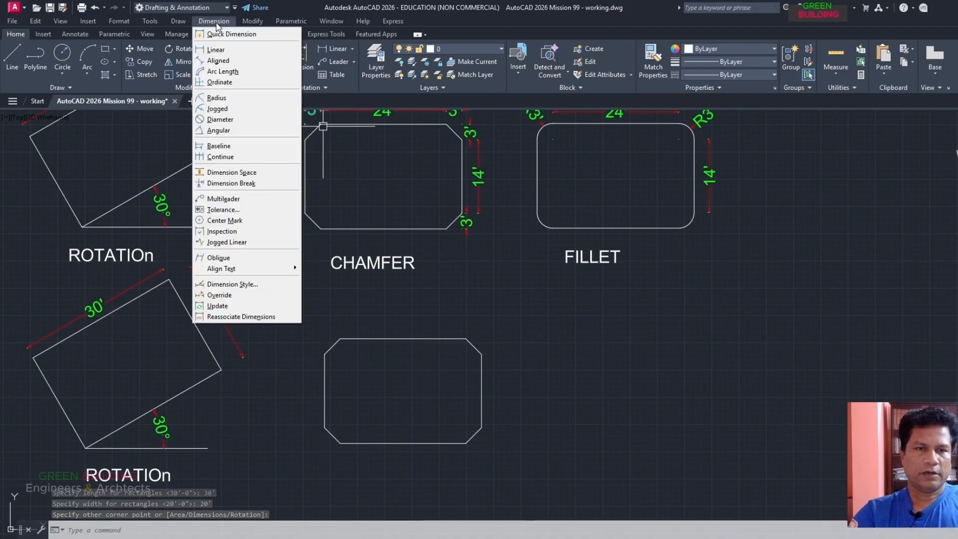
{"action": "left_click", "coordinate": [214, 50]}
{"action": "left_click", "coordinate": [340, 339]}
{"action": "left_click", "coordinate": [466, 339]}
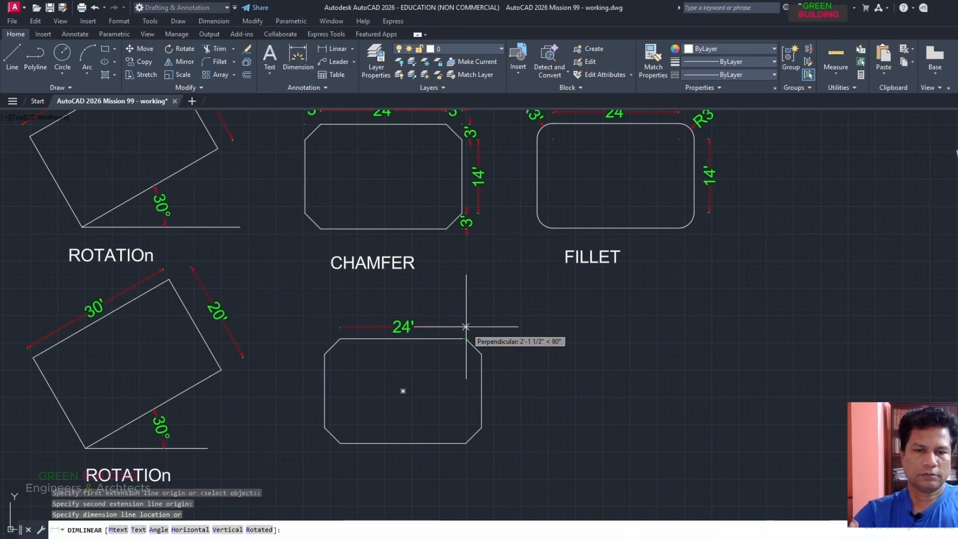
{"action": "left_click", "coordinate": [466, 326]}
- Add horizontal linear dimensions above the upper-right and upper-left chamfers of the new rectangle
{"action": "key", "text": "Return"}
{"action": "left_click", "coordinate": [466, 339]}
{"action": "left_click", "coordinate": [482, 354]}
{"action": "left_click", "coordinate": [486, 327]}
{"action": "key", "text": "Return"}
{"action": "scroll", "coordinate": [438, 347], "scroll_direction": "up", "scroll_amount": 4}
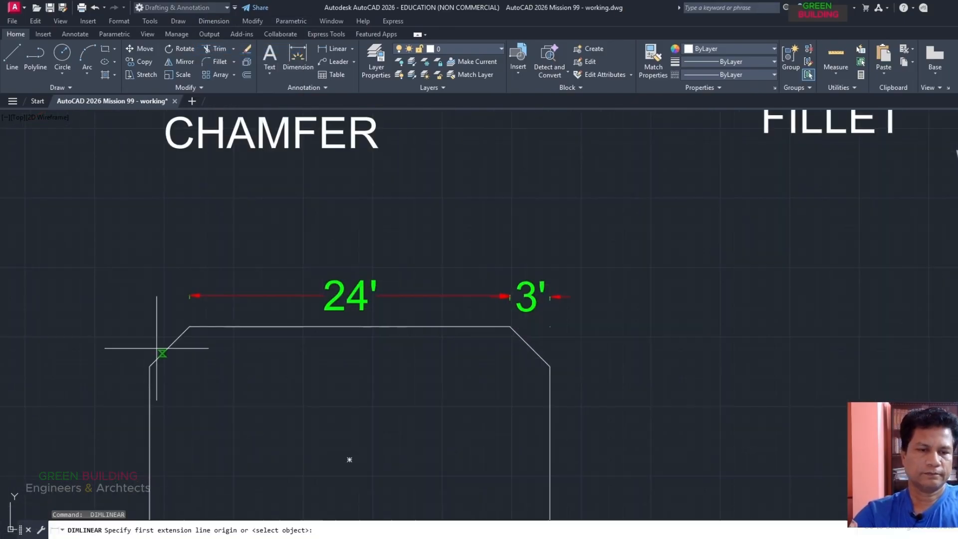
{"action": "left_click", "coordinate": [340, 339]}
{"action": "left_click", "coordinate": [324, 355]}
{"action": "left_click", "coordinate": [156, 294]}
- Add a vertical linear dimension beside the straight right edge of the new chamfered rectangle
{"action": "key", "text": "Return"}
{"action": "scroll", "coordinate": [141, 271], "scroll_direction": "down", "scroll_amount": 4}
{"action": "left_click", "coordinate": [302, 307]}
{"action": "left_click", "coordinate": [302, 381]}
{"action": "left_click", "coordinate": [316, 349]}
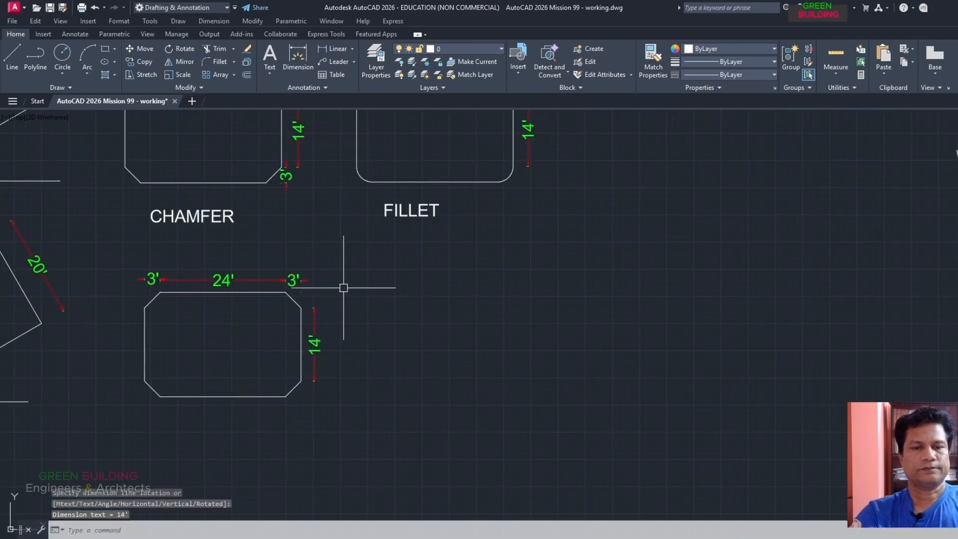
- Copy the CHAMFER label and paste it below the new chamfered rectangle
{"action": "scroll", "coordinate": [417, 272], "scroll_direction": "down", "scroll_amount": 2}
{"action": "left_click", "coordinate": [290, 238]}
{"action": "key", "text": "ctrl+c"}
{"action": "key", "text": "ctrl+v"}
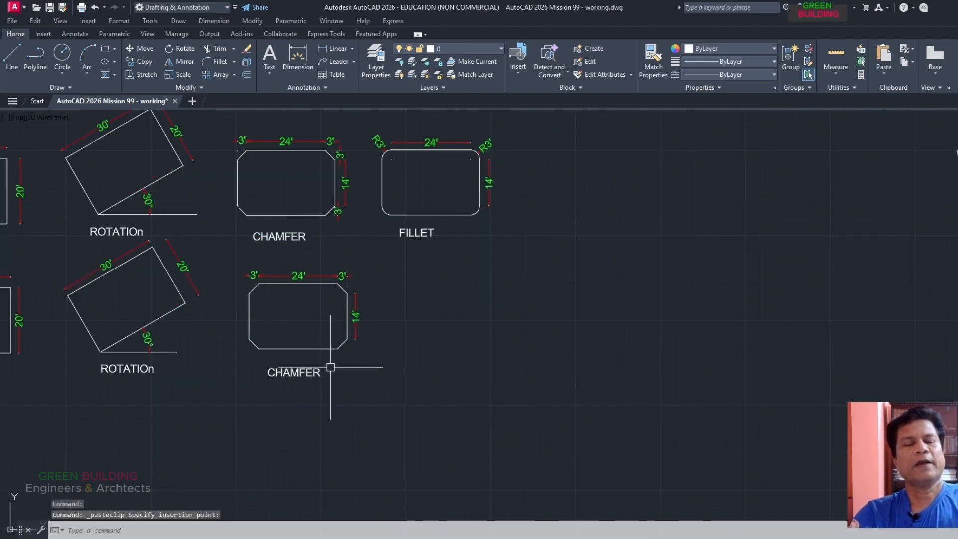
- Start a rectangle with the Fillet option and set the fillet radius to 3'
{"action": "scroll", "coordinate": [225, 317], "scroll_direction": "down", "scroll_amount": 2}
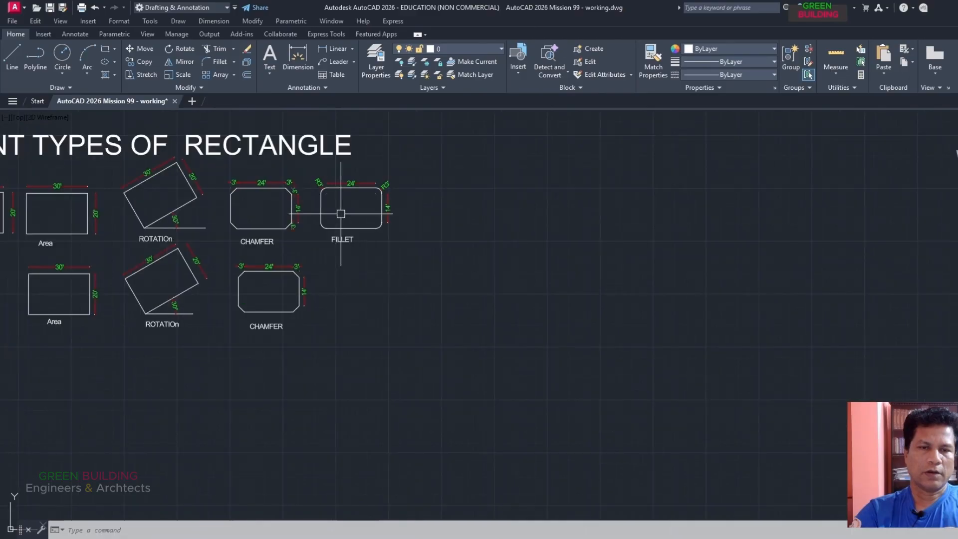
{"action": "scroll", "coordinate": [337, 175], "scroll_direction": "up", "scroll_amount": 2}
{"action": "scroll", "coordinate": [309, 178], "scroll_direction": "up", "scroll_amount": 5}
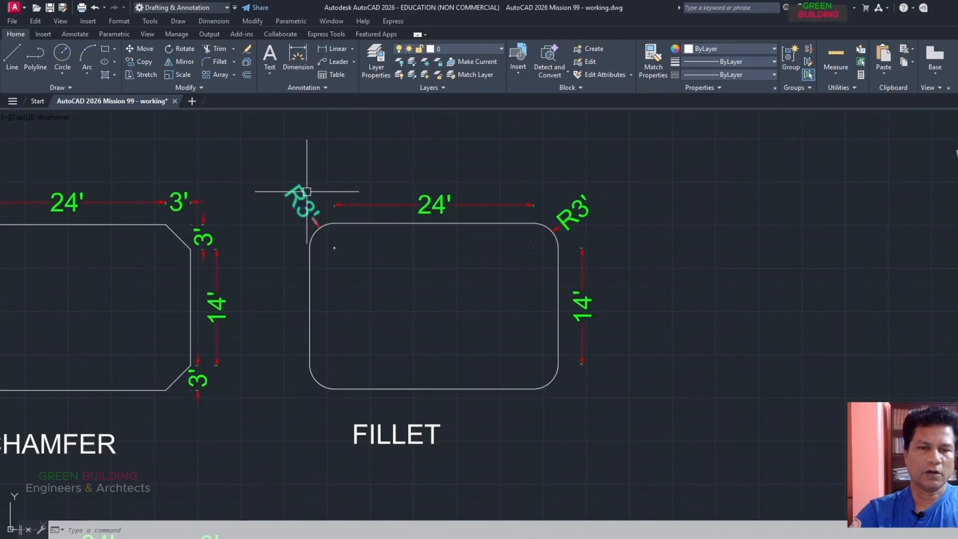
{"action": "scroll", "coordinate": [315, 249], "scroll_direction": "down", "scroll_amount": 3}
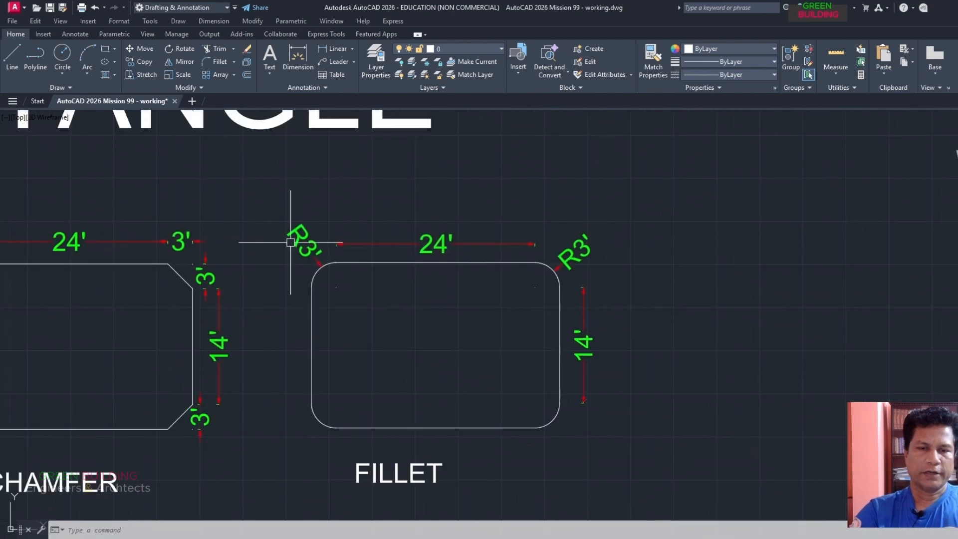
{"action": "scroll", "coordinate": [439, 242], "scroll_direction": "down", "scroll_amount": 2}
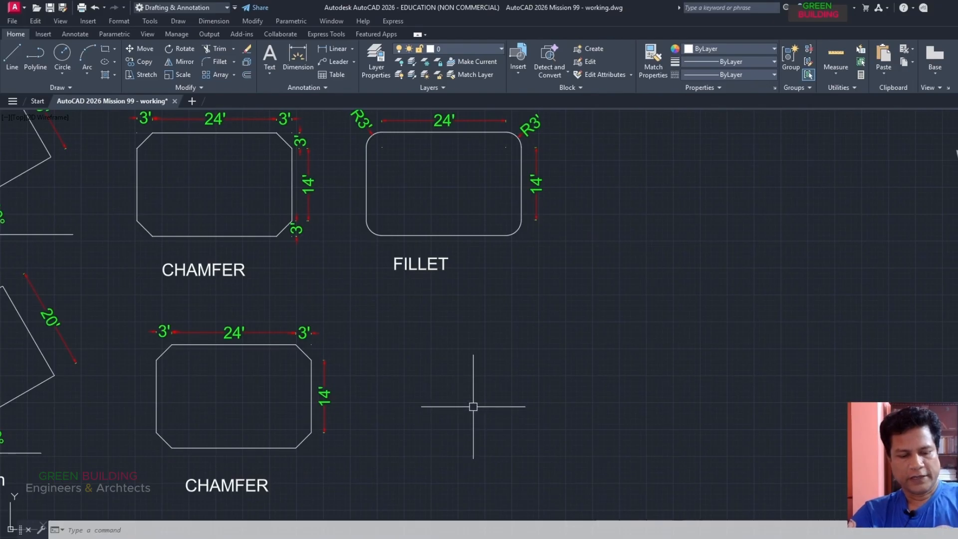
{"action": "type", "text": "EC"}
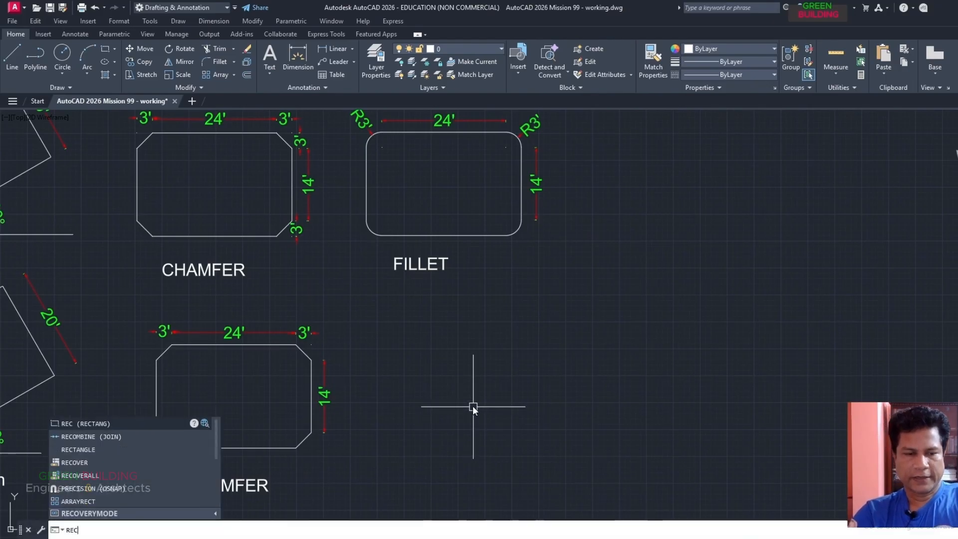
{"action": "key", "text": "Return"}
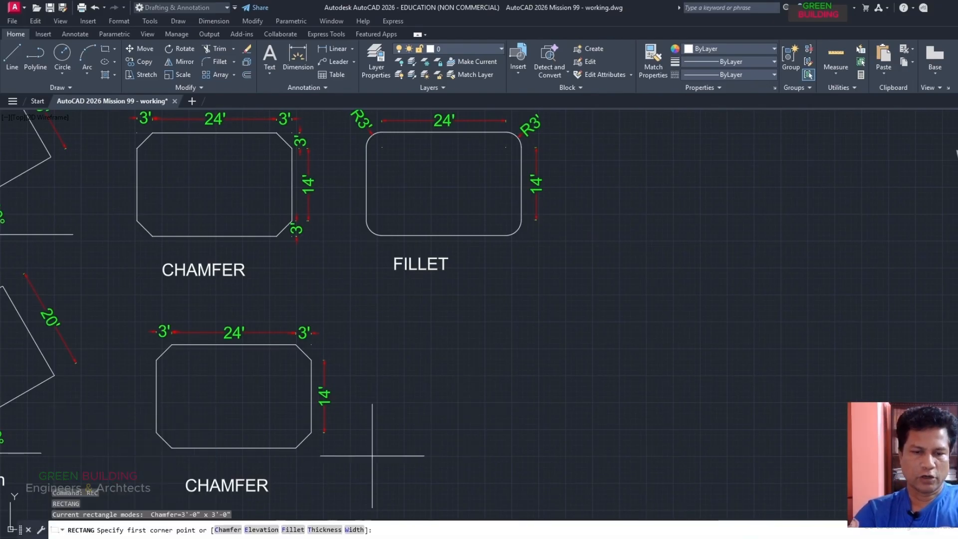
{"action": "key", "text": "Return"}
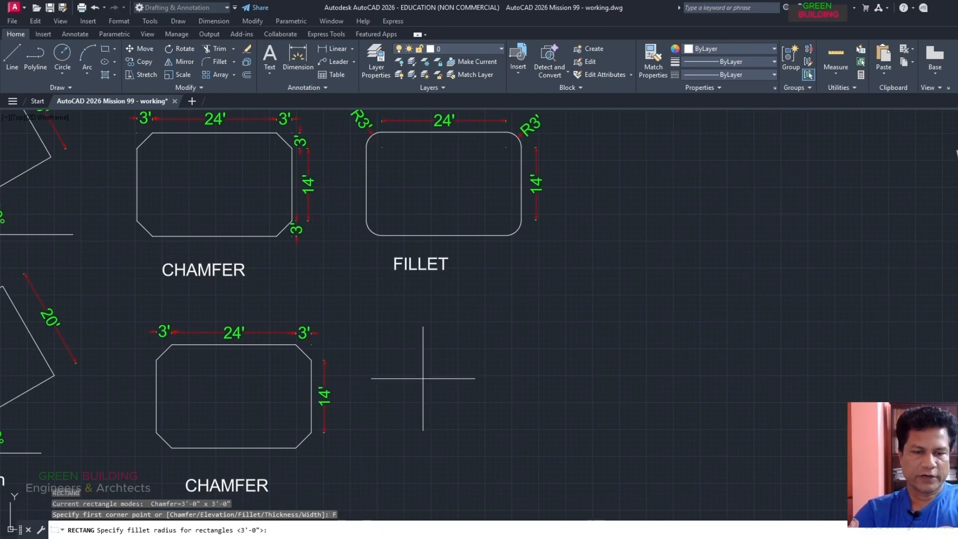
{"action": "scroll", "coordinate": [374, 142], "scroll_direction": "up", "scroll_amount": 3}
{"action": "scroll", "coordinate": [405, 217], "scroll_direction": "down", "scroll_amount": 3}
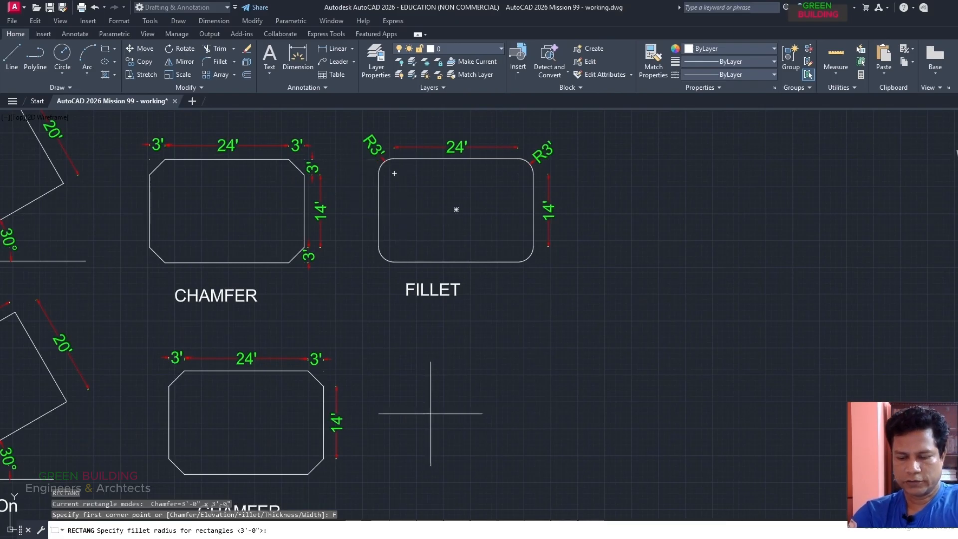
{"action": "type", "text": "3'"}
{"action": "key", "text": "Return"}
- Place the filleted rectangle below the FILLET sample using the Dimensions option with length 30' and width 20'
{"action": "left_click", "coordinate": [412, 349]}
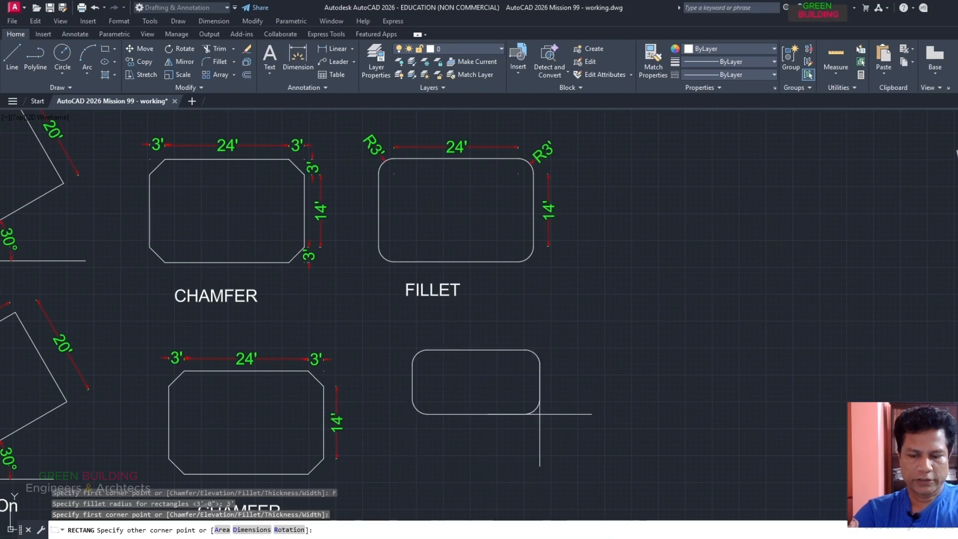
{"action": "type", "text": "D"}
{"action": "key", "text": "Return"}
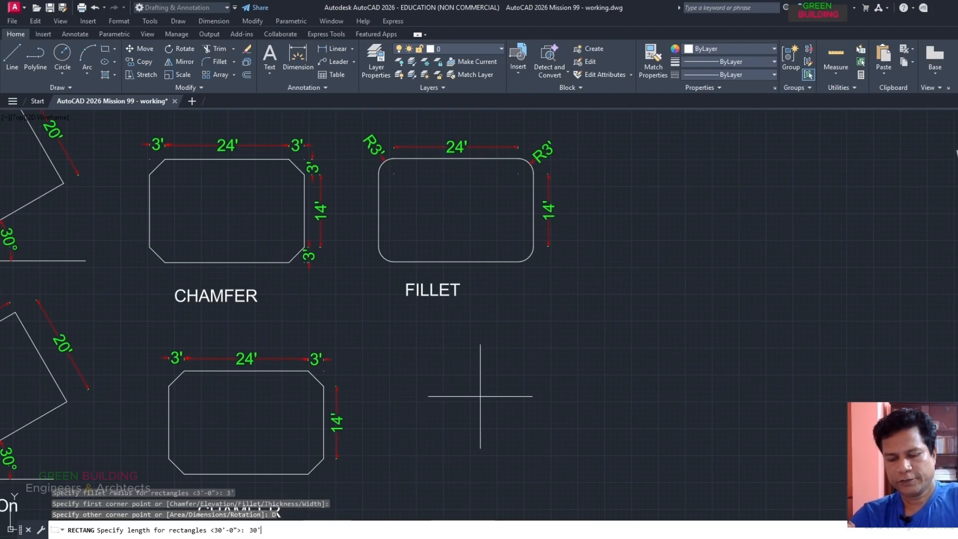
{"action": "type", "text": "30'"}
{"action": "key", "text": "Return"}
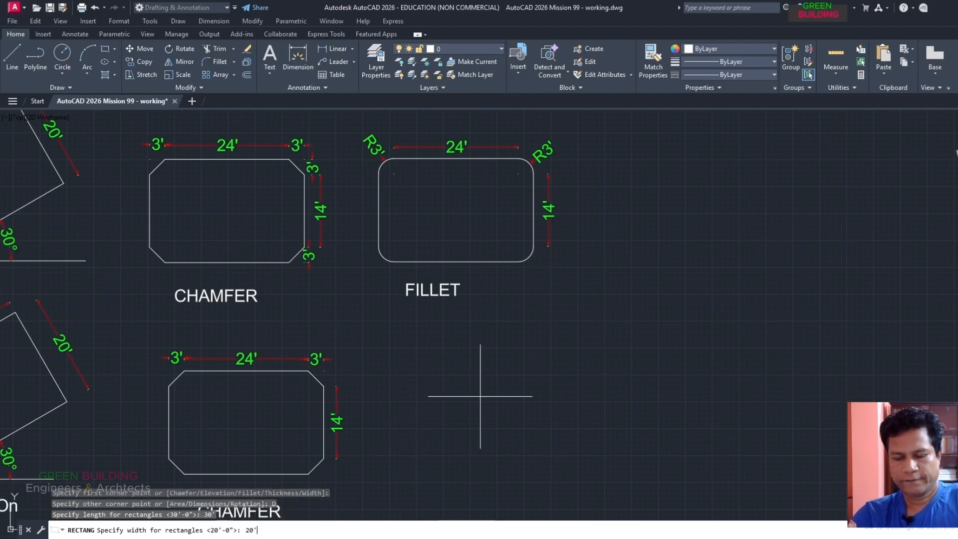
{"action": "key", "text": "Return"}
{"action": "left_click", "coordinate": [497, 329]}
{"action": "middle_click_drag", "start_coordinate": [497, 328], "coordinate": [448, 310]}
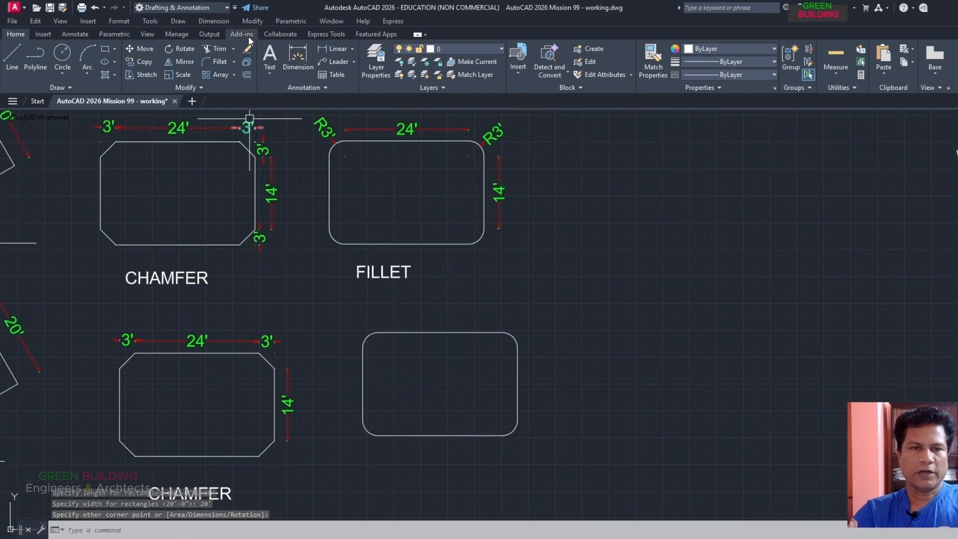
- Add linear dimensions above the straight top edge and beside the straight right edge of the new filleted rectangle
{"action": "left_click", "coordinate": [213, 22]}
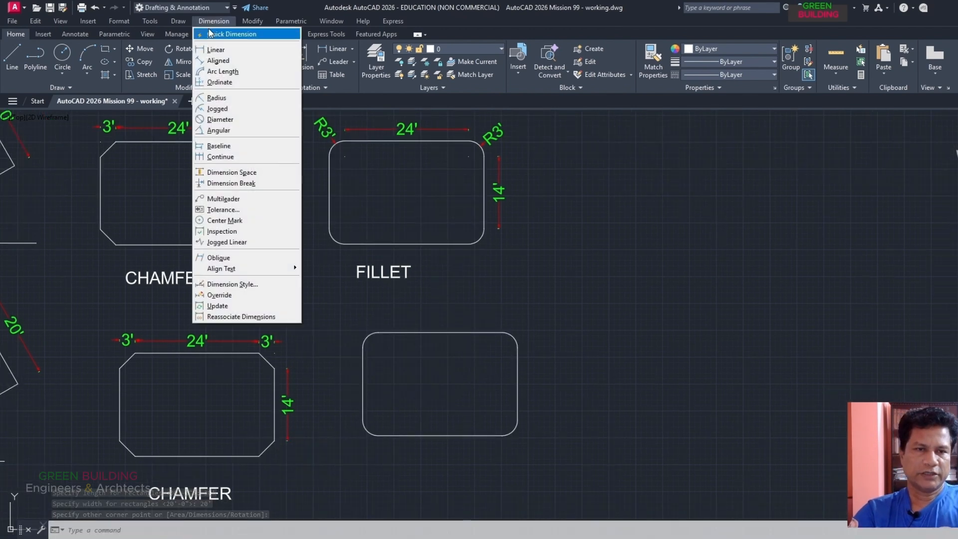
{"action": "left_click", "coordinate": [216, 49]}
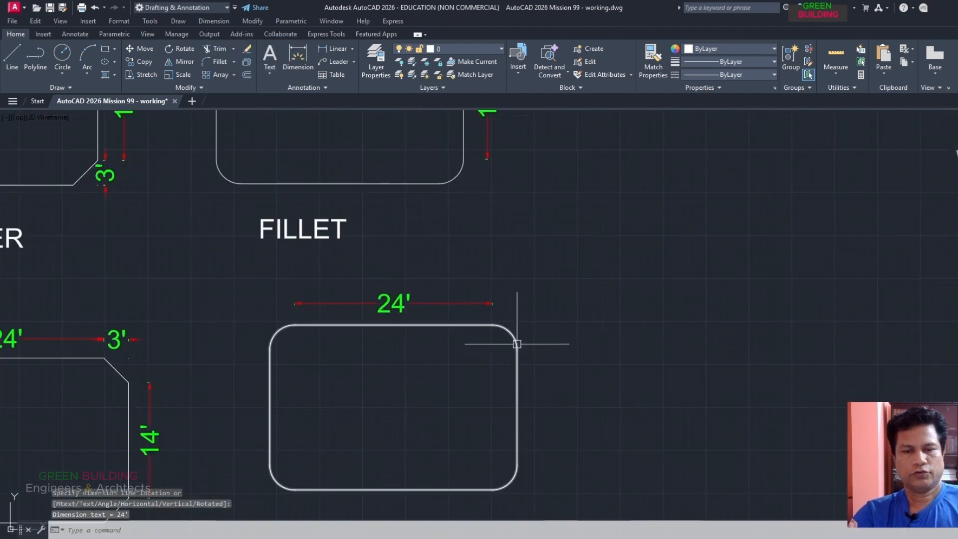
{"action": "key", "text": "Return"}
{"action": "left_click", "coordinate": [517, 350]}
{"action": "left_click", "coordinate": [517, 465]}
{"action": "left_click", "coordinate": [534, 450]}
- Add radius dimensions to the two upper rounded corners of the new filleted rectangle
{"action": "left_click", "coordinate": [214, 21]}
{"action": "left_click", "coordinate": [217, 97]}
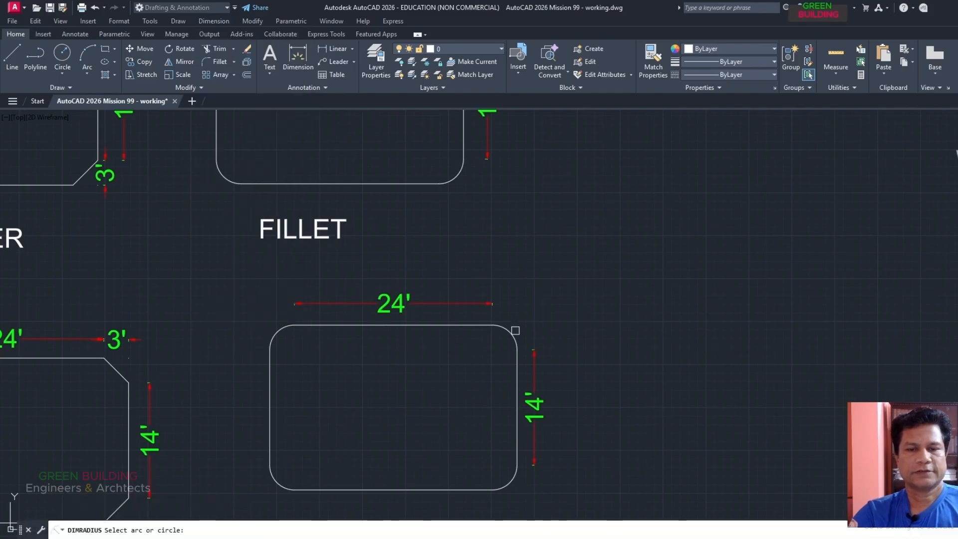
{"action": "left_click", "coordinate": [516, 330]}
{"action": "left_click", "coordinate": [538, 320]}
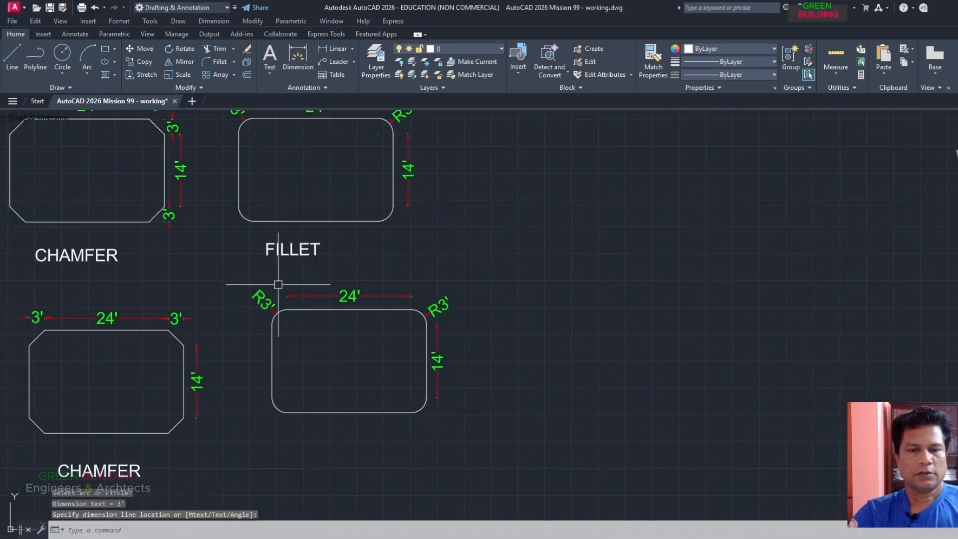
- Copy the FILLET label and paste it below the new filleted rectangle
{"action": "left_click", "coordinate": [293, 248]}
{"action": "key", "text": "ctrl+c"}
{"action": "key", "text": "ctrl+v"}
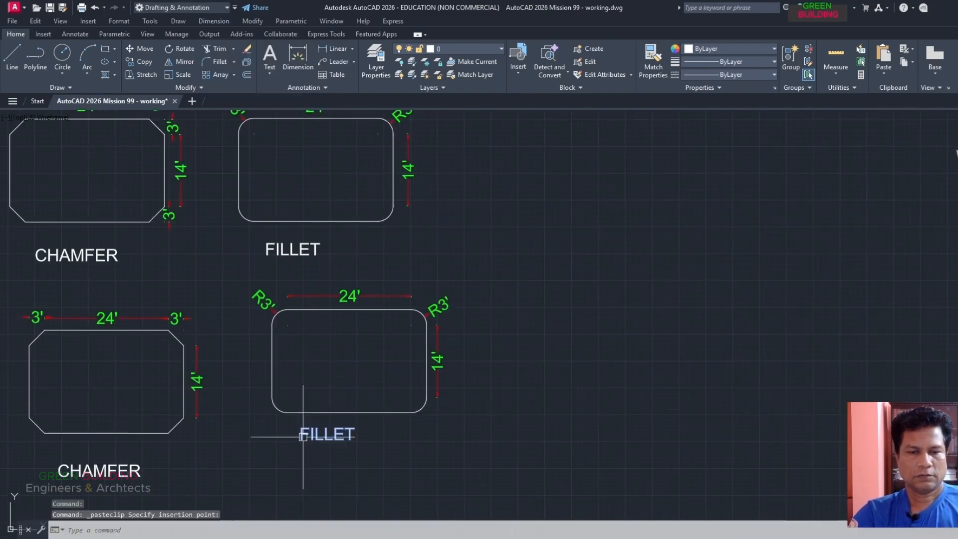
{"action": "left_click", "coordinate": [303, 436]}
- Review the drawn rectangle samples, from Line Command and Without Dimension through Dimension, Area, Rotation, Chamfer and Fillet
{"action": "scroll", "coordinate": [541, 332], "scroll_direction": "down", "scroll_amount": 3}
{"action": "scroll", "coordinate": [496, 336], "scroll_direction": "up", "scroll_amount": 1}
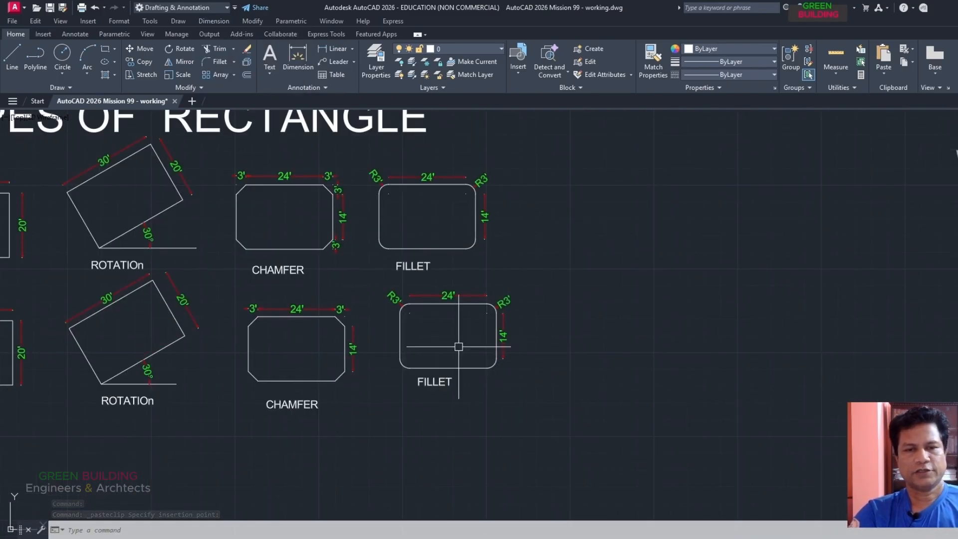
{"action": "scroll", "coordinate": [458, 346], "scroll_direction": "down", "scroll_amount": 3}
{"action": "scroll", "coordinate": [138, 381], "scroll_direction": "up", "scroll_amount": 4}
{"action": "scroll", "coordinate": [189, 365], "scroll_direction": "down", "scroll_amount": 3}
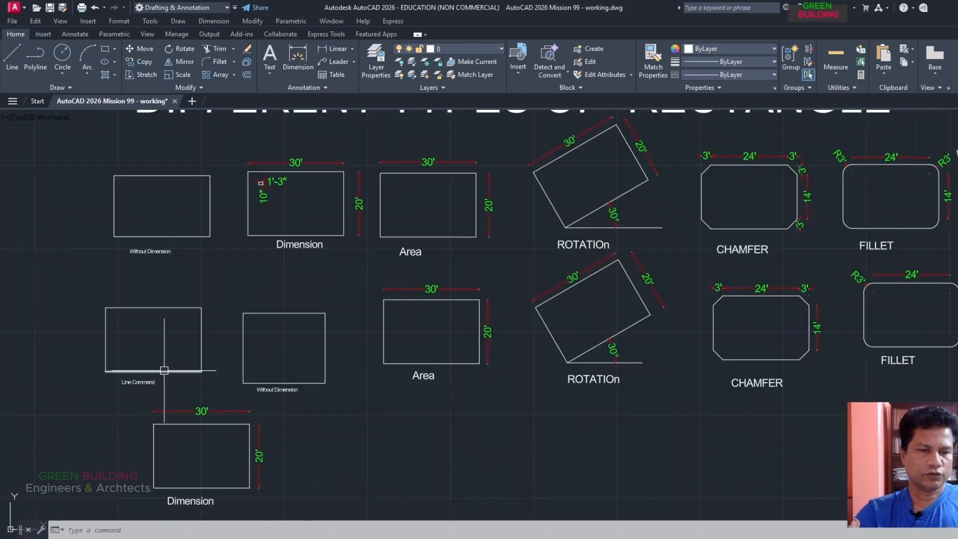
{"action": "scroll", "coordinate": [181, 353], "scroll_direction": "up", "scroll_amount": 3}
{"action": "scroll", "coordinate": [164, 286], "scroll_direction": "down", "scroll_amount": 3}
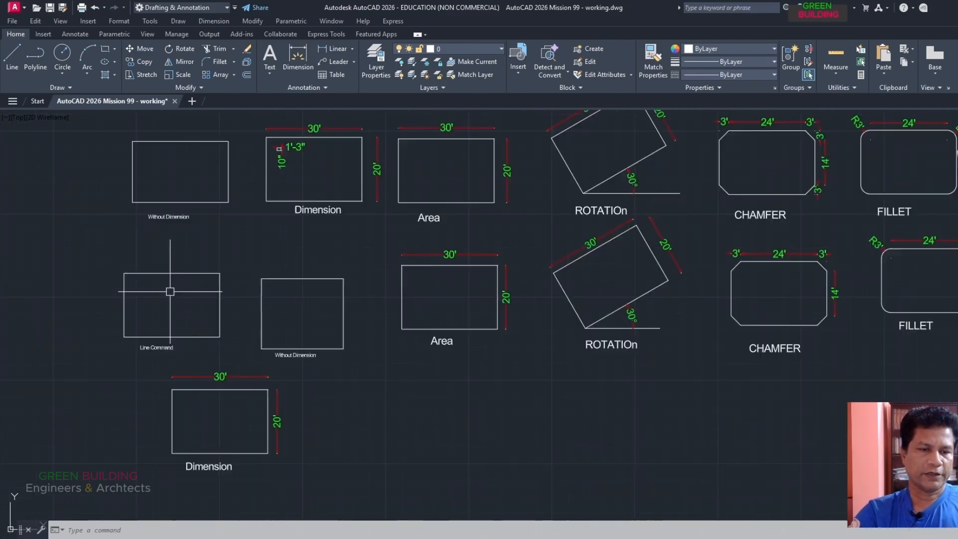
{"action": "scroll", "coordinate": [209, 280], "scroll_direction": "up", "scroll_amount": 3}
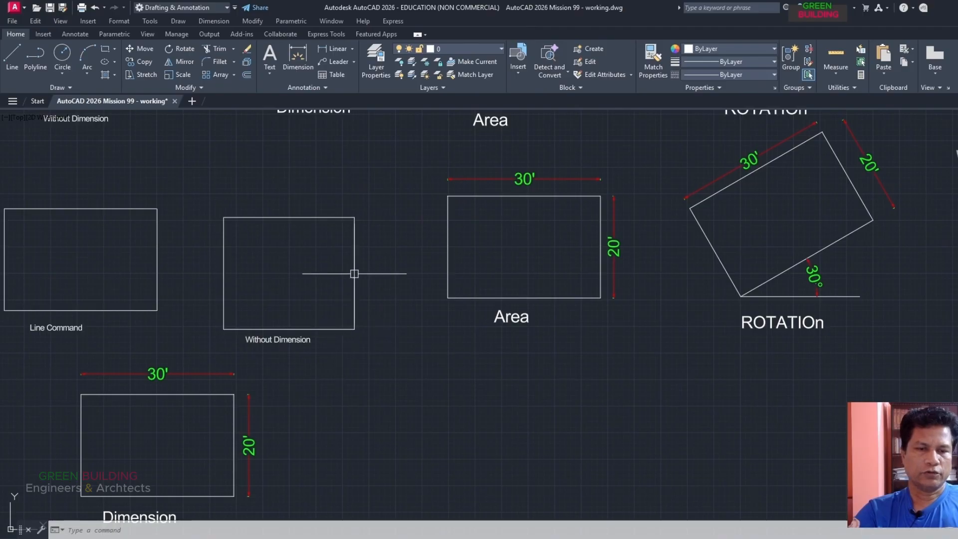
{"action": "scroll", "coordinate": [227, 246], "scroll_direction": "down", "scroll_amount": 2}
{"action": "scroll", "coordinate": [184, 395], "scroll_direction": "up", "scroll_amount": 2}
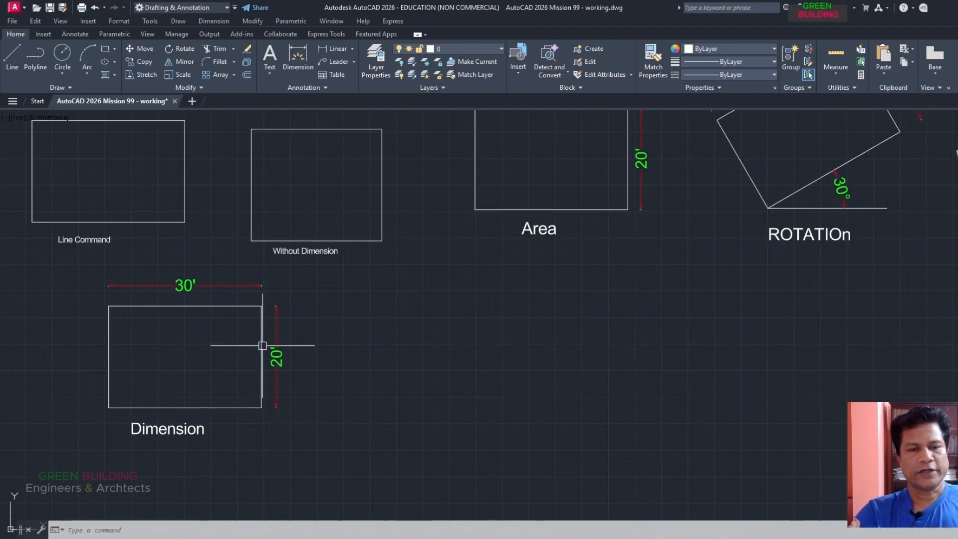
{"action": "scroll", "coordinate": [137, 357], "scroll_direction": "down", "scroll_amount": 2}
{"action": "middle_click_drag", "start_coordinate": [385, 216], "coordinate": [287, 276]}
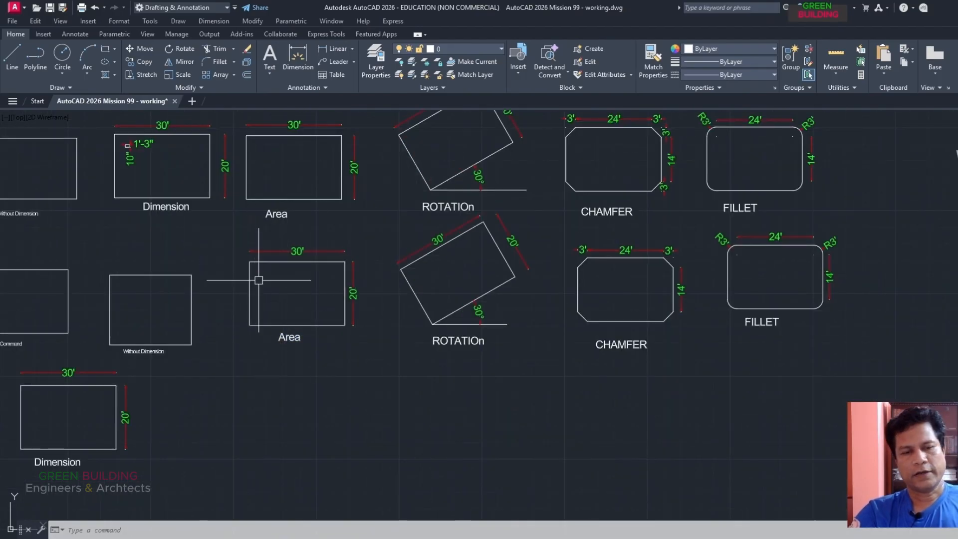
{"action": "middle_click_drag", "start_coordinate": [443, 289], "coordinate": [312, 312]}
{"action": "scroll", "coordinate": [312, 312], "scroll_direction": "up", "scroll_amount": 2}
{"action": "scroll", "coordinate": [286, 320], "scroll_direction": "down", "scroll_amount": 4}
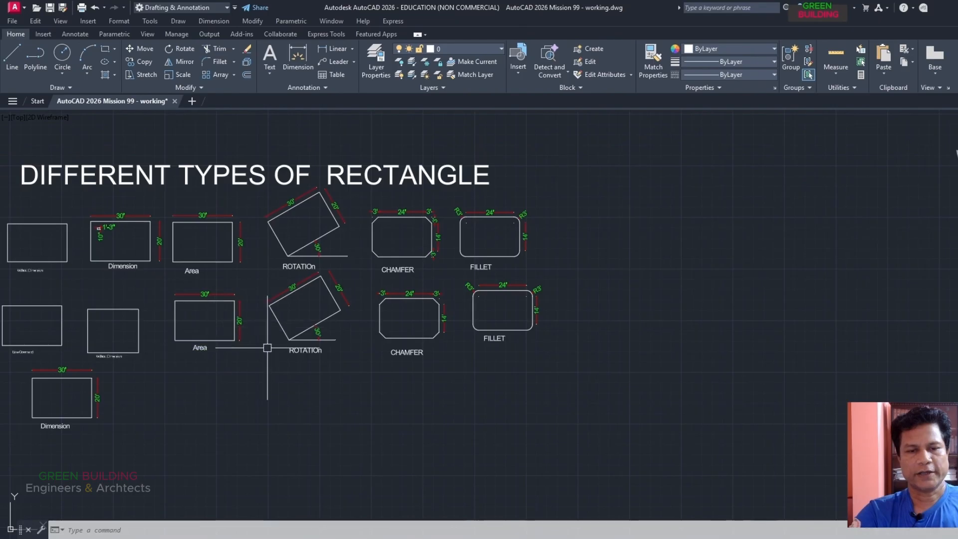
{"action": "scroll", "coordinate": [415, 326], "scroll_direction": "up", "scroll_amount": 4}
{"action": "scroll", "coordinate": [466, 332], "scroll_direction": "down", "scroll_amount": 3}
{"action": "scroll", "coordinate": [483, 331], "scroll_direction": "up", "scroll_amount": 3}
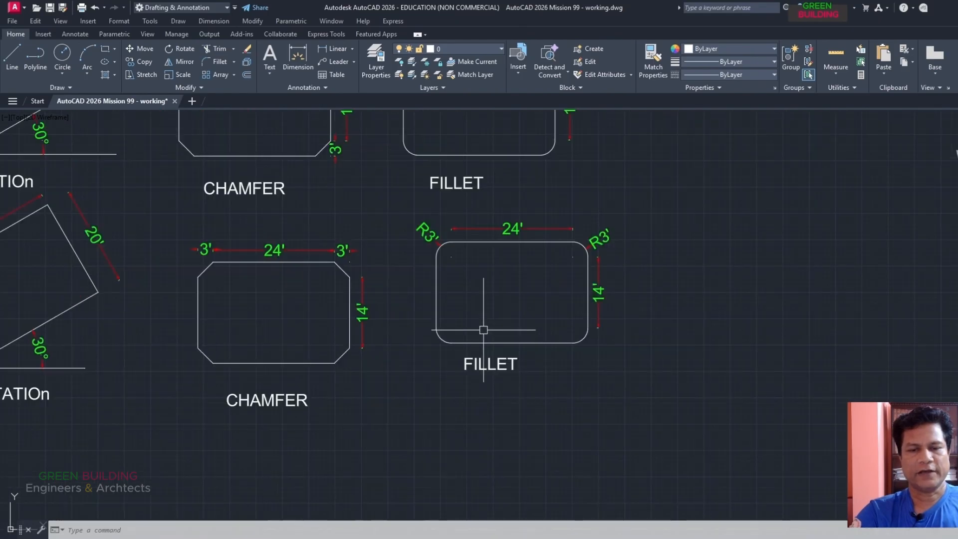
{"action": "scroll", "coordinate": [437, 331], "scroll_direction": "down", "scroll_amount": 3}
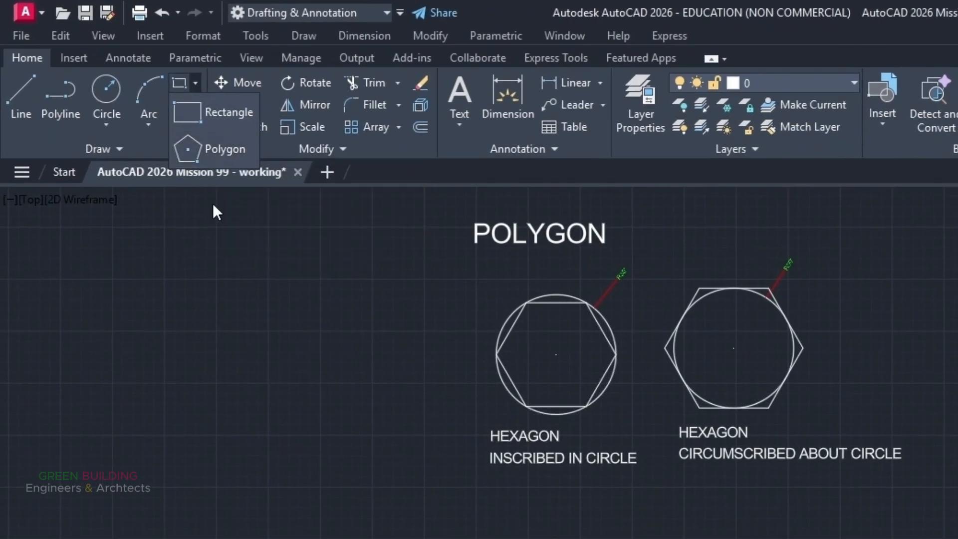
{"action": "left_click", "coordinate": [136, 131]}
{"action": "left_click", "coordinate": [195, 83]}
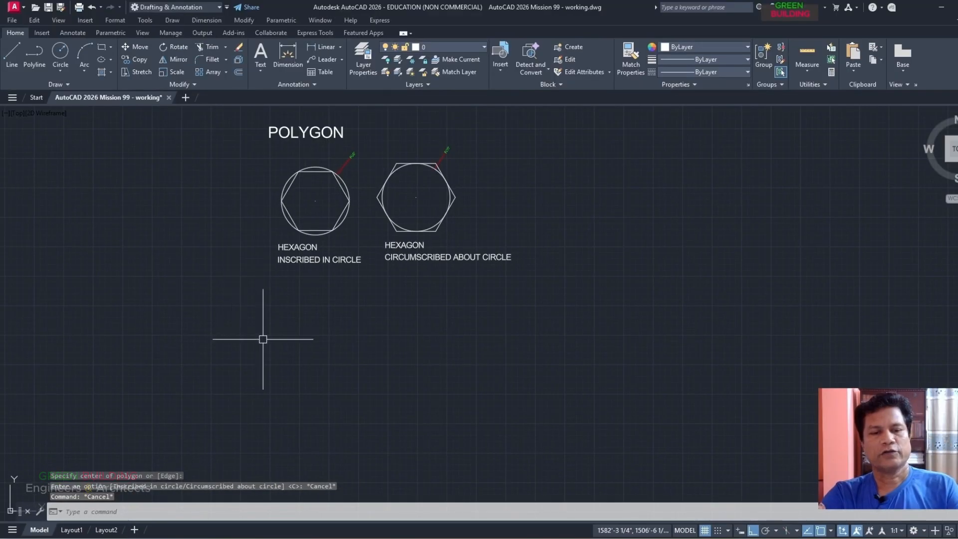
{"action": "scroll", "coordinate": [262, 338], "scroll_direction": "up", "scroll_amount": 2}
{"action": "scroll", "coordinate": [240, 314], "scroll_direction": "down", "scroll_amount": 2}
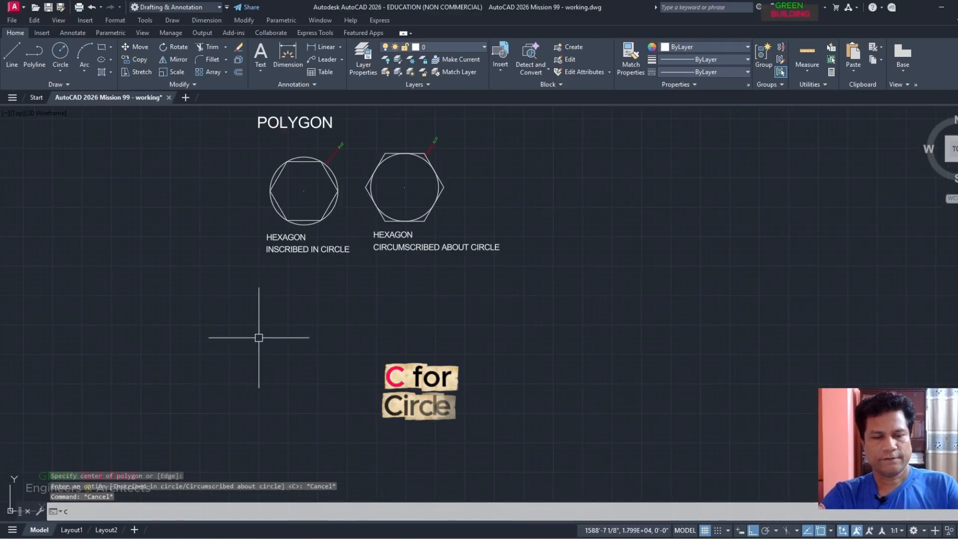
- Draw a circle with a 30' radius in the empty space below the inscribed hexagon sample
{"action": "type", "text": "c"}
{"action": "key", "text": "Return"}
{"action": "left_click", "coordinate": [222, 339]}
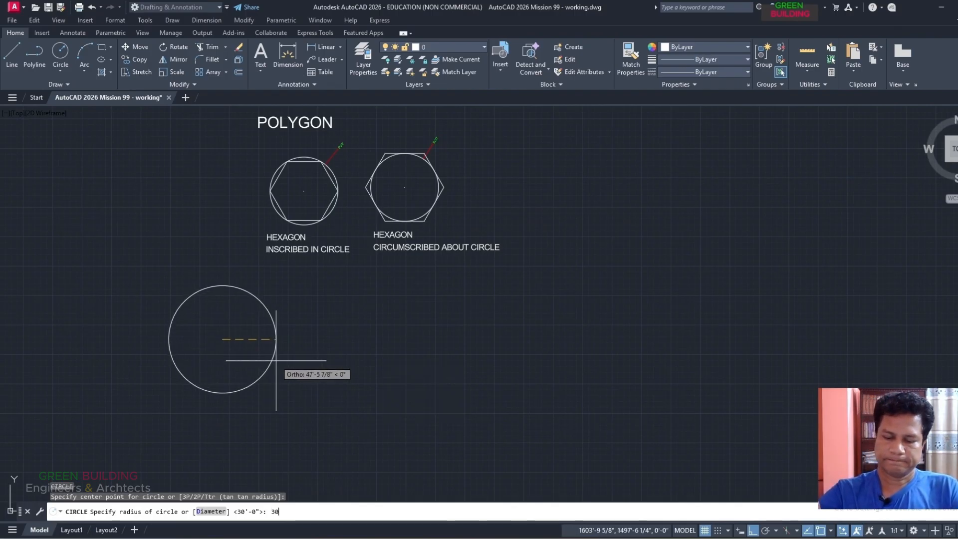
{"action": "type", "text": "30'"}
{"action": "key", "text": "Return"}
- Draw a second circle with a 30' radius to the right of the first new circle
{"action": "middle_click_drag", "start_coordinate": [355, 337], "coordinate": [342, 327]}
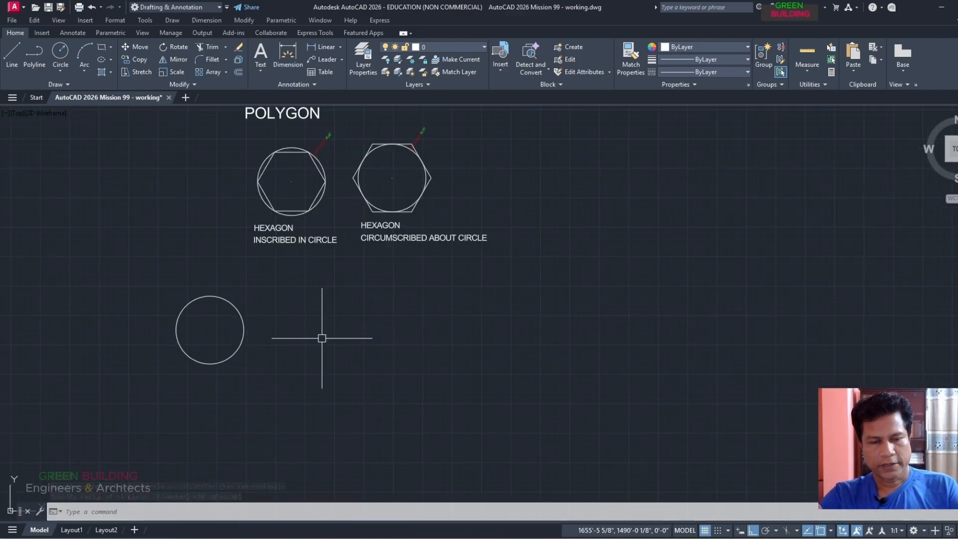
{"action": "type", "text": "c"}
{"action": "key", "text": "Return"}
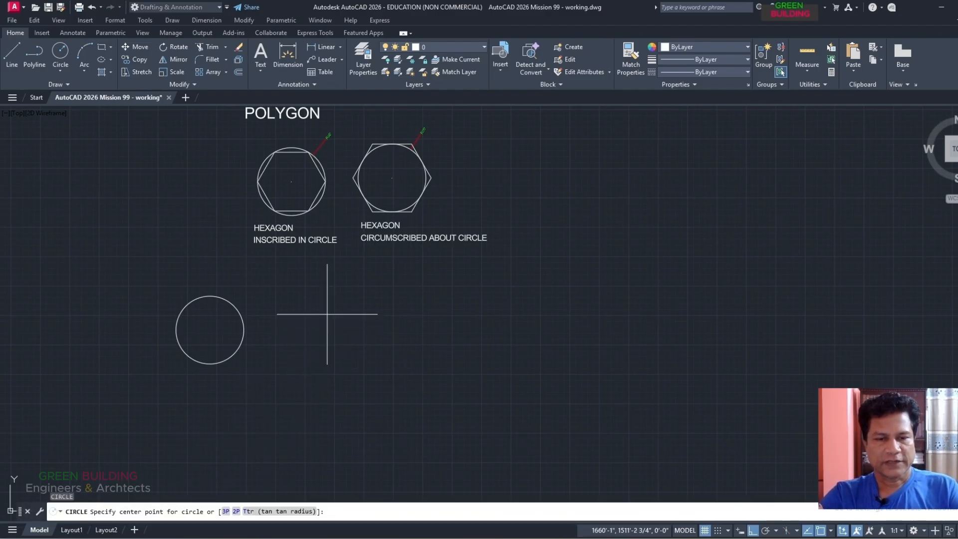
{"action": "left_click", "coordinate": [369, 317]}
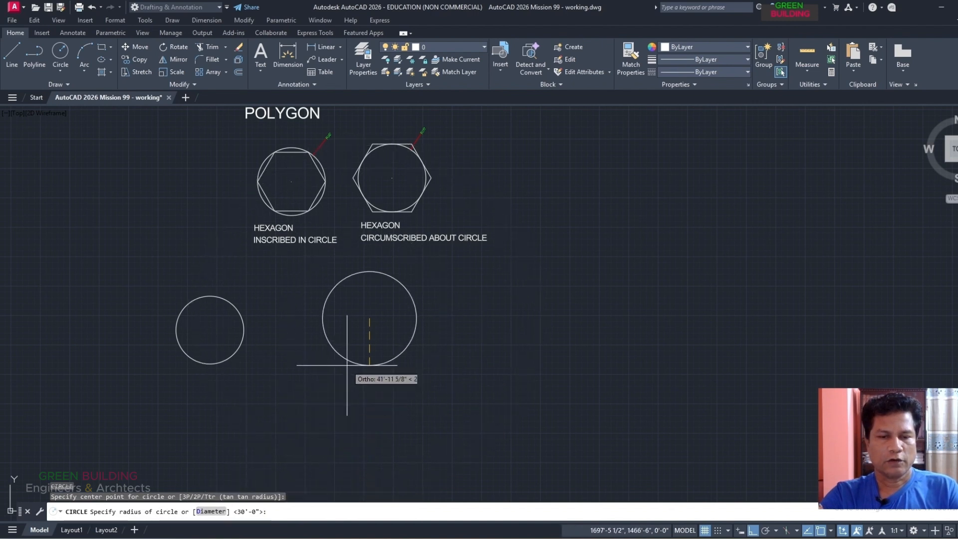
{"action": "type", "text": "3"}
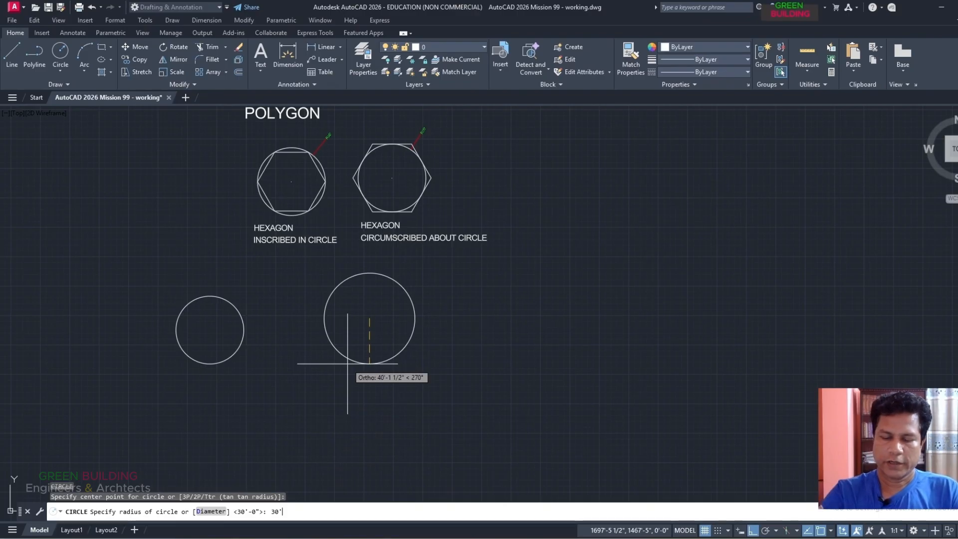
{"action": "type", "text": "0'"}
{"action": "key", "text": "Return"}
- Move the second circle straight down so it sits roughly level with the first circle
{"action": "left_click", "coordinate": [319, 269]}
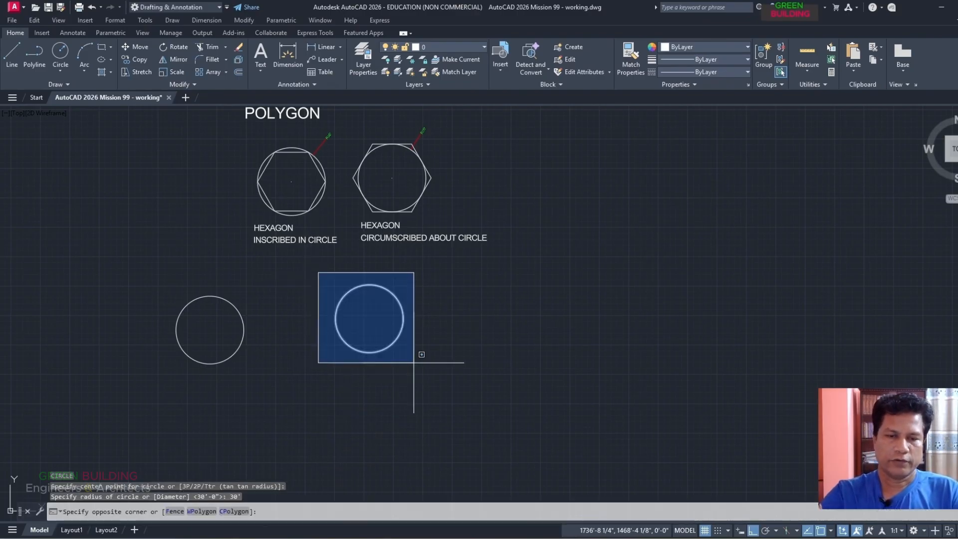
{"action": "left_click", "coordinate": [419, 370]}
{"action": "key", "text": "Return"}
{"action": "left_click", "coordinate": [422, 366]}
{"action": "left_click", "coordinate": [426, 383]}
- Draw a 6-sided polygon centred on the first circle, using the Inscribed in circle option with a 30' radius
{"action": "middle_click_drag", "start_coordinate": [266, 345], "coordinate": [322, 337]}
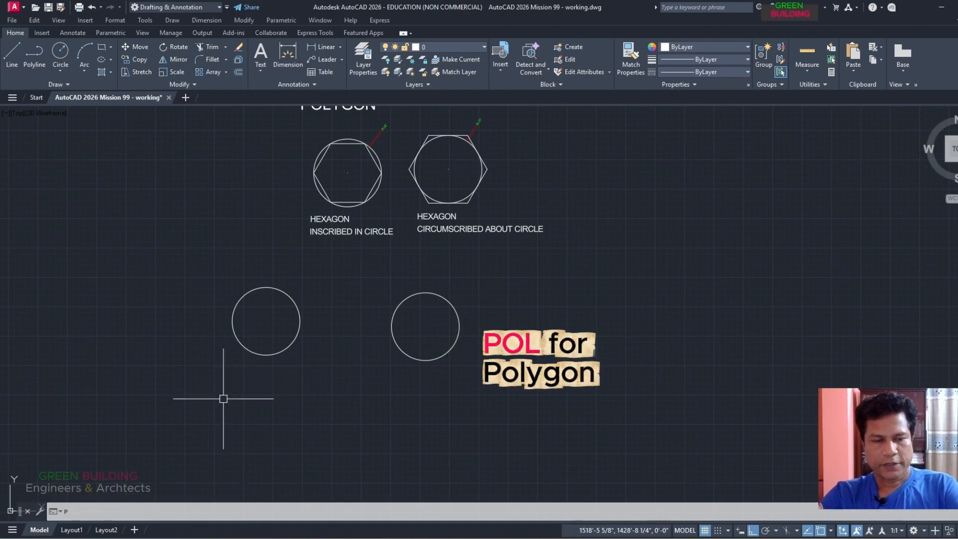
{"action": "type", "text": "POL"}
{"action": "key", "text": "Return"}
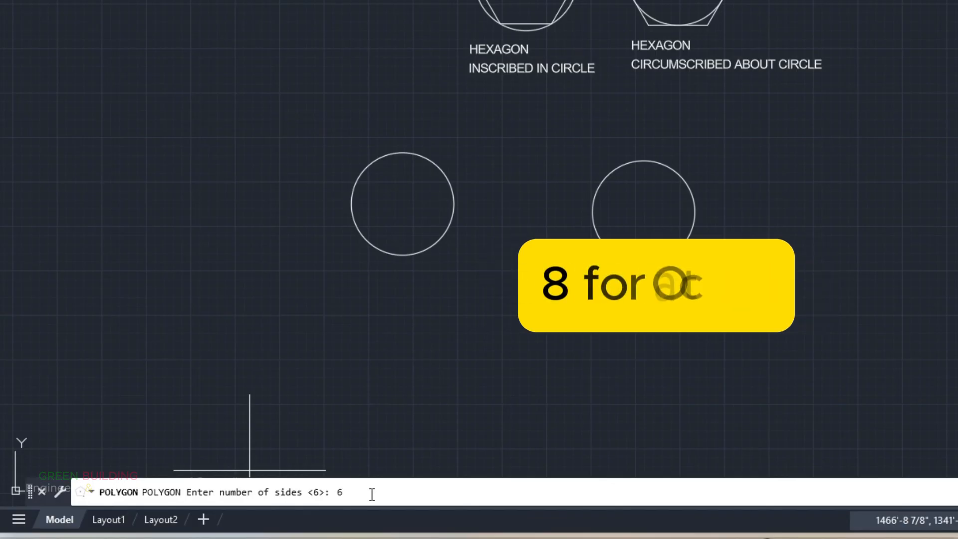
{"action": "key", "text": "Return"}
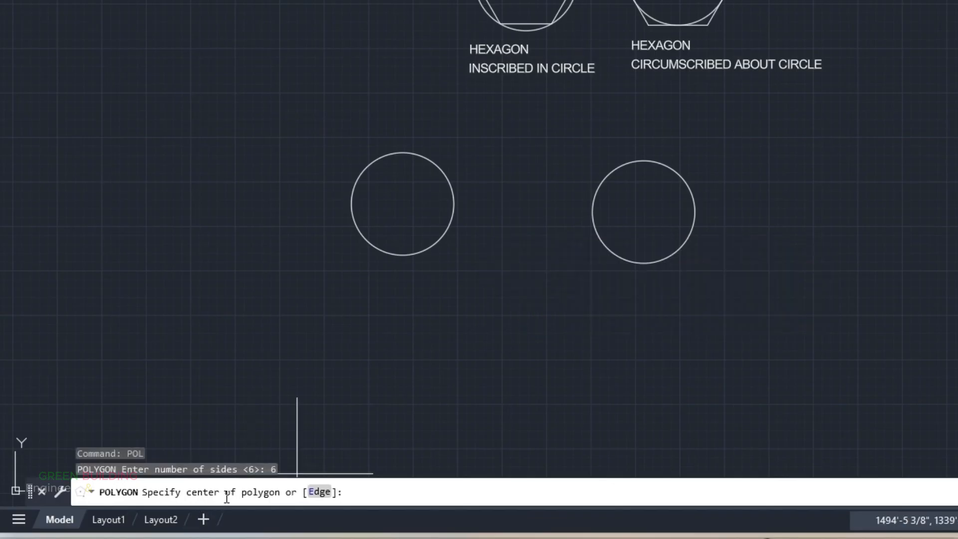
{"action": "left_click", "coordinate": [403, 204]}
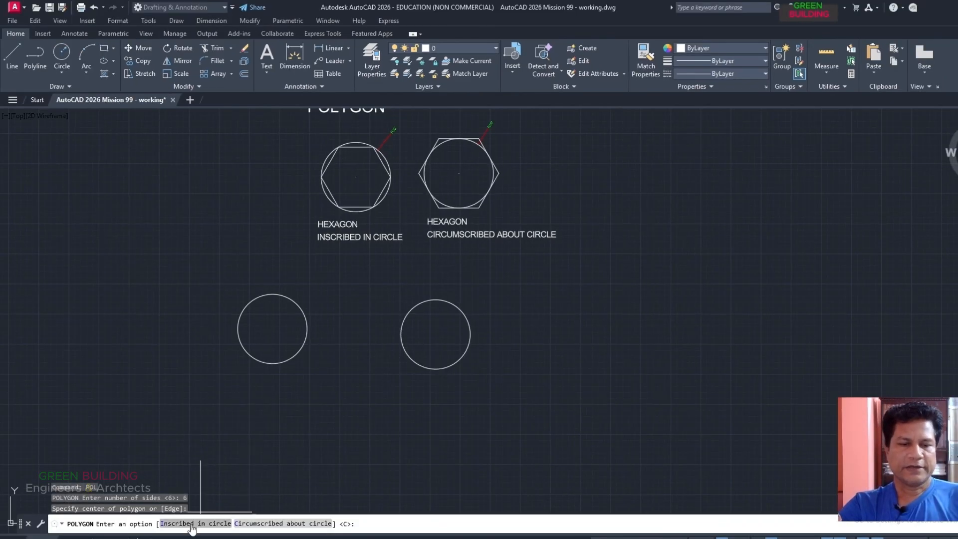
{"action": "left_click", "coordinate": [193, 524]}
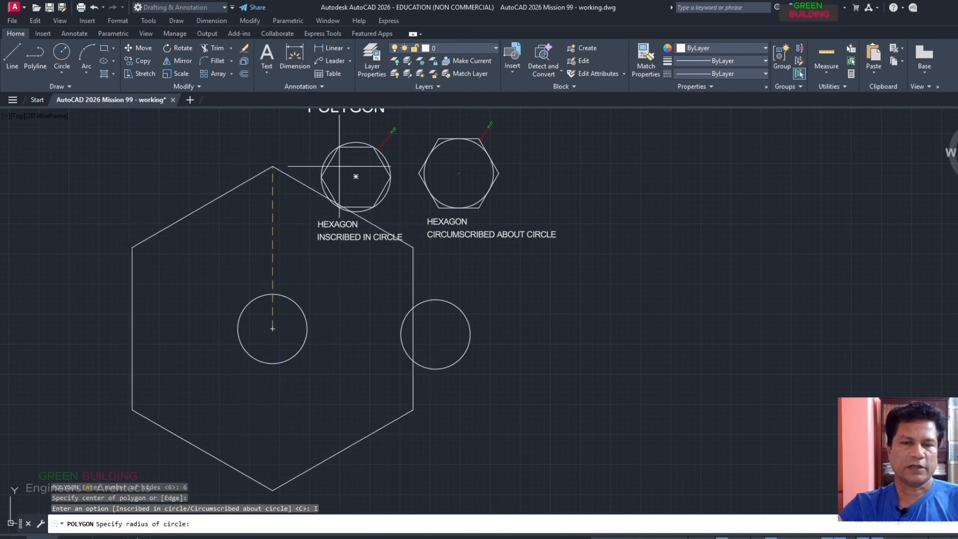
{"action": "scroll", "coordinate": [401, 126], "scroll_direction": "up", "scroll_amount": 4}
{"action": "scroll", "coordinate": [401, 126], "scroll_direction": "up", "scroll_amount": 2}
{"action": "scroll", "coordinate": [402, 159], "scroll_direction": "down", "scroll_amount": 4}
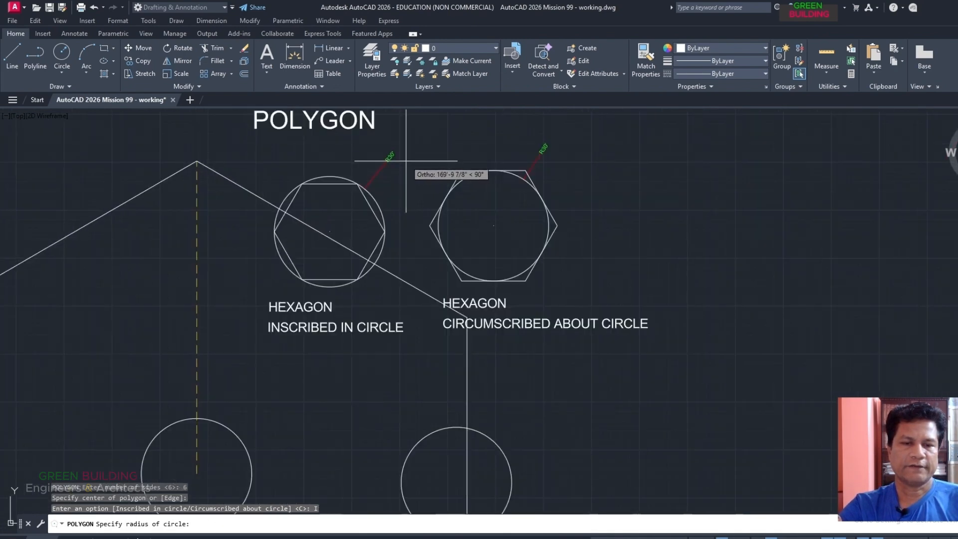
{"action": "scroll", "coordinate": [274, 357], "scroll_direction": "up", "scroll_amount": 1}
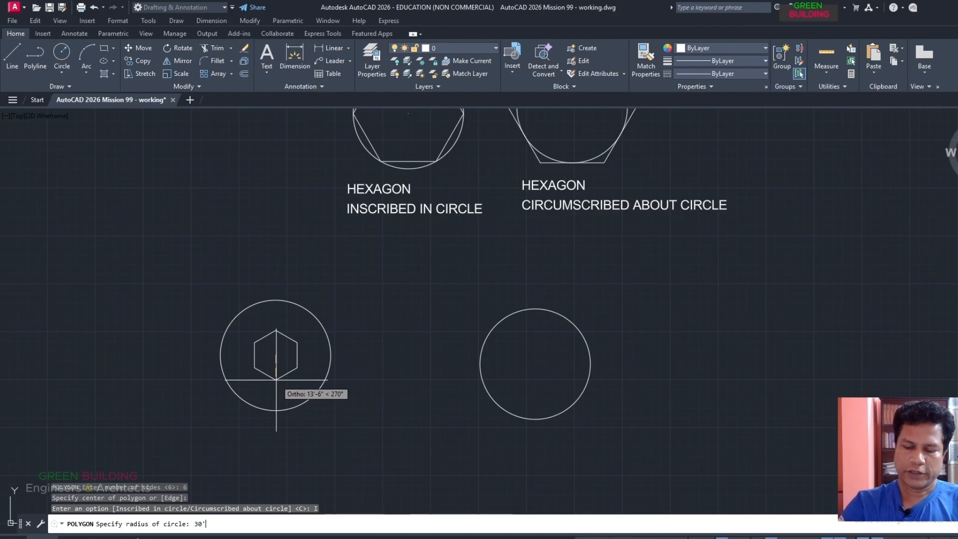
{"action": "type", "text": "30'"}
{"action": "key", "text": "Return"}
- Add a radius dimension to the circle around the new hexagon, placed just outside its upper right
{"action": "type", "text": "dra"}
{"action": "key", "text": "Return"}
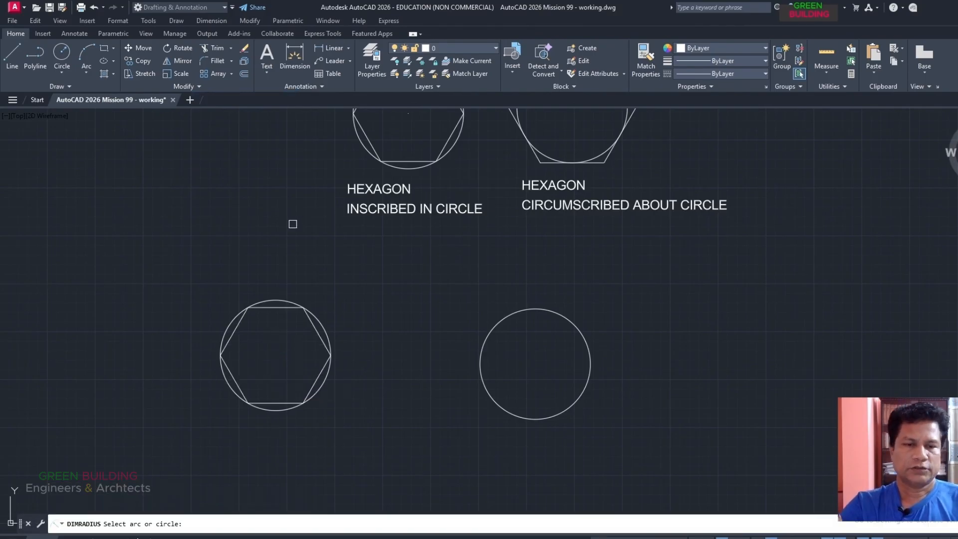
{"action": "left_click", "coordinate": [287, 299]}
{"action": "left_click", "coordinate": [304, 282]}
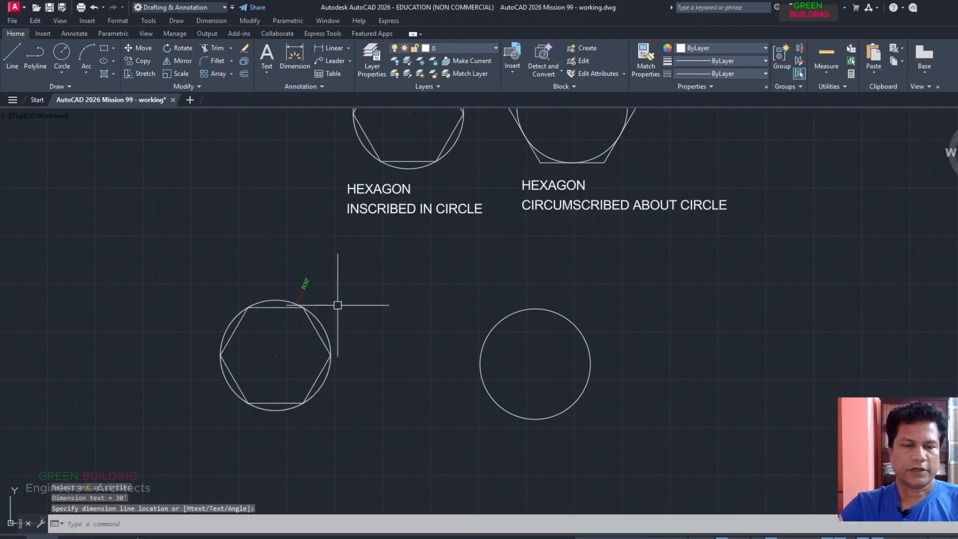
- Copy the HEXAGON INSCRIBED IN CIRCLE label and paste it below the new inscribed hexagon
{"action": "scroll", "coordinate": [337, 305], "scroll_direction": "up", "scroll_amount": 2}
{"action": "scroll", "coordinate": [337, 305], "scroll_direction": "down", "scroll_amount": 2}
{"action": "left_click", "coordinate": [321, 180]}
{"action": "key", "text": "ctrl+c"}
{"action": "key", "text": "ctrl+v"}
{"action": "left_click", "coordinate": [153, 445]}
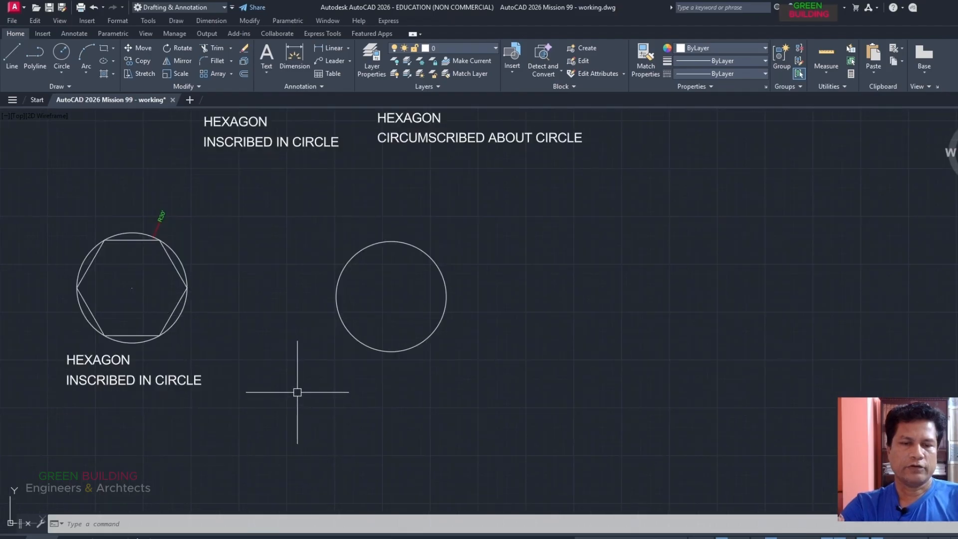
- Draw a 5-sided polygon centred on the second circle, using the Circumscribed about circle option with a 30' radius
{"action": "type", "text": "POL"}
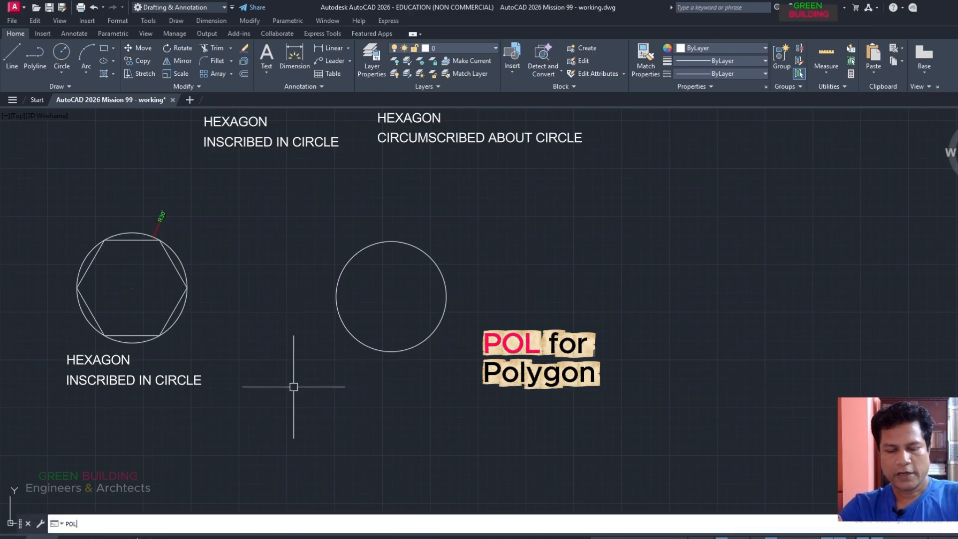
{"action": "key", "text": "Return"}
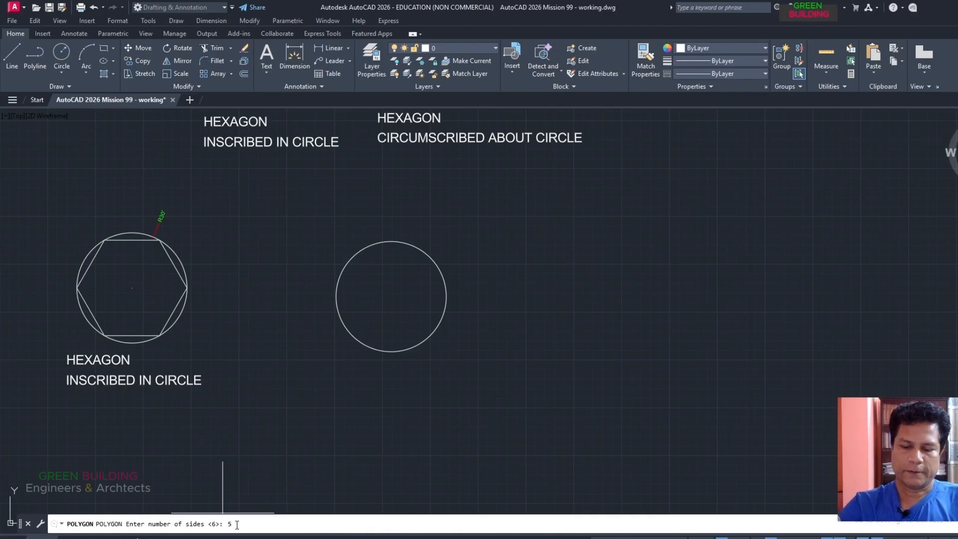
{"action": "key", "text": "Return"}
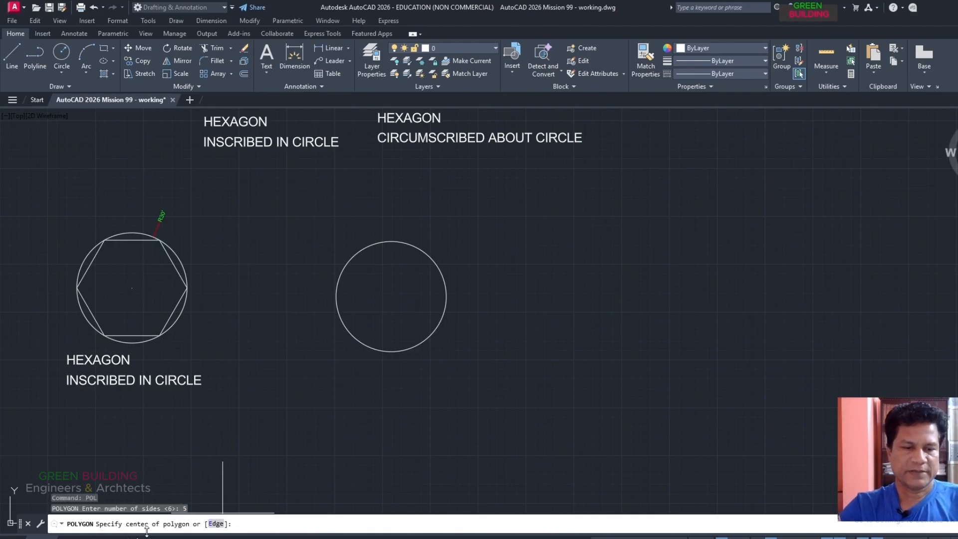
{"action": "left_click", "coordinate": [391, 296]}
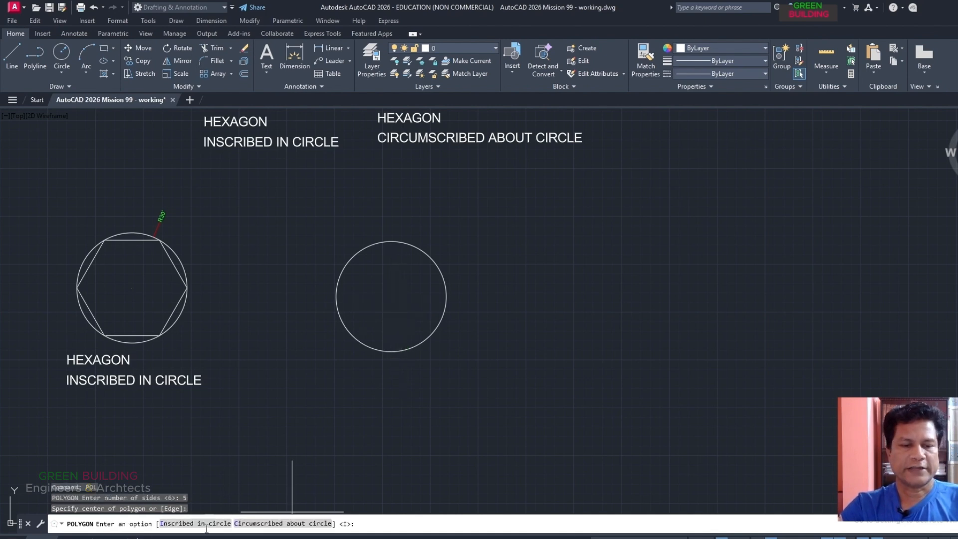
{"action": "left_click", "coordinate": [305, 523]}
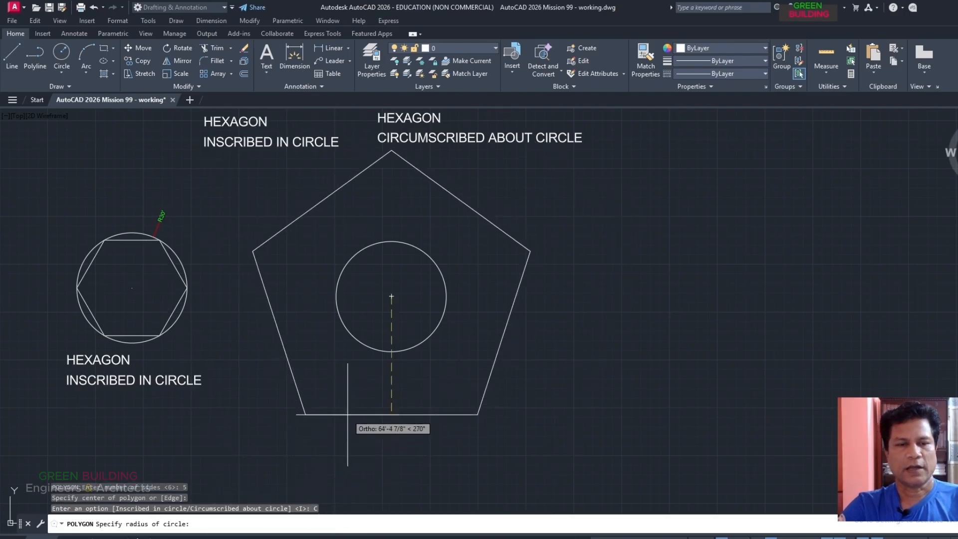
{"action": "scroll", "coordinate": [348, 414], "scroll_direction": "down", "scroll_amount": 2}
{"action": "scroll", "coordinate": [210, 288], "scroll_direction": "up", "scroll_amount": 4}
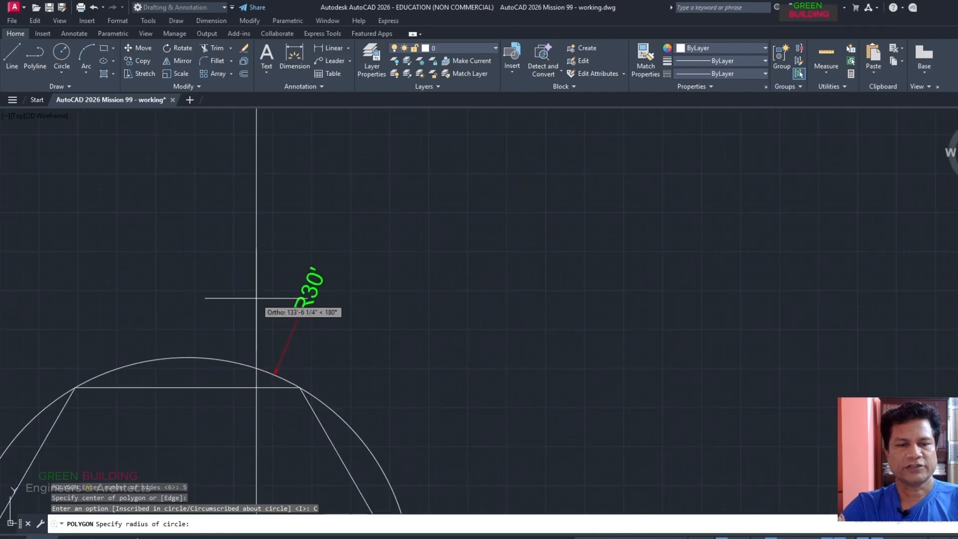
{"action": "scroll", "coordinate": [277, 295], "scroll_direction": "down", "scroll_amount": 3}
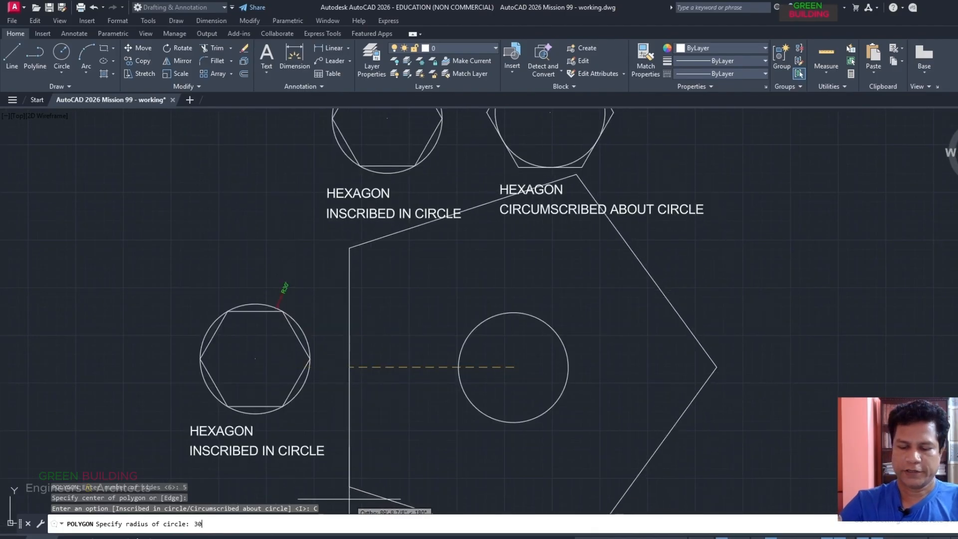
{"action": "key", "text": "Return"}
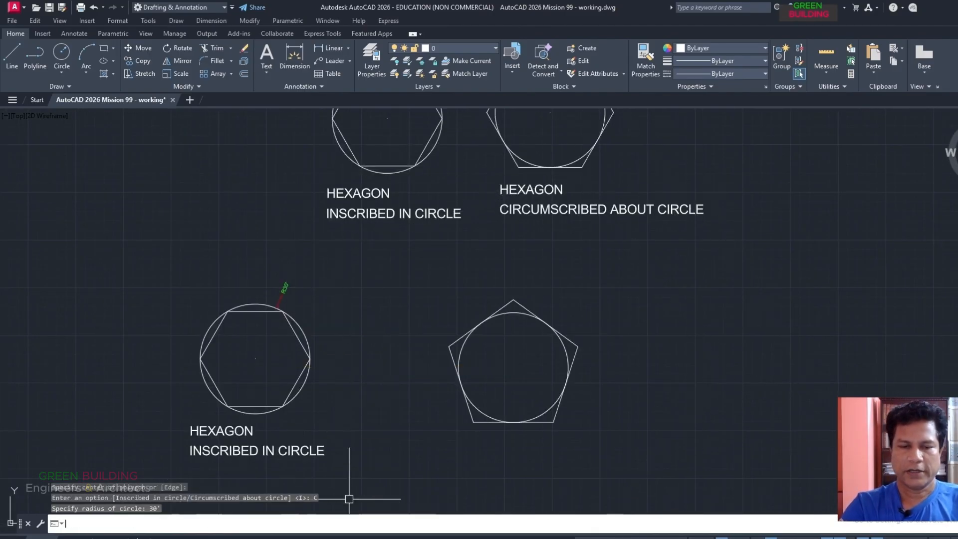
- Add a radius dimension to the circle inside the new pentagon, placed just outside its upper right
{"action": "middle_click_drag", "start_coordinate": [417, 367], "coordinate": [333, 377]}
{"action": "left_click", "coordinate": [211, 21]}
{"action": "left_click", "coordinate": [219, 96]}
{"action": "left_click", "coordinate": [480, 359]}
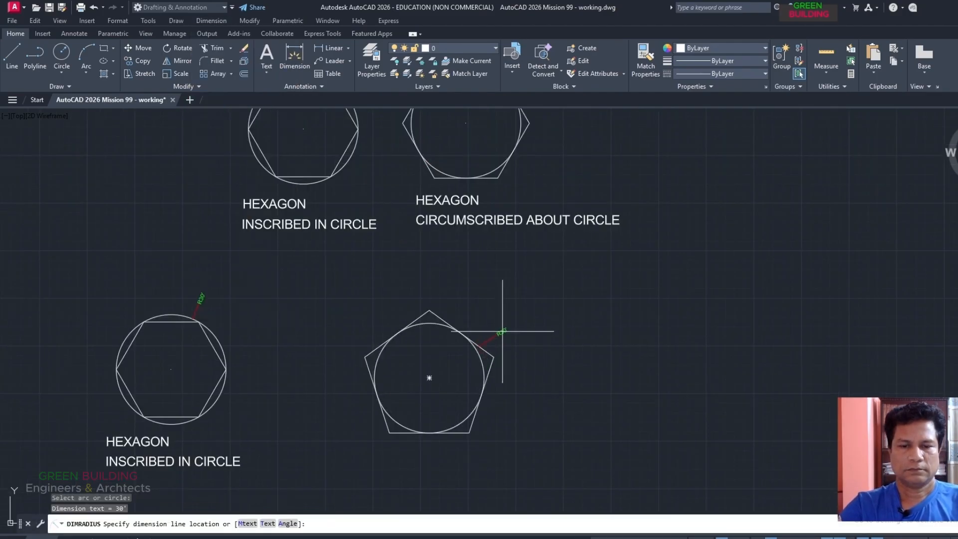
{"action": "left_click", "coordinate": [501, 324]}
- Copy the HEXAGON CIRCUMSCRIBED ABOUT CIRCLE label and paste it below the new pentagon
{"action": "left_click", "coordinate": [433, 199]}
{"action": "left_click", "coordinate": [454, 222]}
{"action": "key", "text": "ctrl+c"}
{"action": "key", "text": "ctrl+v"}
{"action": "scroll", "coordinate": [333, 417], "scroll_direction": "up", "scroll_amount": 2}
{"action": "middle_click_drag", "start_coordinate": [333, 417], "coordinate": [314, 331]}
{"action": "left_click", "coordinate": [397, 430]}
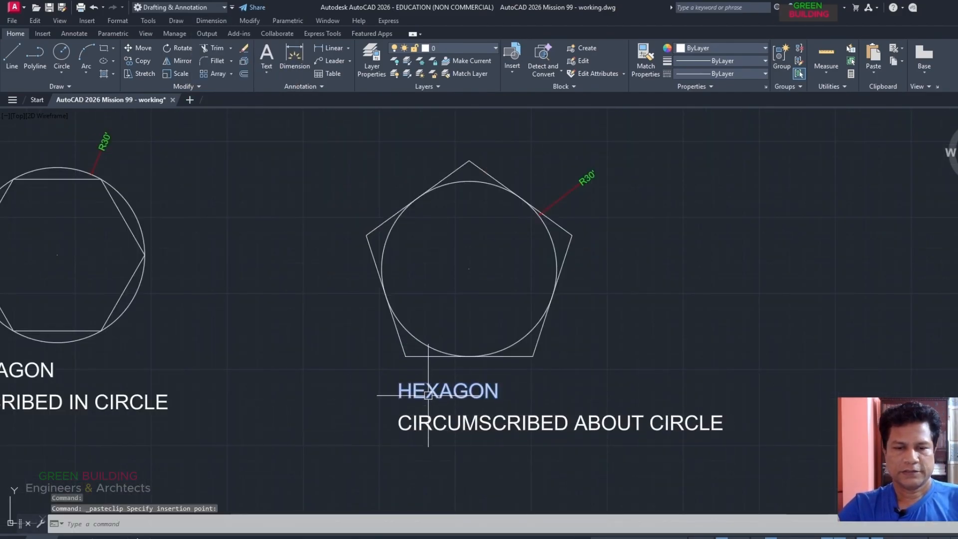
- Change the word HEXAGON in the label below the pentagon to PENTAGON
{"action": "double_click", "coordinate": [449, 393]}
{"action": "type", "text": "PENTAGON"}
{"action": "left_click", "coordinate": [549, 417]}
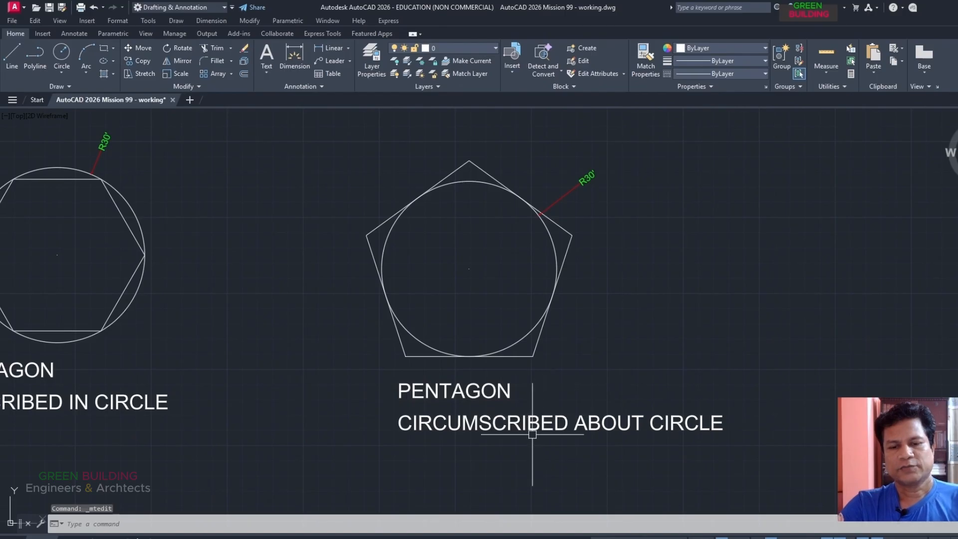
{"action": "scroll", "coordinate": [543, 379], "scroll_direction": "down", "scroll_amount": 3}
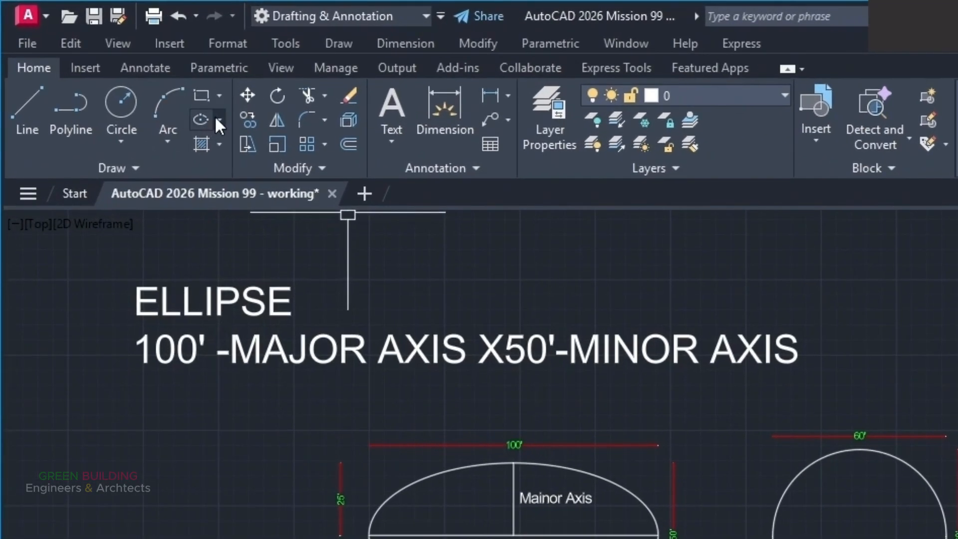
- Review the ellipse drawing methods and examine the axes, centre and dimensions of the sample ellipse beside the sample circle
{"action": "left_click", "coordinate": [120, 65]}
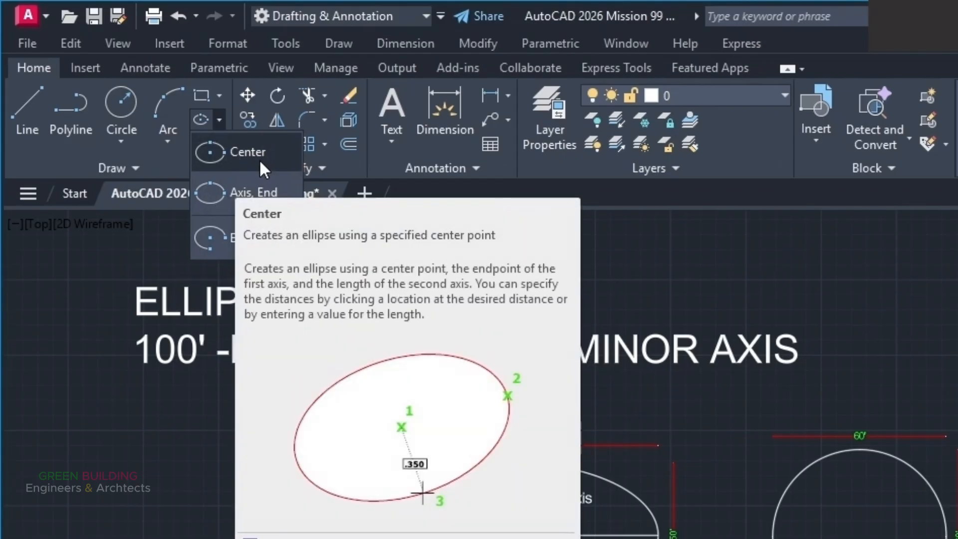
{"action": "left_click", "coordinate": [633, 456]}
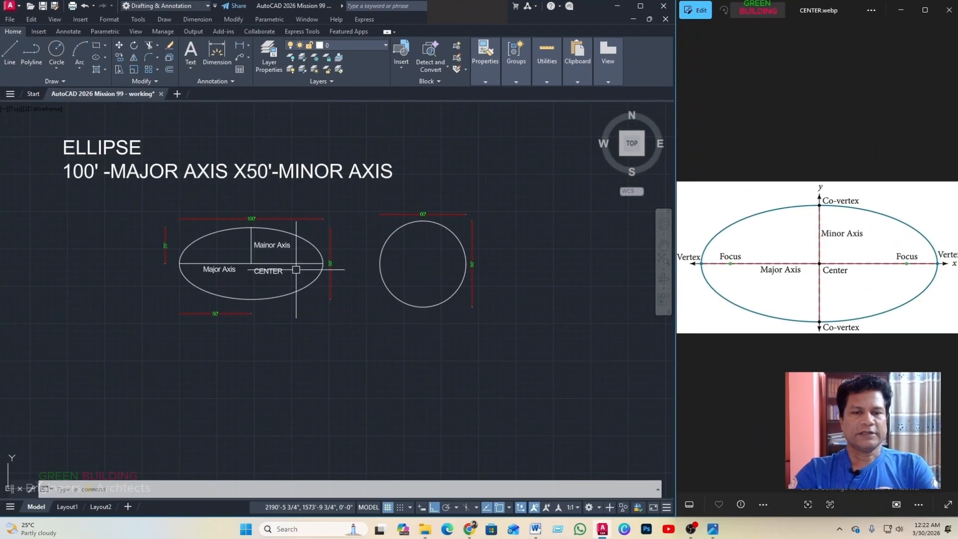
{"action": "scroll", "coordinate": [296, 270], "scroll_direction": "up", "scroll_amount": 2}
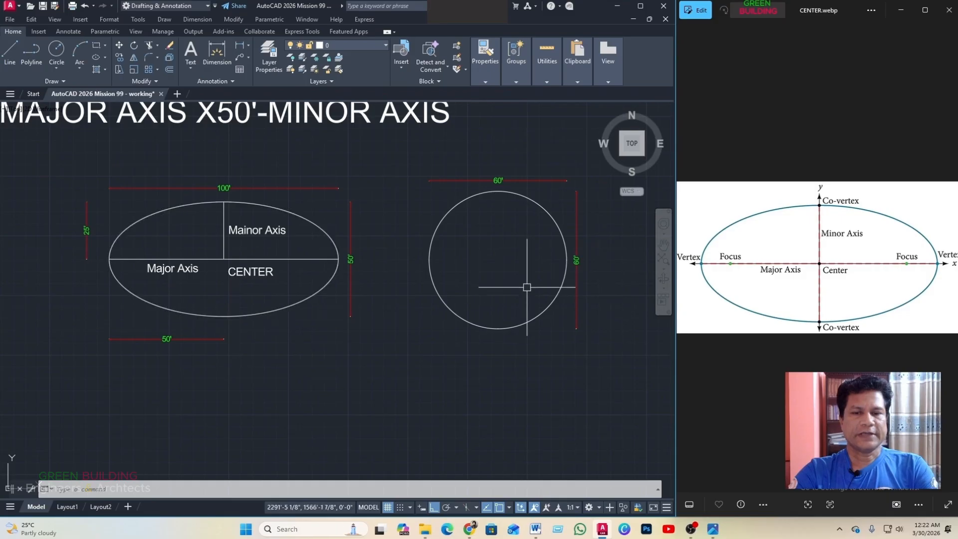
{"action": "scroll", "coordinate": [492, 268], "scroll_direction": "down", "scroll_amount": 3}
{"action": "scroll", "coordinate": [529, 259], "scroll_direction": "up", "scroll_amount": 3}
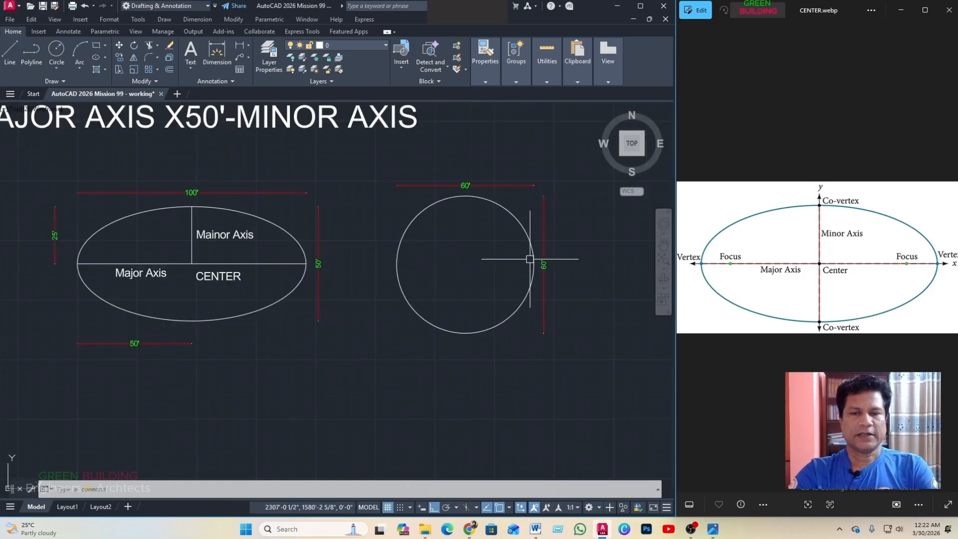
{"action": "scroll", "coordinate": [502, 240], "scroll_direction": "up", "scroll_amount": 2}
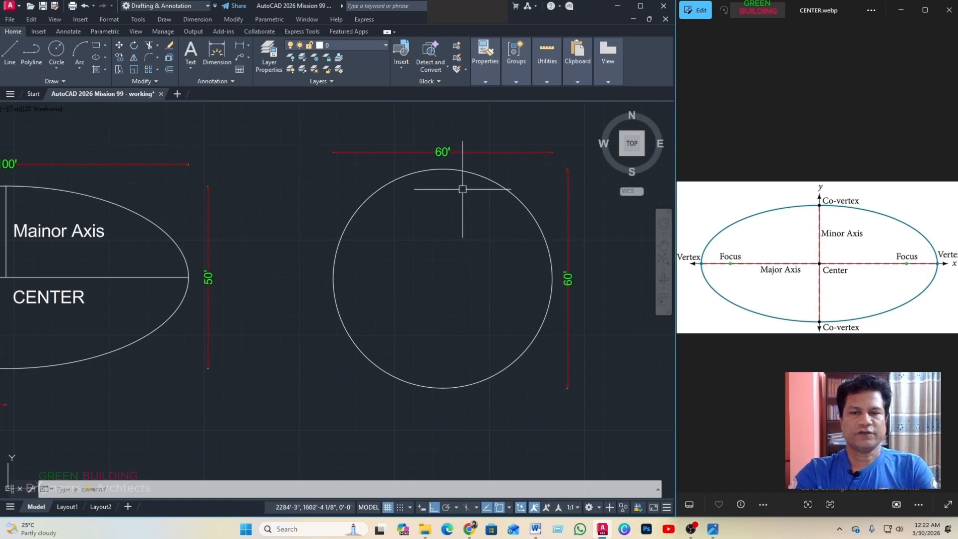
{"action": "scroll", "coordinate": [473, 221], "scroll_direction": "down", "scroll_amount": 2}
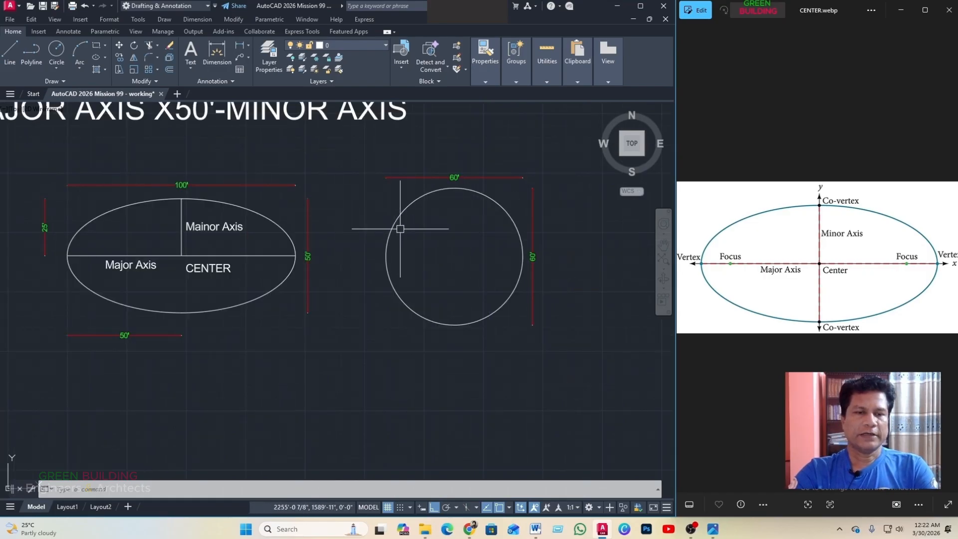
{"action": "scroll", "coordinate": [112, 204], "scroll_direction": "up", "scroll_amount": 4}
{"action": "scroll", "coordinate": [210, 219], "scroll_direction": "down", "scroll_amount": 4}
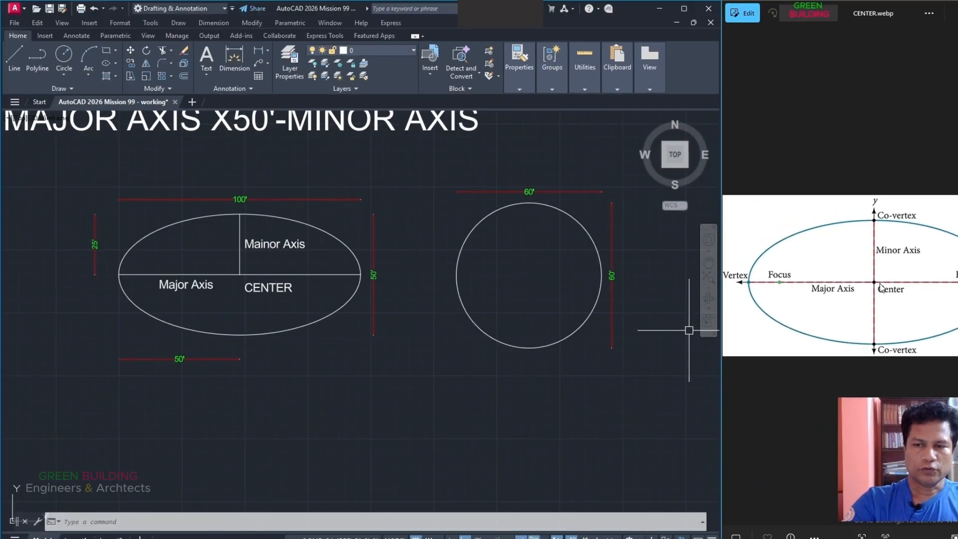
{"action": "scroll", "coordinate": [238, 275], "scroll_direction": "down", "scroll_amount": 1}
{"action": "scroll", "coordinate": [235, 235], "scroll_direction": "up", "scroll_amount": 2}
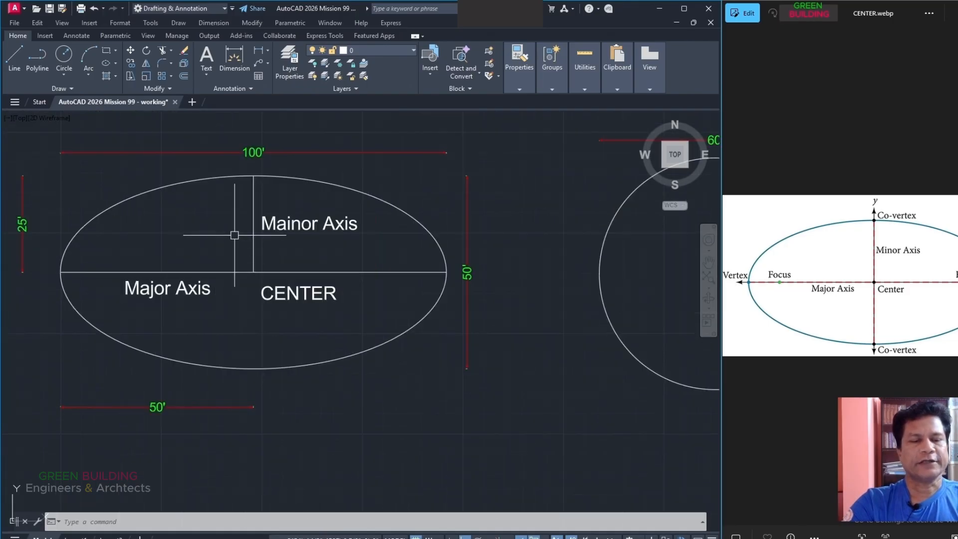
{"action": "scroll", "coordinate": [235, 235], "scroll_direction": "down", "scroll_amount": 1}
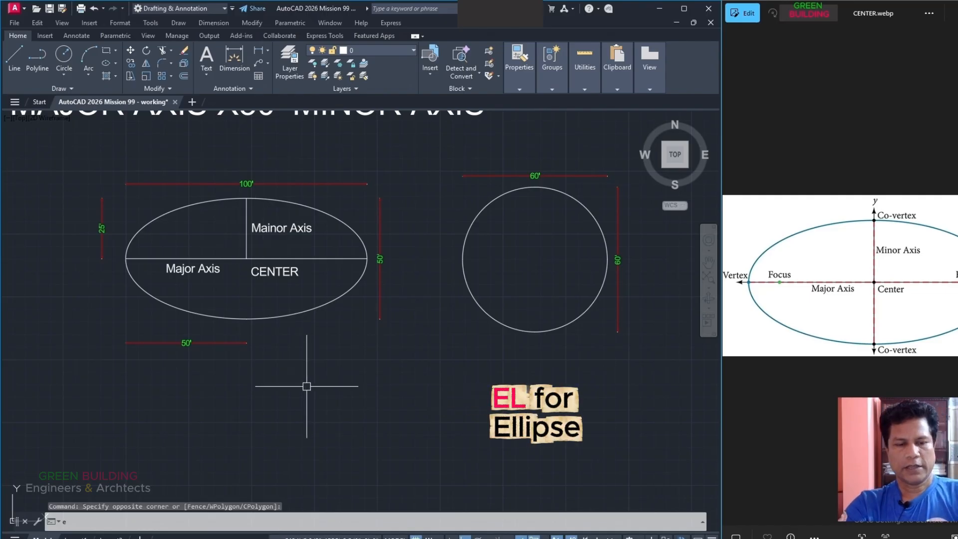
- Draw a horizontal ellipse below the sample ellipse by axis endpoints, with a 100' first axis and a 25' distance to the other axis
{"action": "type", "text": "el"}
{"action": "key", "text": "Return"}
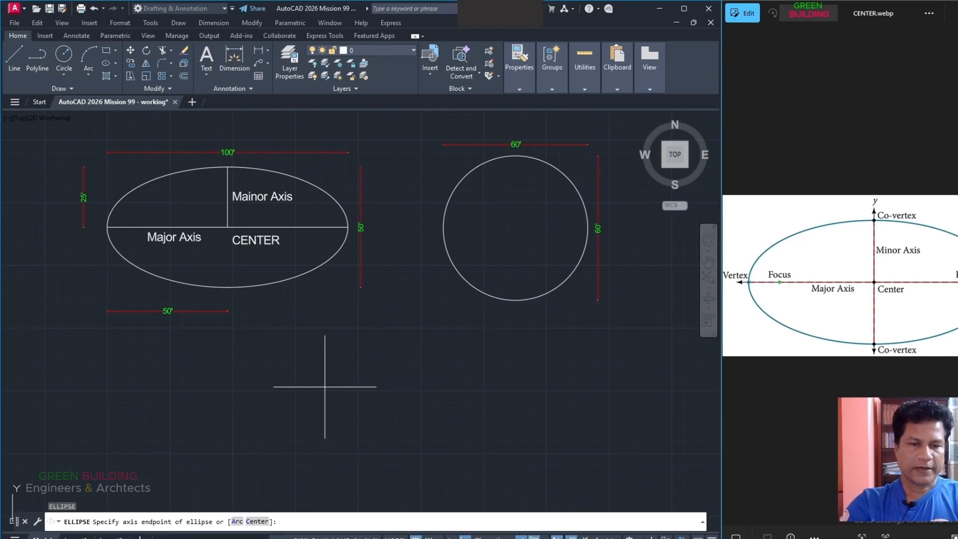
{"action": "left_click", "coordinate": [171, 392]}
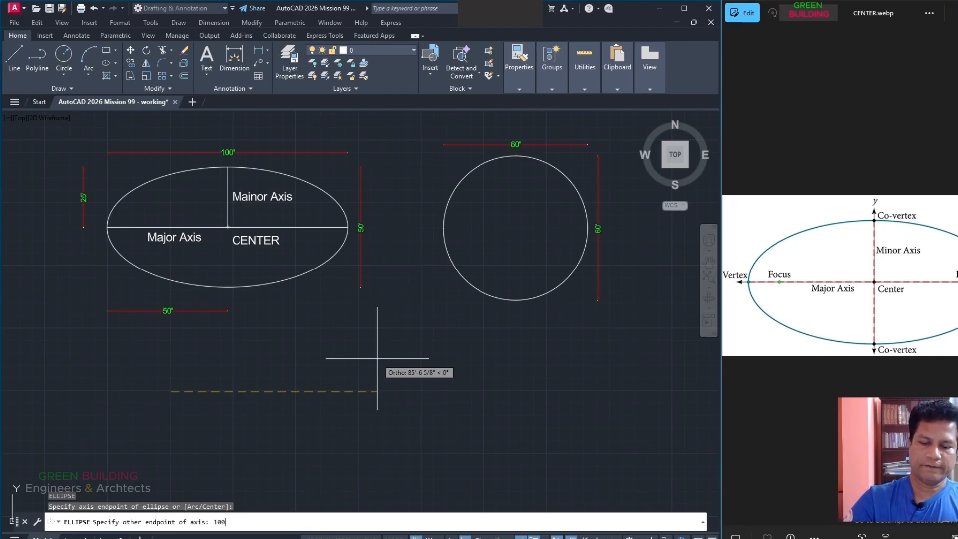
{"action": "key", "text": "Return"}
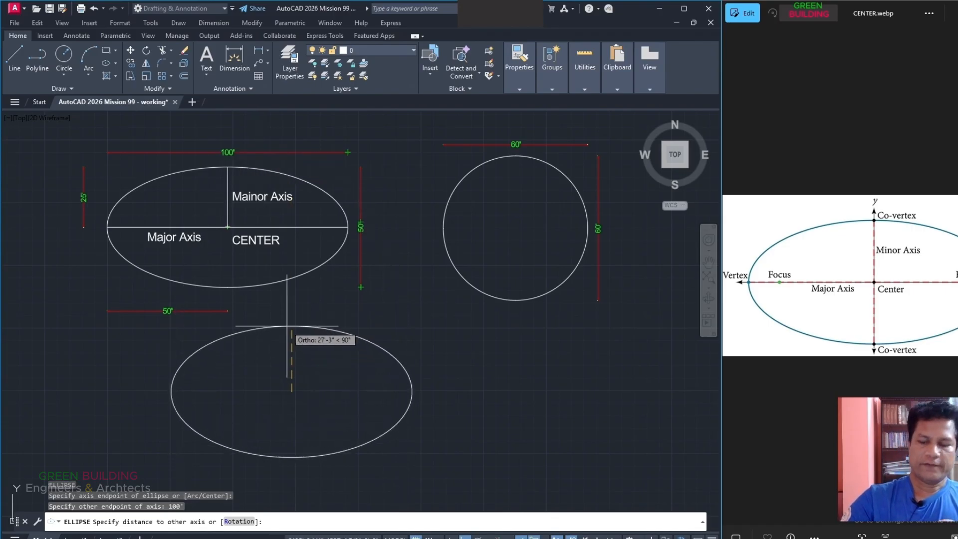
{"action": "key", "text": "Return"}
- Add a horizontal linear dimension across the new ellipse's major axis, placed below the ellipse
{"action": "scroll", "coordinate": [287, 326], "scroll_direction": "down", "scroll_amount": 2}
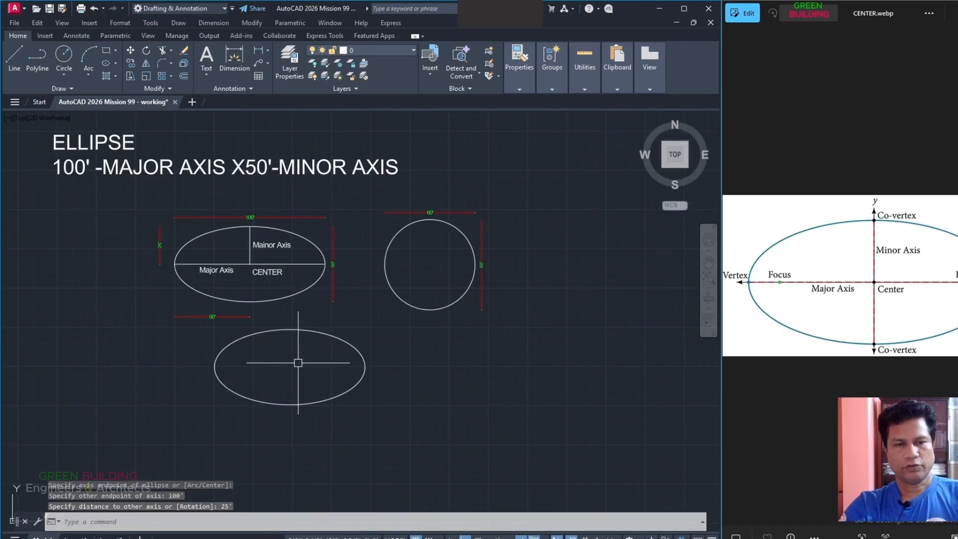
{"action": "left_click", "coordinate": [213, 22]}
{"action": "left_click", "coordinate": [214, 58]}
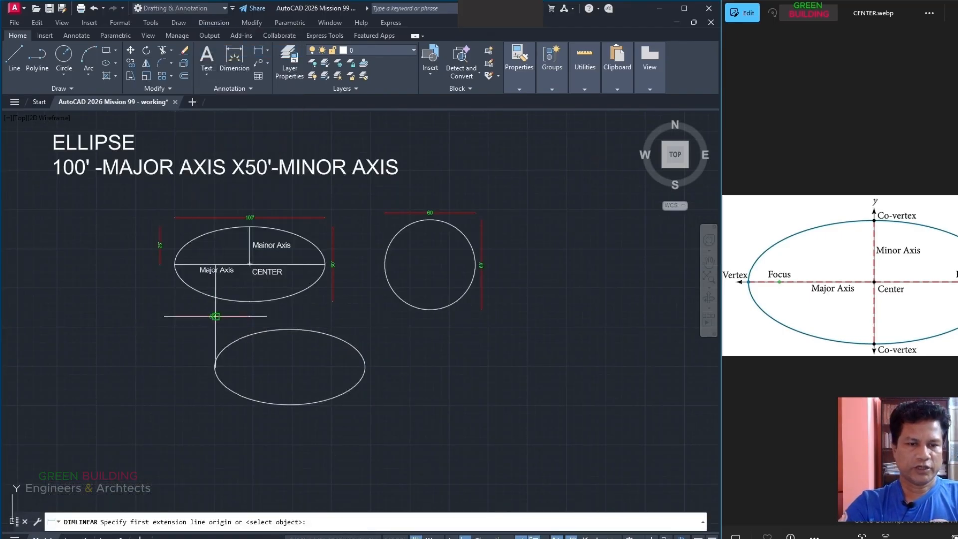
{"action": "left_click", "coordinate": [215, 366]}
{"action": "left_click", "coordinate": [365, 367]}
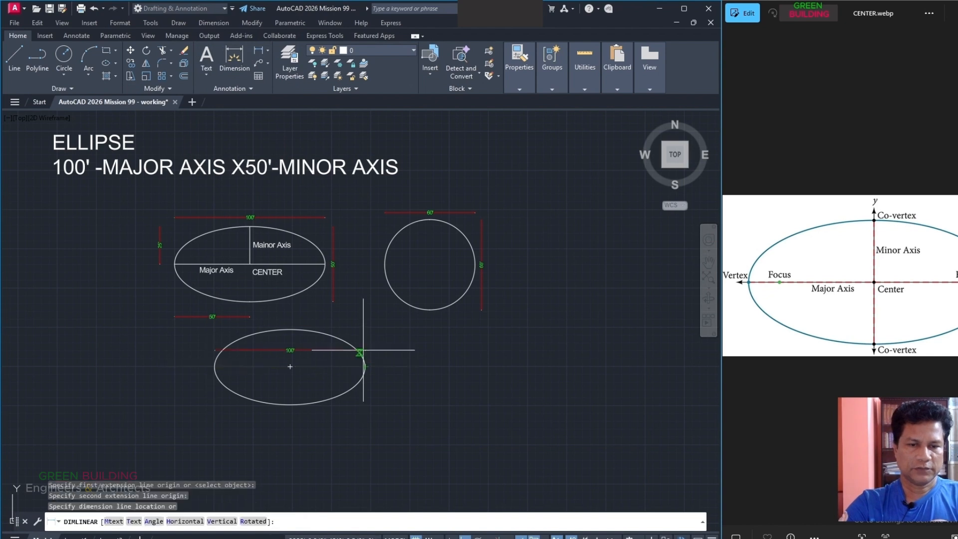
{"action": "left_click", "coordinate": [357, 399]}
{"action": "scroll", "coordinate": [282, 368], "scroll_direction": "up", "scroll_amount": 2}
{"action": "key", "text": "Return"}
{"action": "key", "text": "Escape"}
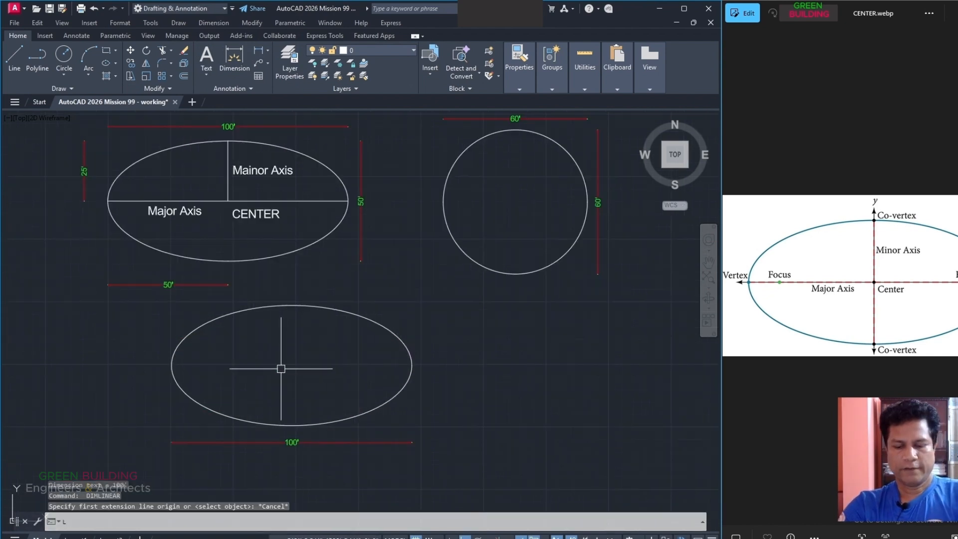
- Draw a line along the new ellipse's full major axis and another from its centre up to its top quadrant
{"action": "type", "text": "L"}
{"action": "key", "text": "Return"}
{"action": "left_click", "coordinate": [171, 365]}
{"action": "left_click", "coordinate": [412, 365]}
{"action": "key", "text": "Return"}
{"action": "key", "text": "Return"}
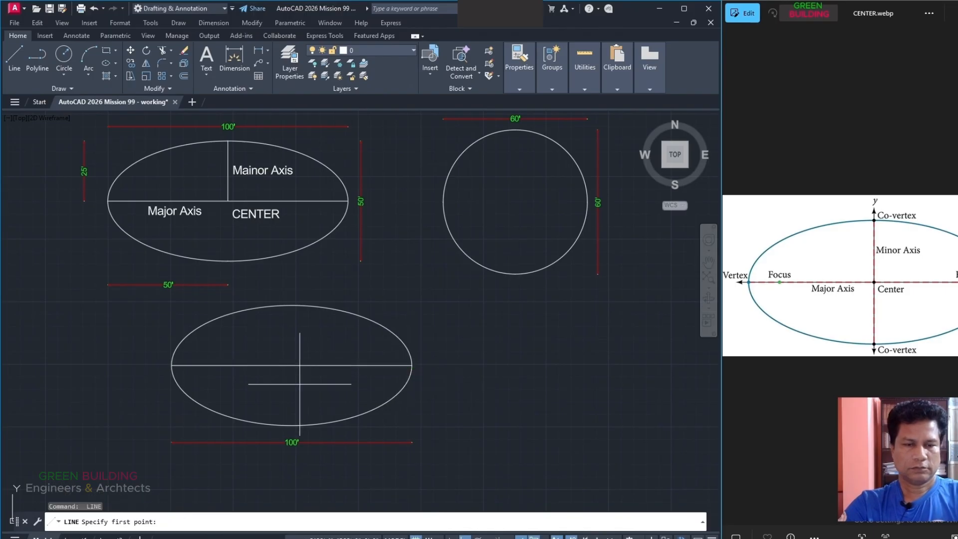
{"action": "left_click", "coordinate": [292, 365]}
{"action": "left_click", "coordinate": [292, 305]}
{"action": "key", "text": "Return"}
- Add a vertical linear dimension for the new ellipse's half minor axis, placed to the left of the ellipse
{"action": "type", "text": "DLI"}
{"action": "key", "text": "Return"}
{"action": "left_click", "coordinate": [292, 305]}
{"action": "left_click", "coordinate": [291, 365]}
{"action": "left_click", "coordinate": [137, 350]}
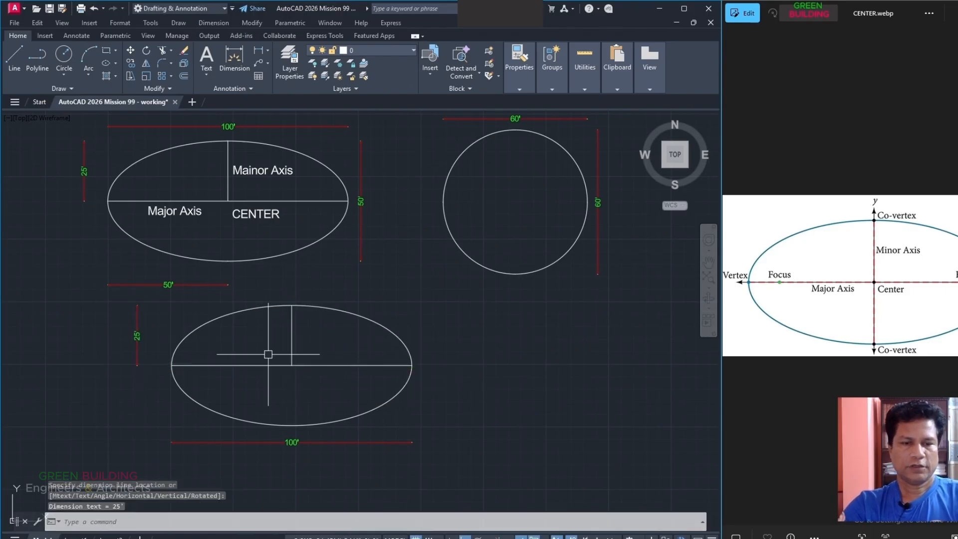
- Add a vertical linear dimension for the new ellipse's full minor axis, placed to the right of the ellipse
{"action": "key", "text": "Return"}
{"action": "left_click", "coordinate": [292, 305]}
{"action": "left_click", "coordinate": [292, 426]}
{"action": "left_click", "coordinate": [427, 405]}
- Copy the CENTER, Major Axis and Mainor Axis labels from the sample ellipse to the matching positions inside the new ellipse
{"action": "left_click", "coordinate": [246, 216]}
{"action": "key", "text": "ctrl+c"}
{"action": "key", "text": "ctrl+v"}
{"action": "left_click", "coordinate": [296, 382]}
{"action": "left_click", "coordinate": [165, 217]}
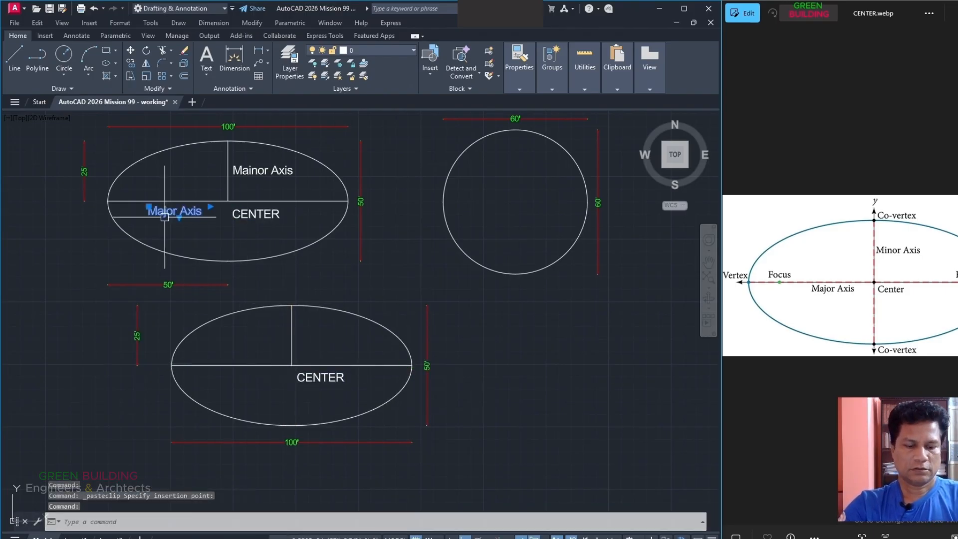
{"action": "key", "text": "ctrl+c"}
{"action": "key", "text": "ctrl+v"}
{"action": "left_click", "coordinate": [200, 383]}
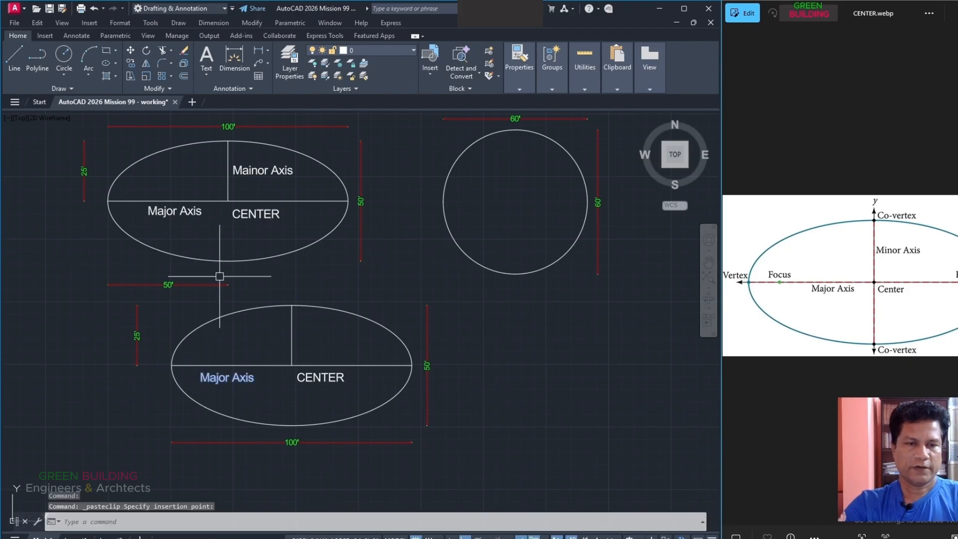
{"action": "left_click", "coordinate": [237, 167]}
{"action": "key", "text": "ctrl+c"}
{"action": "key", "text": "ctrl+v"}
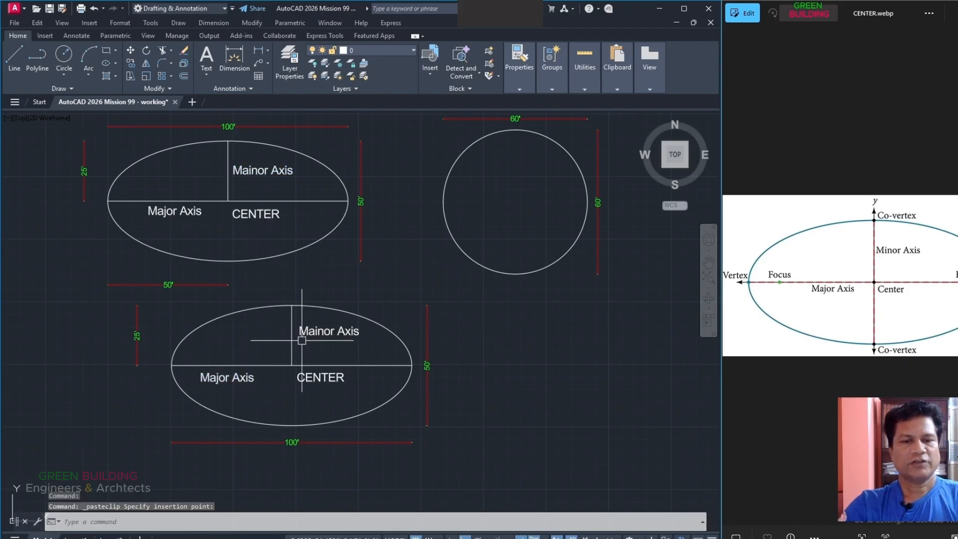
- Draw an ellipse beside the lower labelled ellipse with a 100' vertical axis and an equally long horizontal axis, forming a circle
{"action": "middle_click_drag", "start_coordinate": [570, 383], "coordinate": [434, 363]}
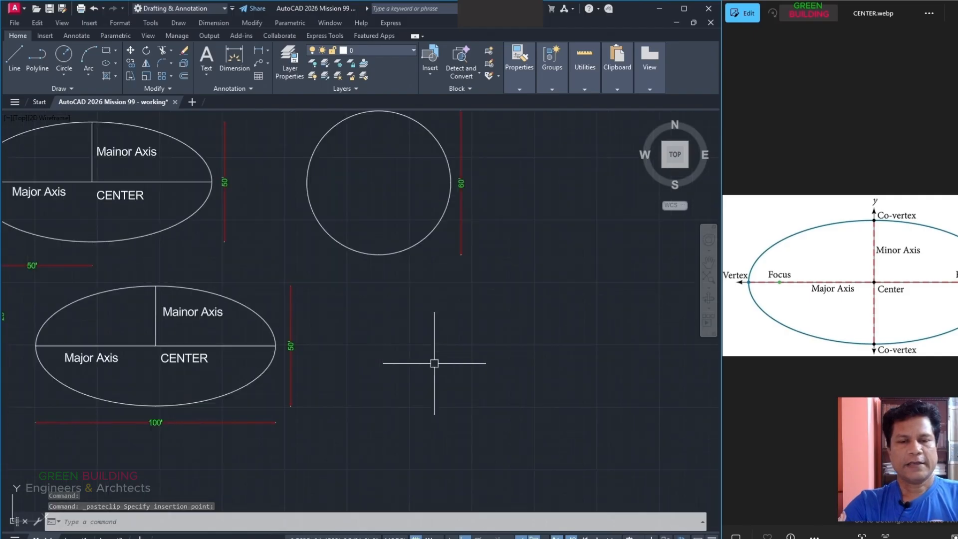
{"action": "type", "text": "EL"}
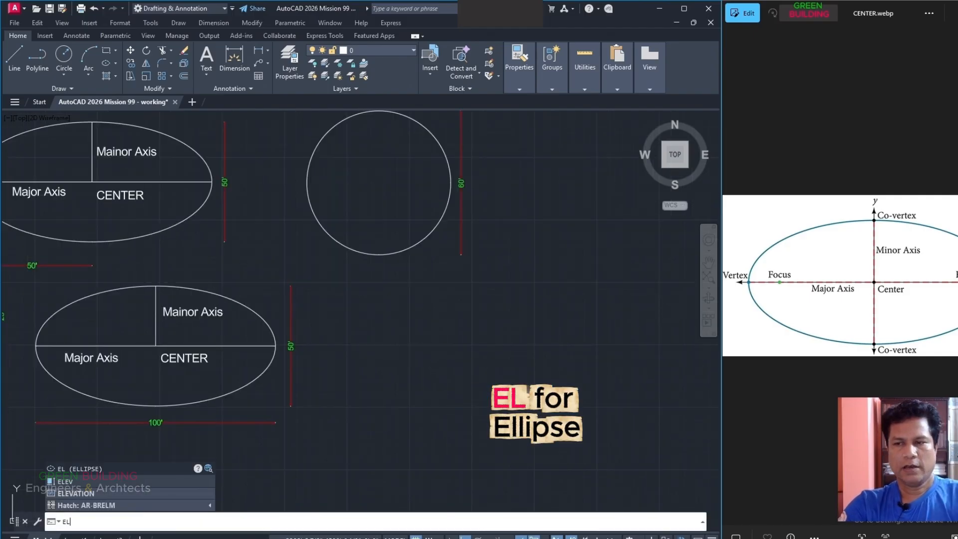
{"action": "key", "text": "Return"}
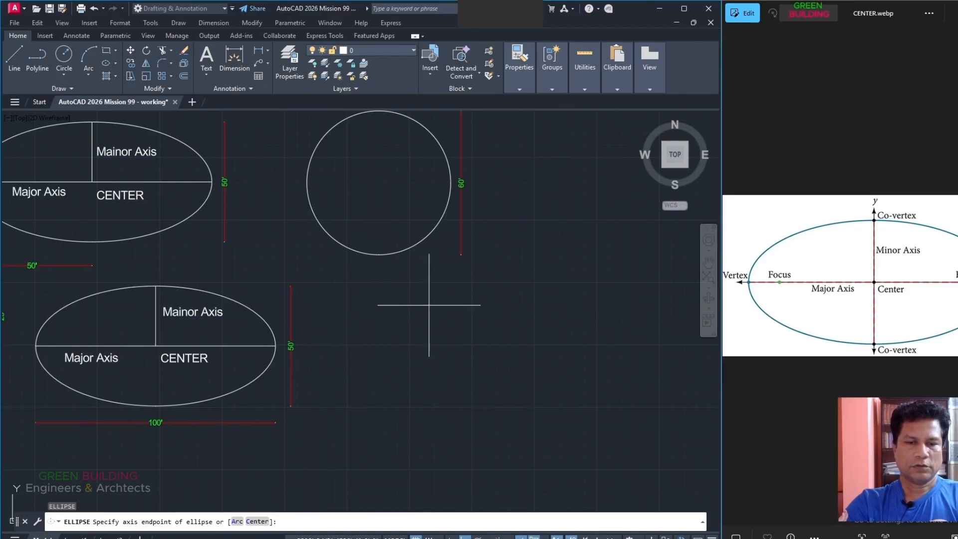
{"action": "left_click", "coordinate": [505, 297]}
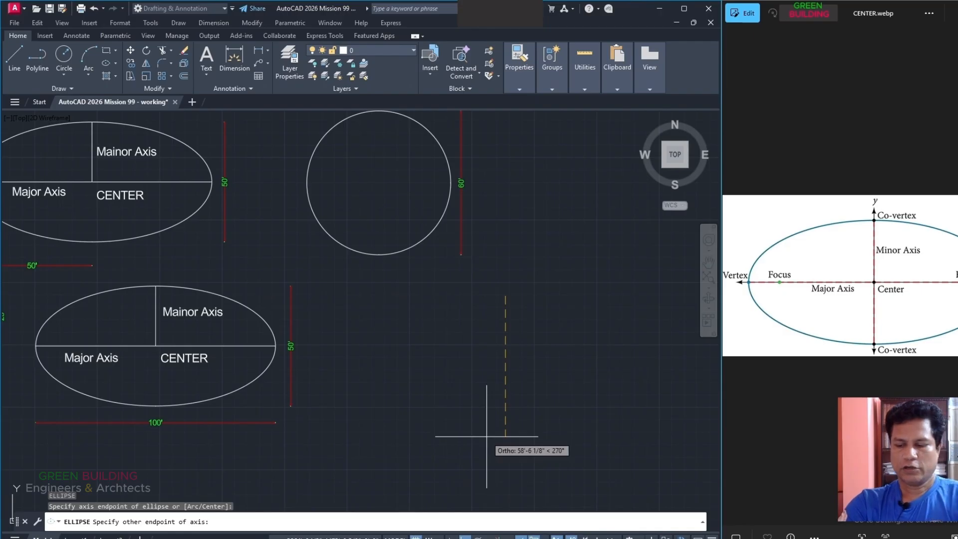
{"action": "type", "text": "100"}
{"action": "key", "text": "Return"}
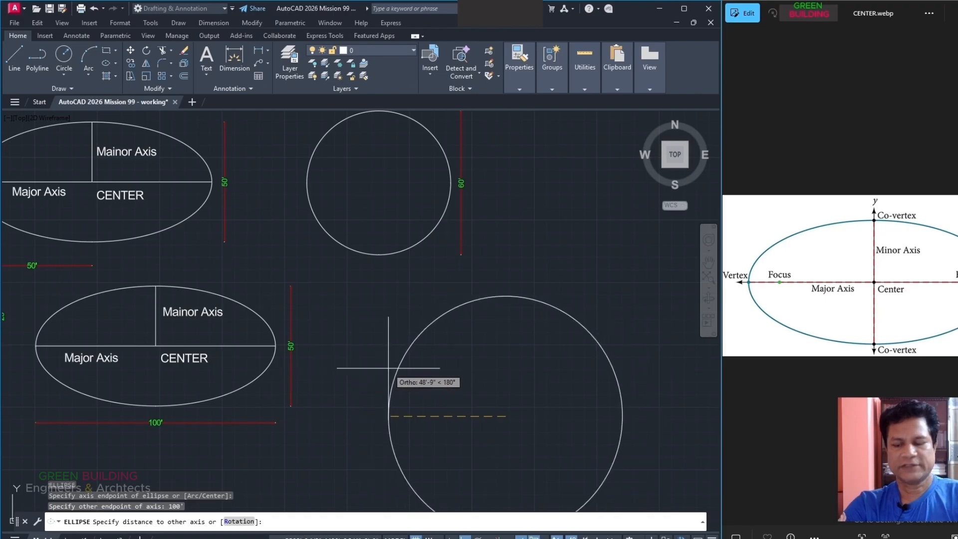
{"action": "key", "text": "Return"}
{"action": "scroll", "coordinate": [389, 367], "scroll_direction": "down", "scroll_amount": 4}
{"action": "scroll", "coordinate": [404, 339], "scroll_direction": "up", "scroll_amount": 2}
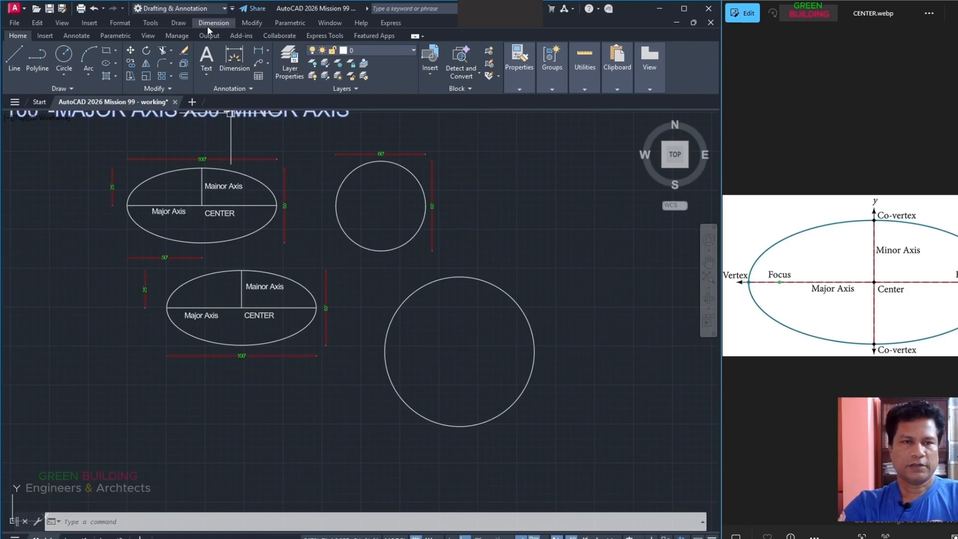
{"action": "left_click", "coordinate": [208, 27]}
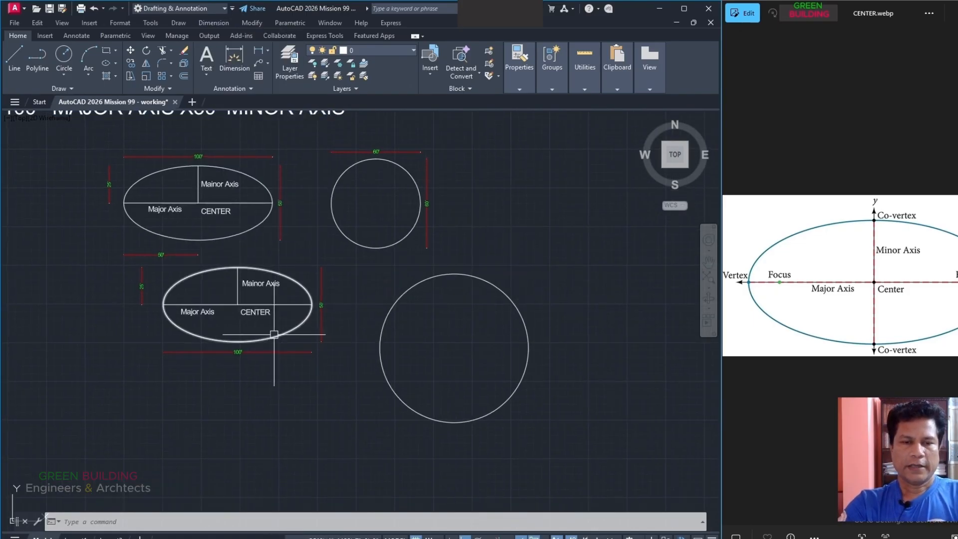
- Draw a vertical ellipse in the empty area beyond the 60' circle with a 100' major axis and a 25' half minor axis
{"action": "scroll", "coordinate": [404, 322], "scroll_direction": "down", "scroll_amount": 3}
{"action": "type", "text": "EL"}
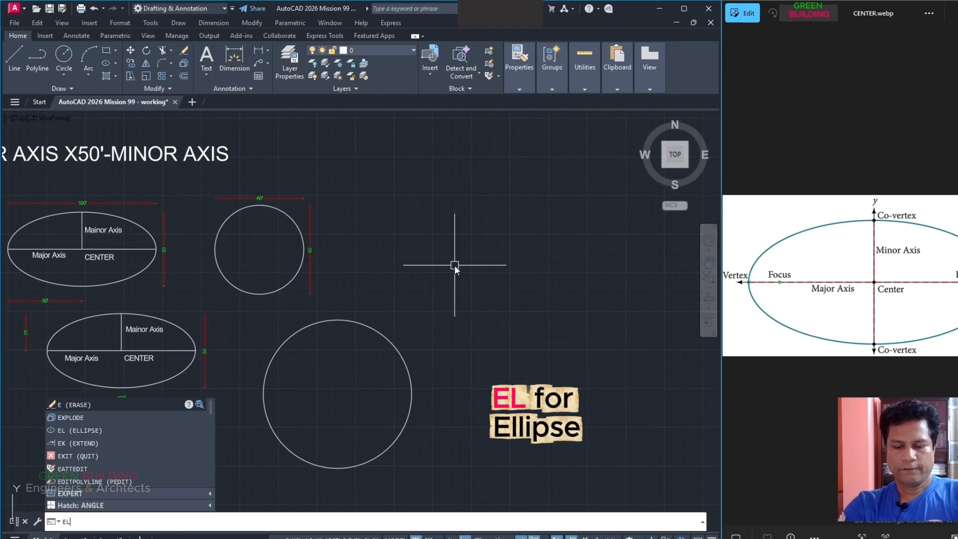
{"action": "key", "text": "Return"}
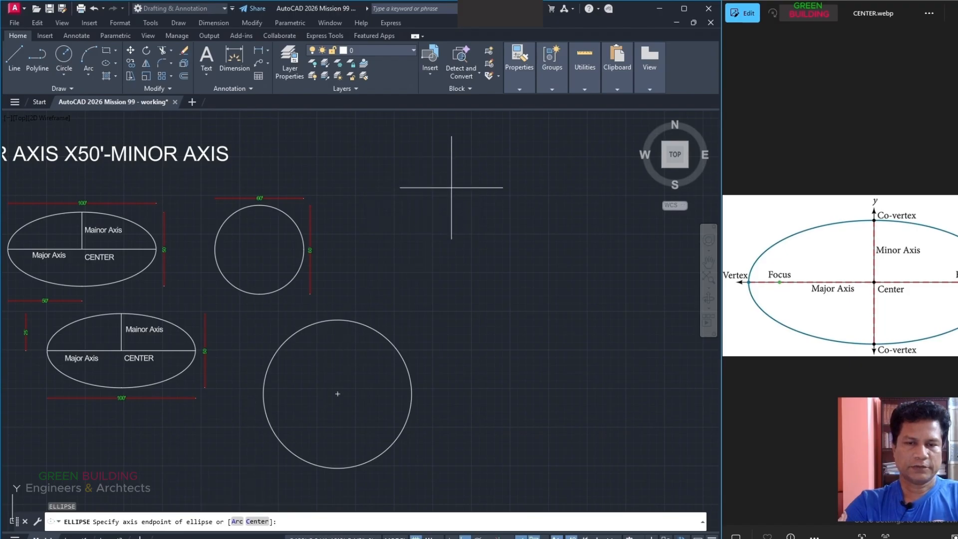
{"action": "left_click", "coordinate": [493, 191]}
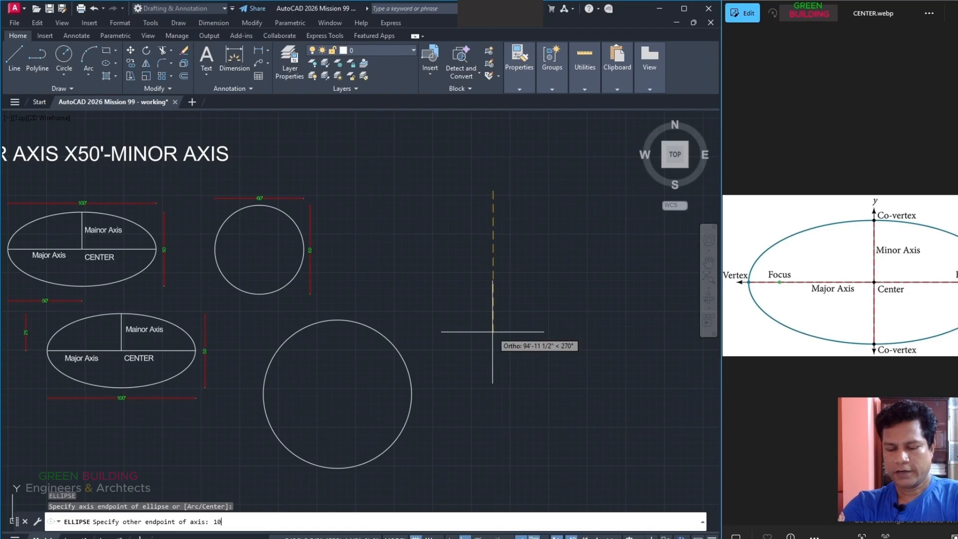
{"action": "type", "text": "100"}
{"action": "key", "text": "Return"}
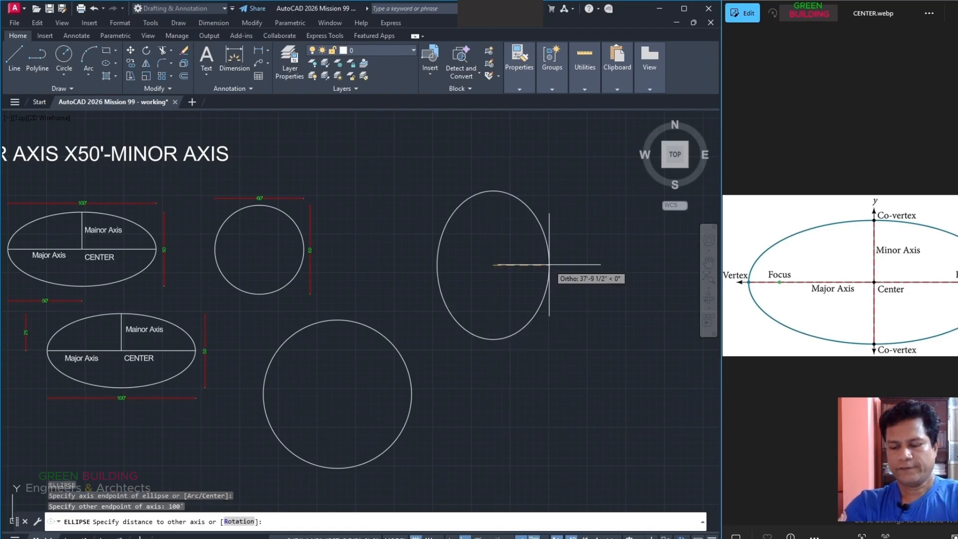
{"action": "type", "text": "25'"}
{"action": "key", "text": "Return"}
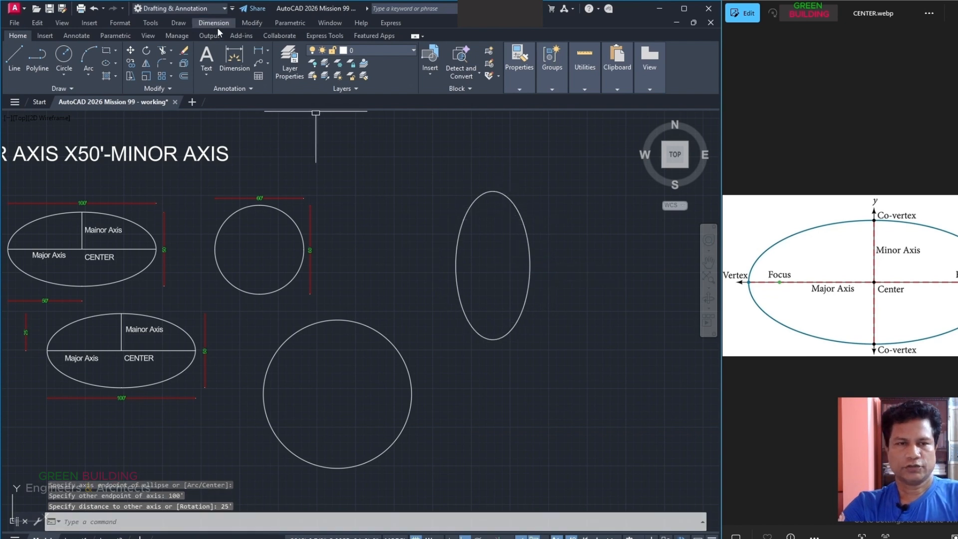
- Draw a line along the vertical ellipse's full major axis and dimension that axis to the right of the ellipse
{"action": "type", "text": "l"}
{"action": "key", "text": "Return"}
{"action": "left_click", "coordinate": [493, 191]}
{"action": "left_click", "coordinate": [493, 339]}
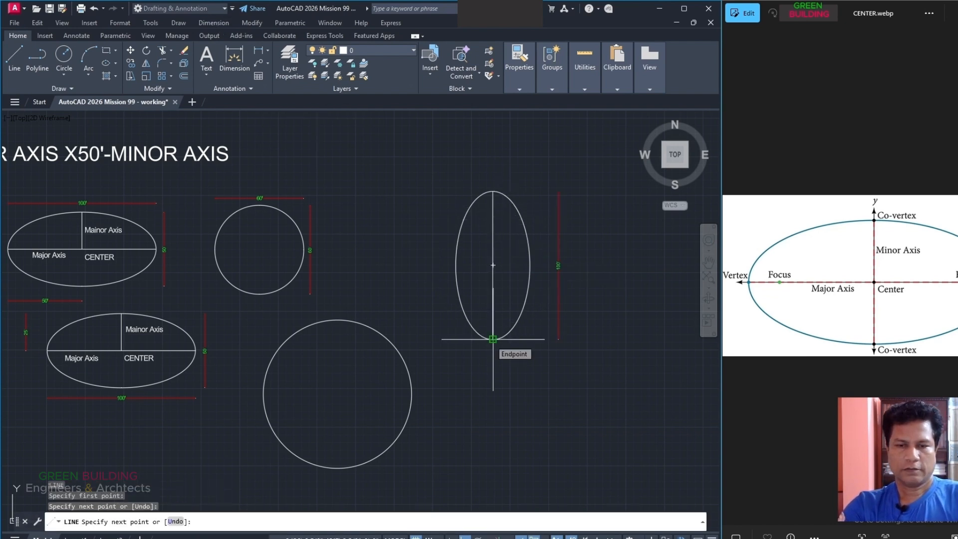
{"action": "left_click", "coordinate": [493, 340]}
{"action": "key", "text": "Return"}
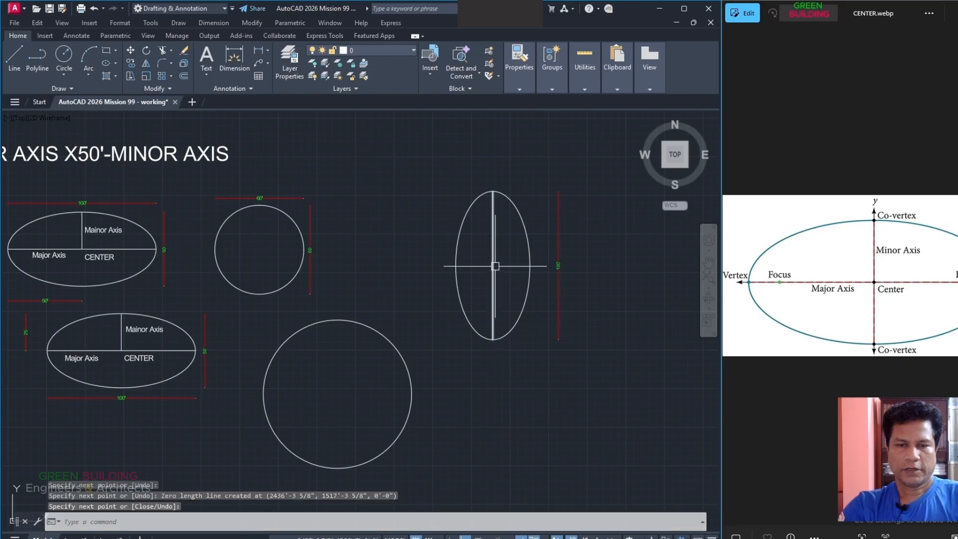
- Draw a horizontal line from the vertical ellipse's centre to its right quadrant
{"action": "key", "text": "Return"}
{"action": "left_click", "coordinate": [493, 265]}
{"action": "left_click", "coordinate": [529, 266]}
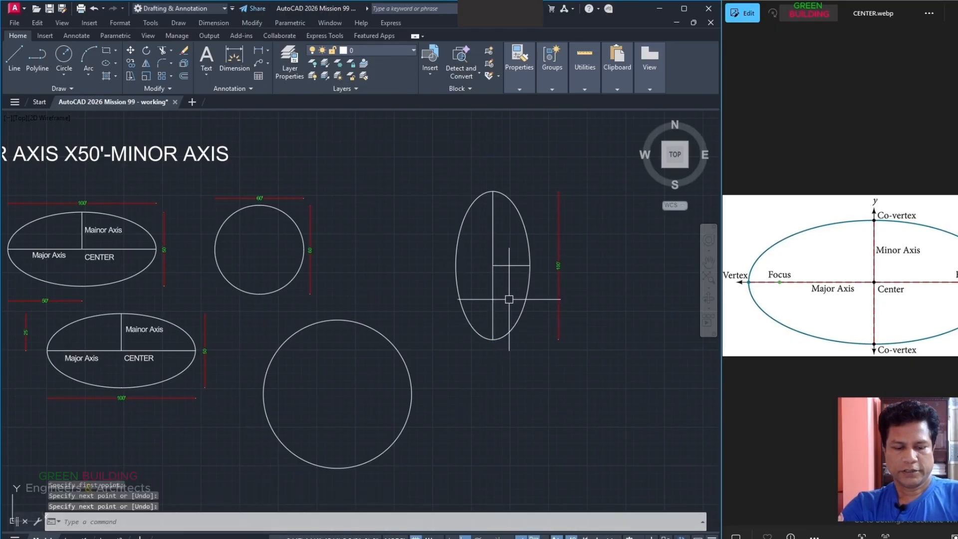
- Add a horizontal linear dimension for the vertical ellipse's half minor axis, placed below the ellipse
{"action": "type", "text": "DLI"}
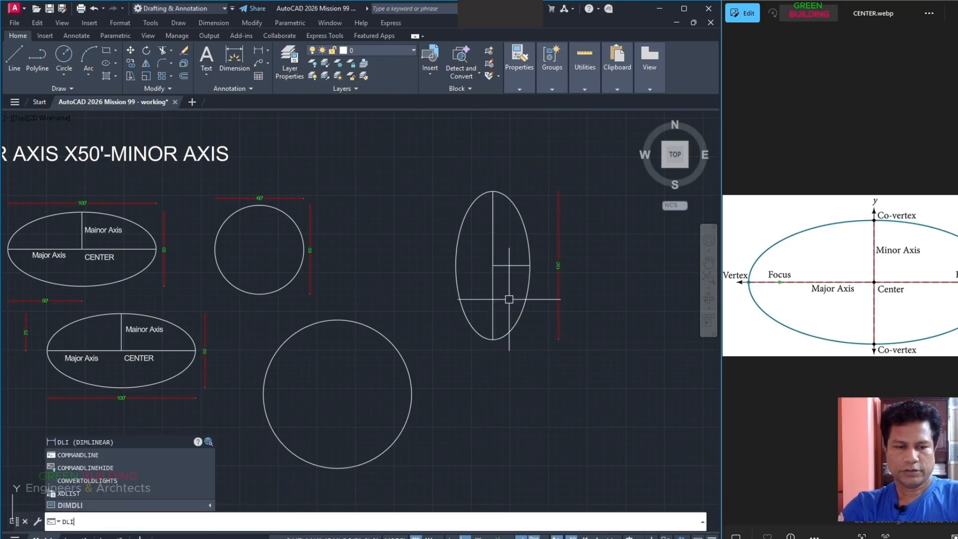
{"action": "key", "text": "Return"}
{"action": "left_click", "coordinate": [493, 266]}
{"action": "left_click", "coordinate": [530, 265]}
{"action": "left_click", "coordinate": [528, 346]}
- Add a vertical linear dimension from the vertical ellipse's centre to its bottom quadrant, placed to the left of the ellipse
{"action": "key", "text": "Return"}
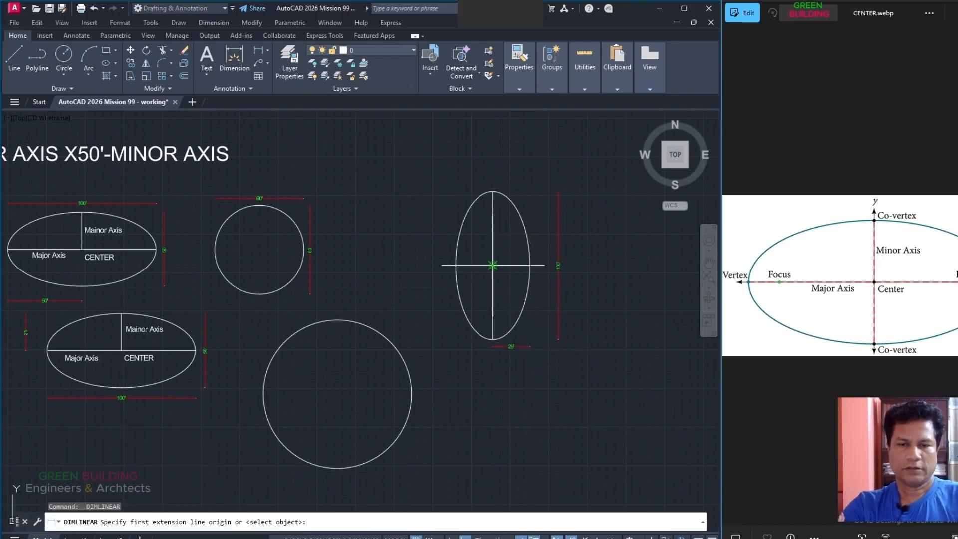
{"action": "left_click", "coordinate": [493, 265]}
{"action": "left_click", "coordinate": [493, 340]}
{"action": "left_click", "coordinate": [441, 322]}
- Copy the CENTER label from the lower horizontal ellipse to just below the centre of the vertical ellipse
{"action": "middle_click_drag", "start_coordinate": [473, 315], "coordinate": [444, 299]}
{"action": "left_click", "coordinate": [127, 336]}
{"action": "key", "text": "ctrl+c"}
{"action": "key", "text": "ctrl+v"}
{"action": "scroll", "coordinate": [479, 274], "scroll_direction": "up", "scroll_amount": 5}
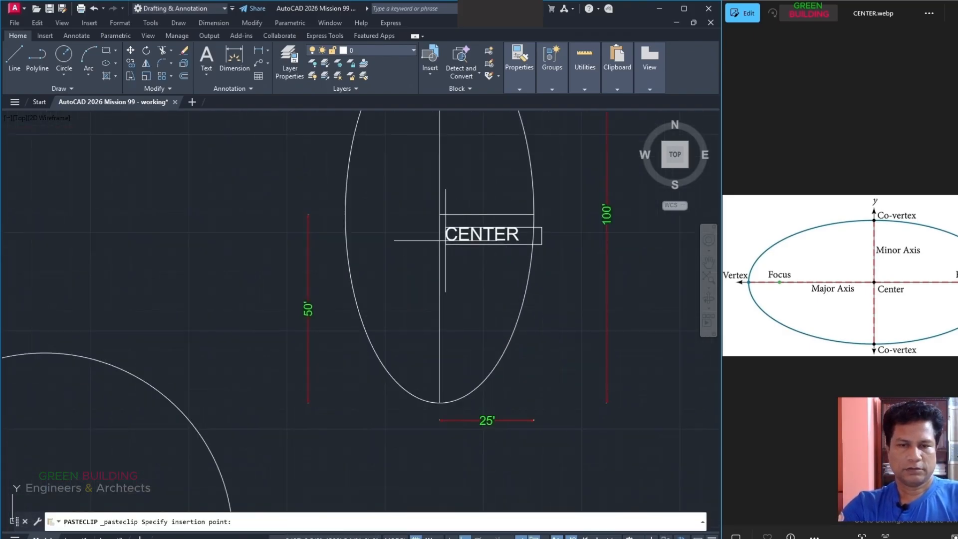
{"action": "left_click", "coordinate": [445, 239]}
- Copy the Major Axis label from the lower horizontal ellipse into the left half of the vertical ellipse
{"action": "scroll", "coordinate": [451, 253], "scroll_direction": "down", "scroll_amount": 5}
{"action": "left_click", "coordinate": [38, 332]}
{"action": "key", "text": "ctrl+c"}
{"action": "scroll", "coordinate": [441, 257], "scroll_direction": "up", "scroll_amount": 3}
{"action": "key", "text": "ctrl+v"}
{"action": "left_click", "coordinate": [399, 226]}
- Rotate the copied Major Axis label so it reads vertically along the major axis line
{"action": "left_click", "coordinate": [417, 217]}
{"action": "type", "text": "RO"}
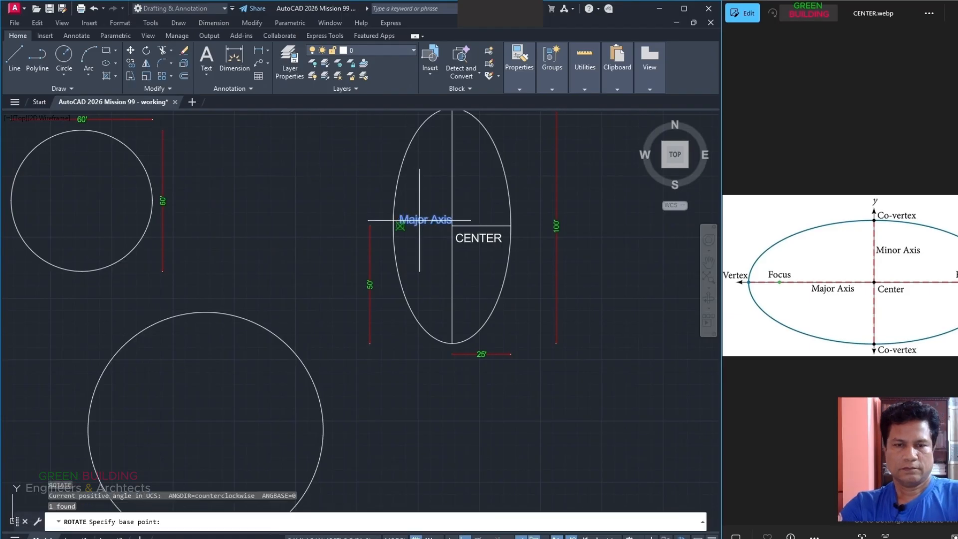
{"action": "left_click", "coordinate": [400, 226]}
{"action": "left_click", "coordinate": [425, 186]}
- Move the Major Axis and CENTER labels together farther down inside the vertical ellipse
{"action": "left_click", "coordinate": [398, 212]}
{"action": "left_click_drag", "start_coordinate": [397, 212], "coordinate": [427, 275]}
{"action": "left_click", "coordinate": [474, 241]}
{"action": "left_click", "coordinate": [432, 240]}
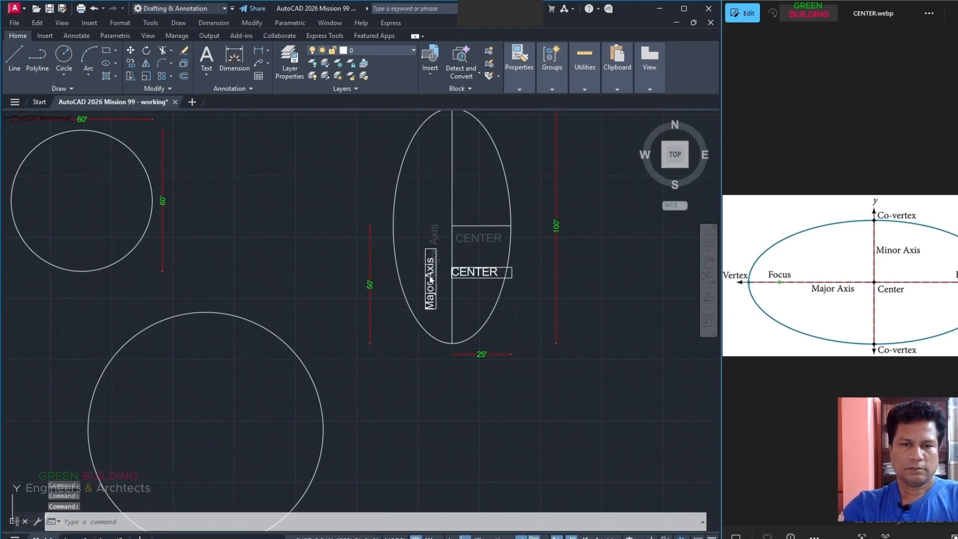
- Rotate the CENTER label to read vertically and place it left of the major axis line, above the Major Axis label
{"action": "left_click", "coordinate": [468, 271]}
{"action": "type", "text": "RO"}
{"action": "key", "text": "space"}
{"action": "left_click", "coordinate": [512, 275]}
{"action": "left_click_drag", "start_coordinate": [507, 324], "coordinate": [437, 230]}
- Copy the Mainor Axis label from the lower horizontal ellipse to just above the vertical ellipse's half minor axis line
{"action": "scroll", "coordinate": [407, 229], "scroll_direction": "down", "scroll_amount": 3}
{"action": "left_click", "coordinate": [92, 287]}
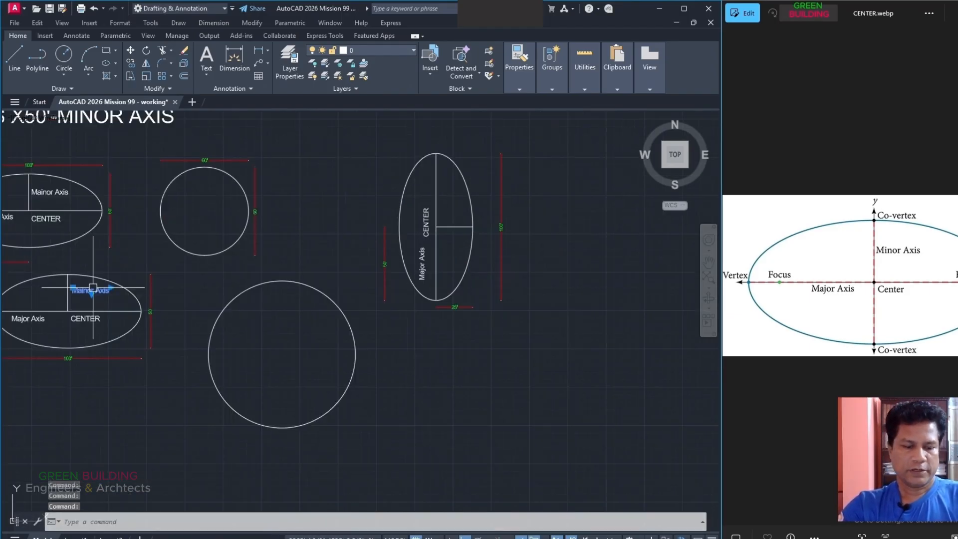
{"action": "key", "text": "ctrl+c"}
{"action": "scroll", "coordinate": [444, 228], "scroll_direction": "up", "scroll_amount": 6}
{"action": "key", "text": "ctrl+v"}
{"action": "left_click", "coordinate": [438, 224]}
{"action": "scroll", "coordinate": [437, 224], "scroll_direction": "down", "scroll_amount": 5}
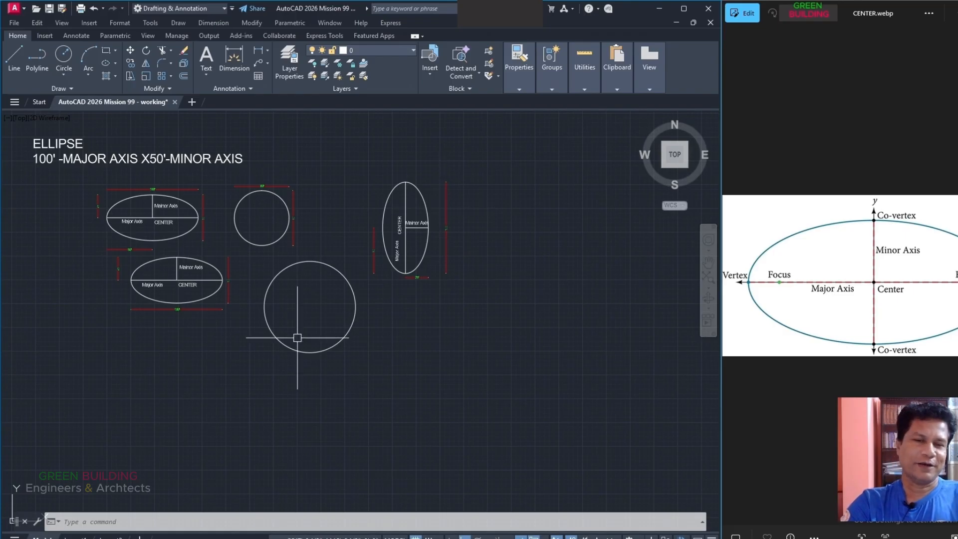
{"action": "scroll", "coordinate": [239, 257], "scroll_direction": "up", "scroll_amount": 5}
{"action": "scroll", "coordinate": [239, 258], "scroll_direction": "down", "scroll_amount": 5}
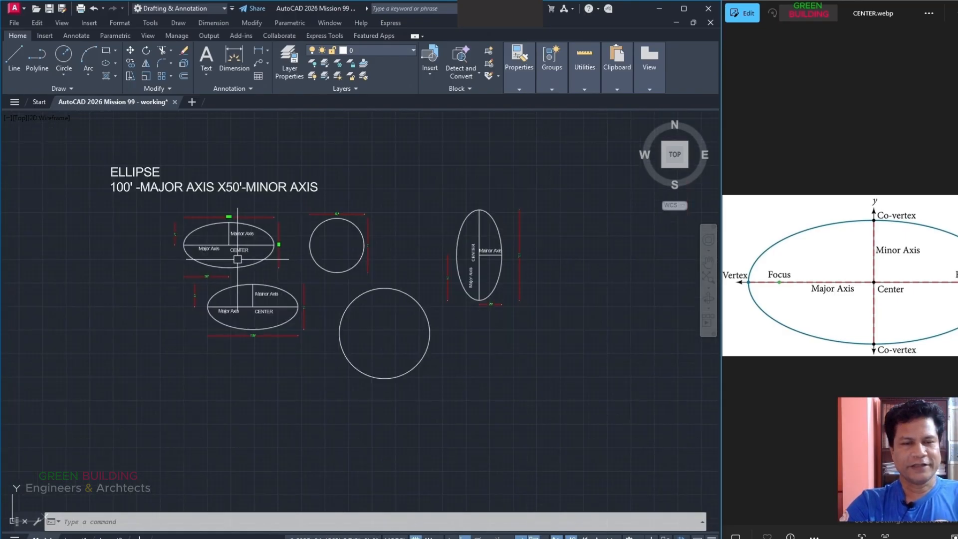